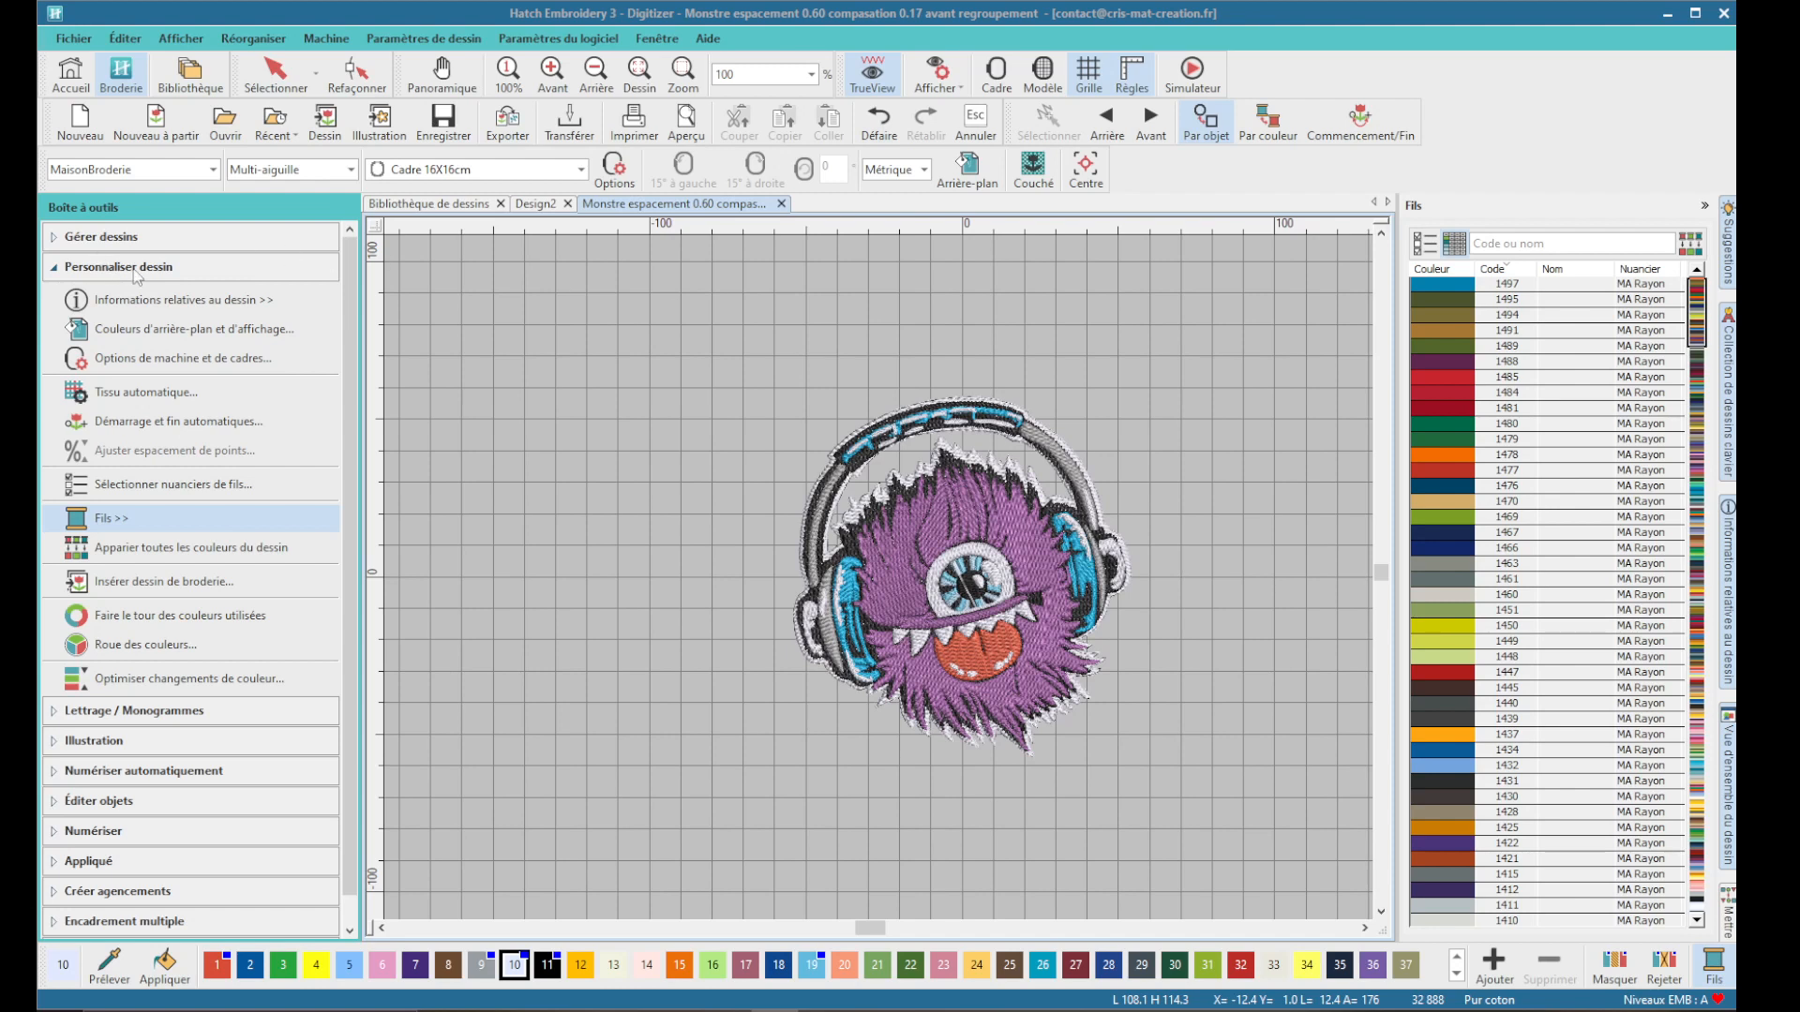
# - Find the Isacord 40 chart among the available thread charts and open it for management
pyautogui.click(190, 488)
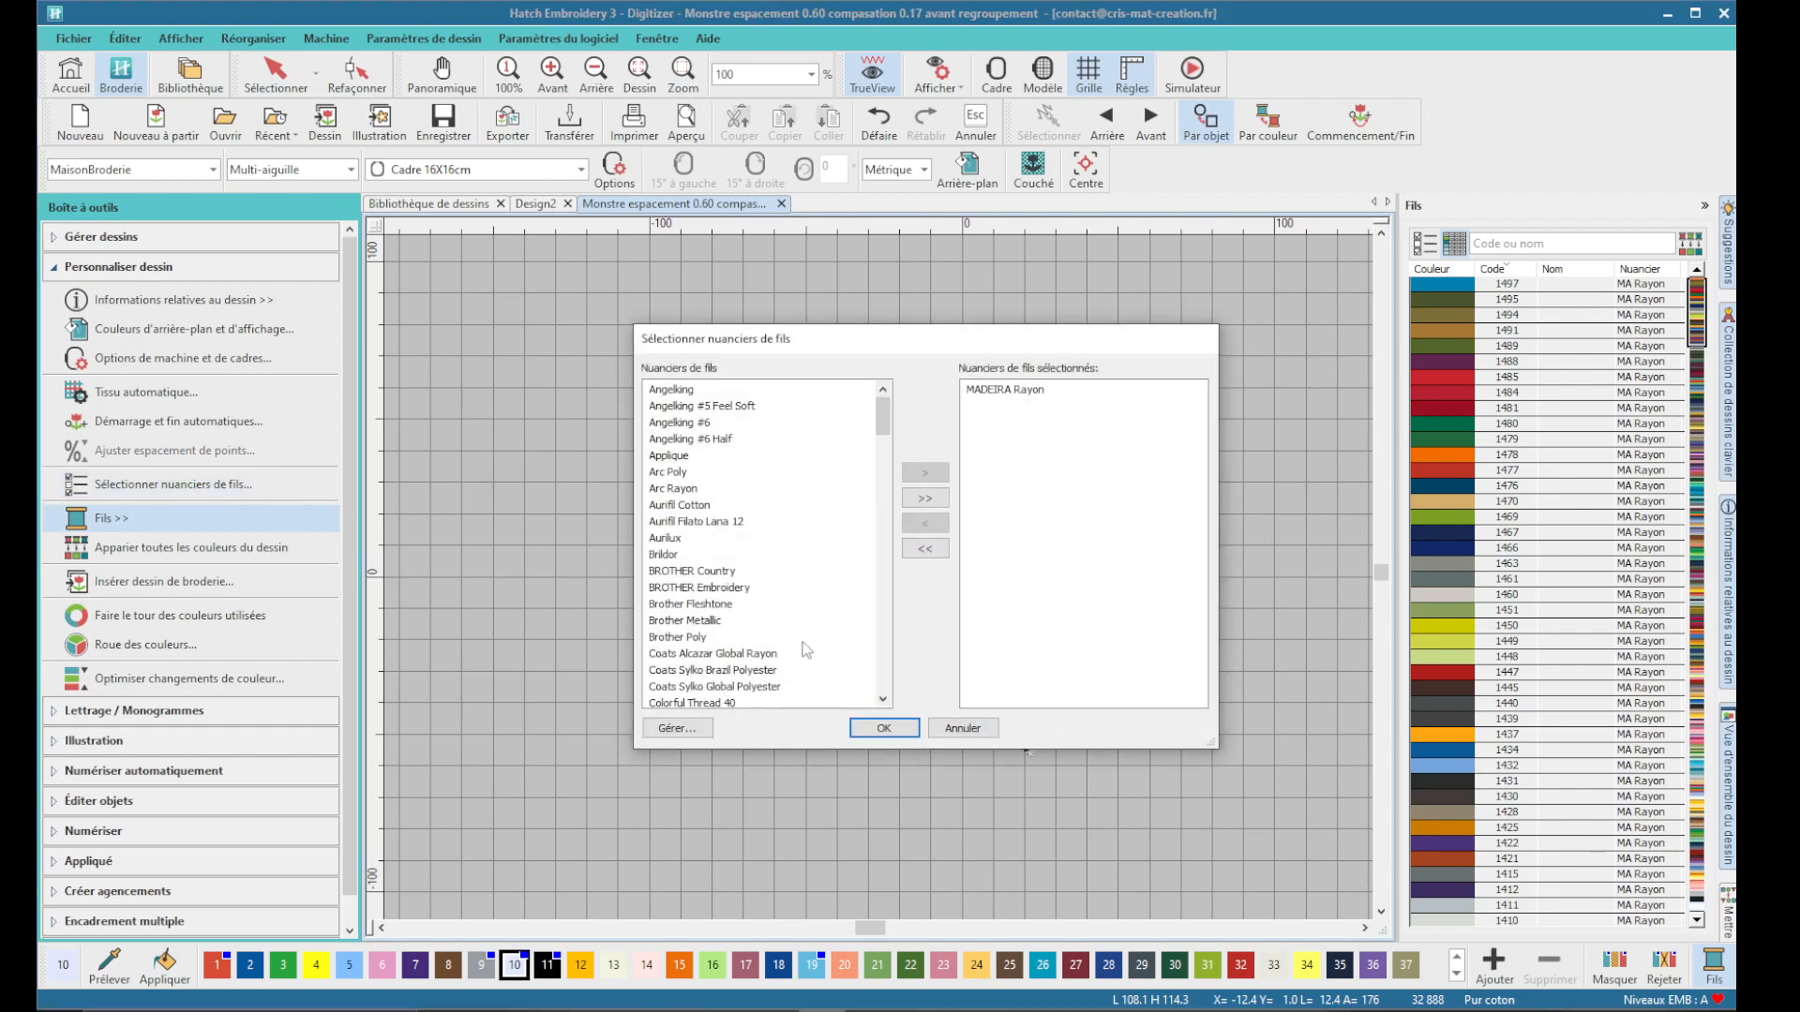
pyautogui.scroll(-12, 813, 634)
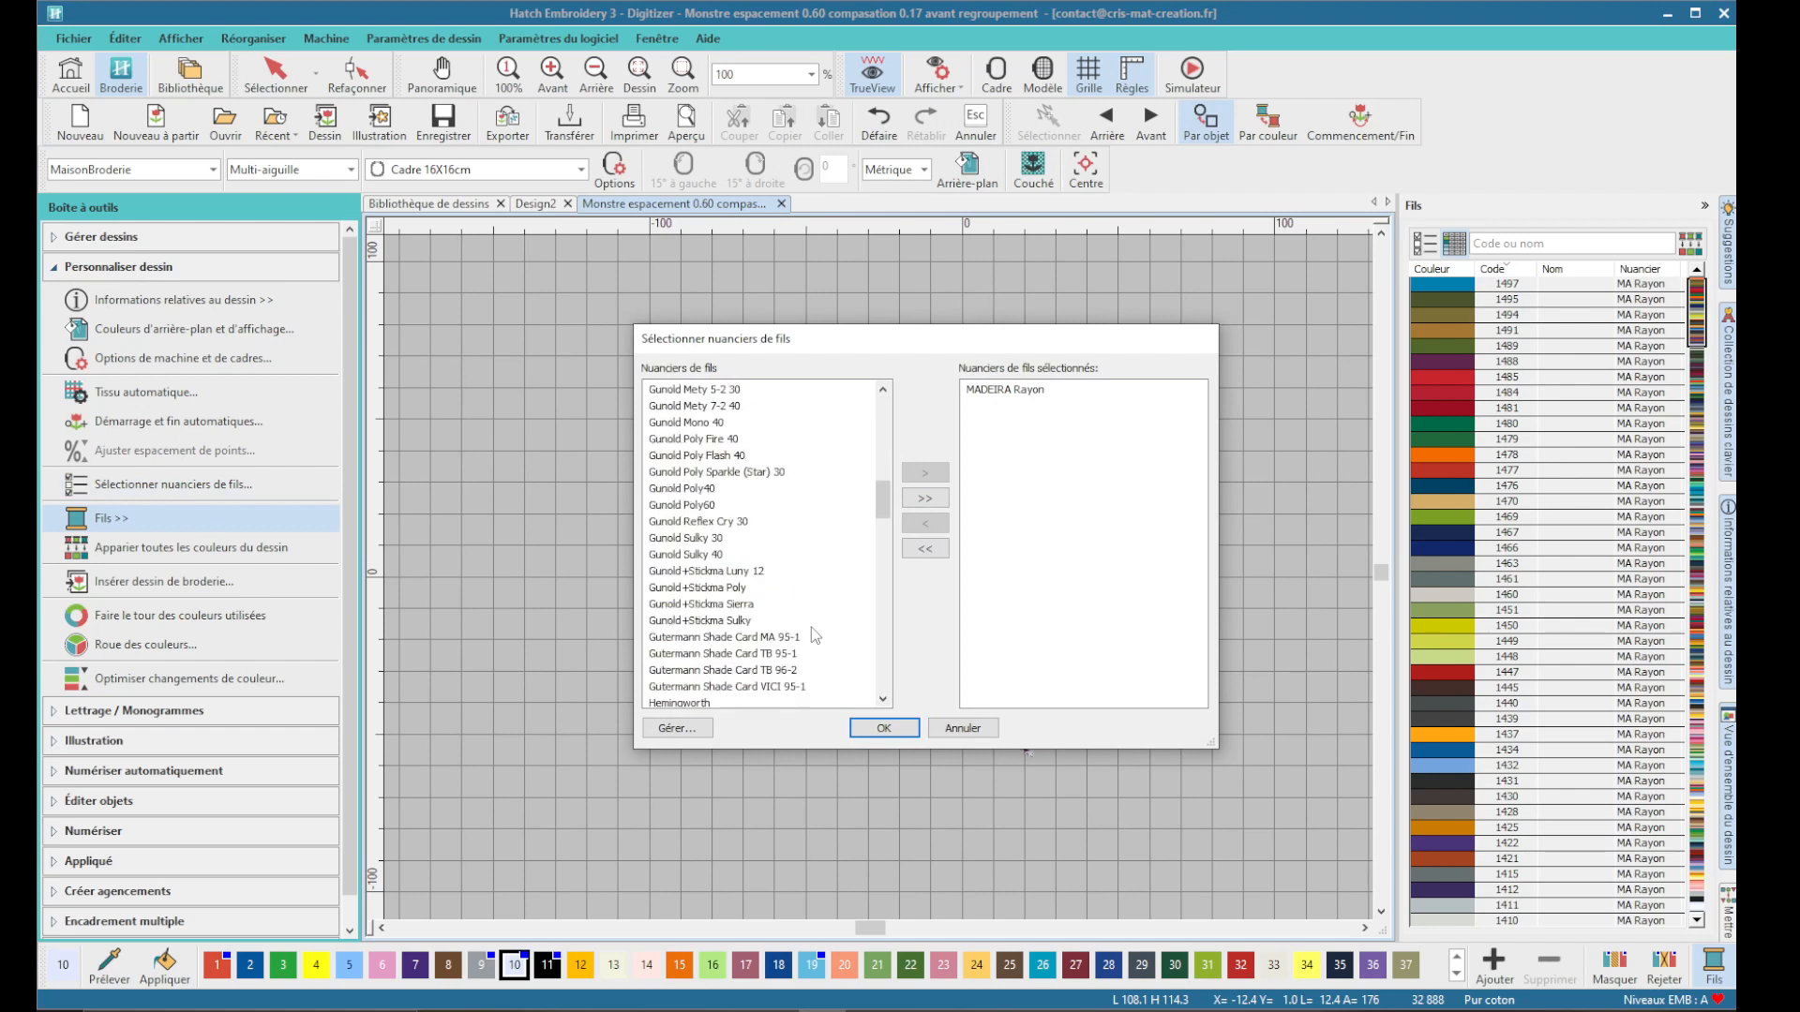
pyautogui.scroll(-9, 814, 635)
pyautogui.scroll(-2, 813, 635)
pyautogui.scroll(5, 814, 635)
pyautogui.click(684, 554)
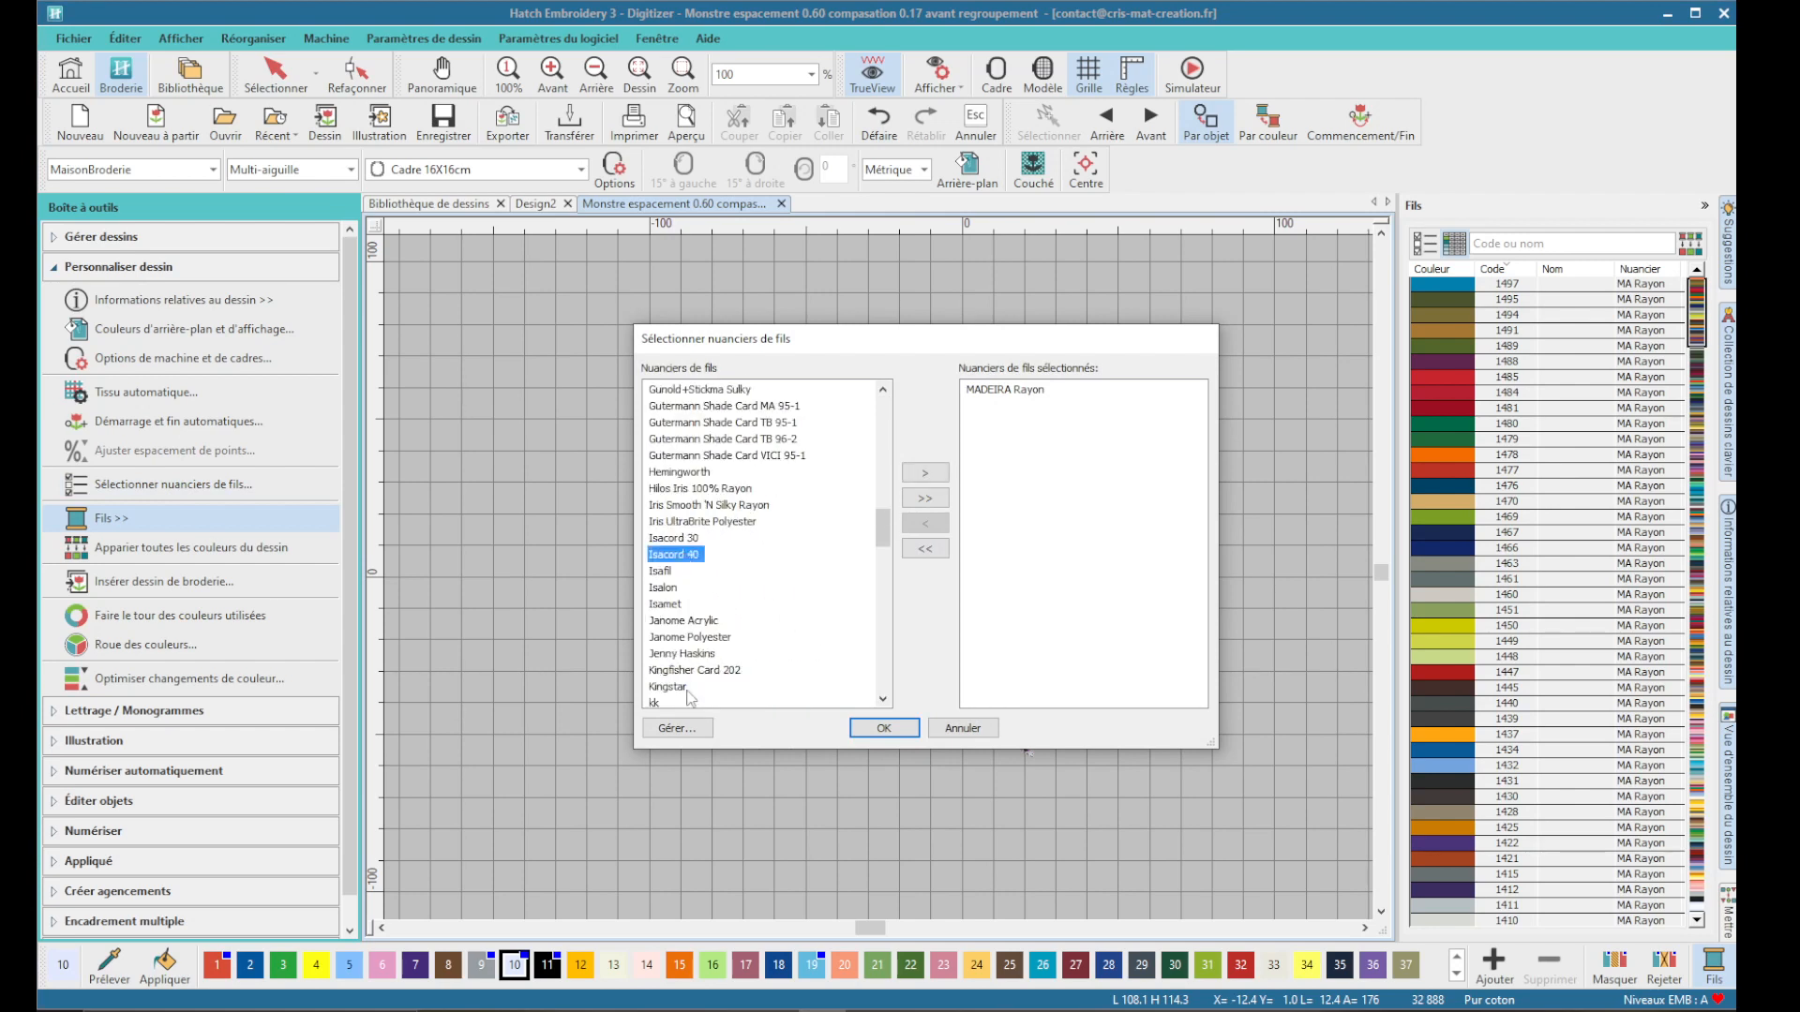
pyautogui.click(679, 730)
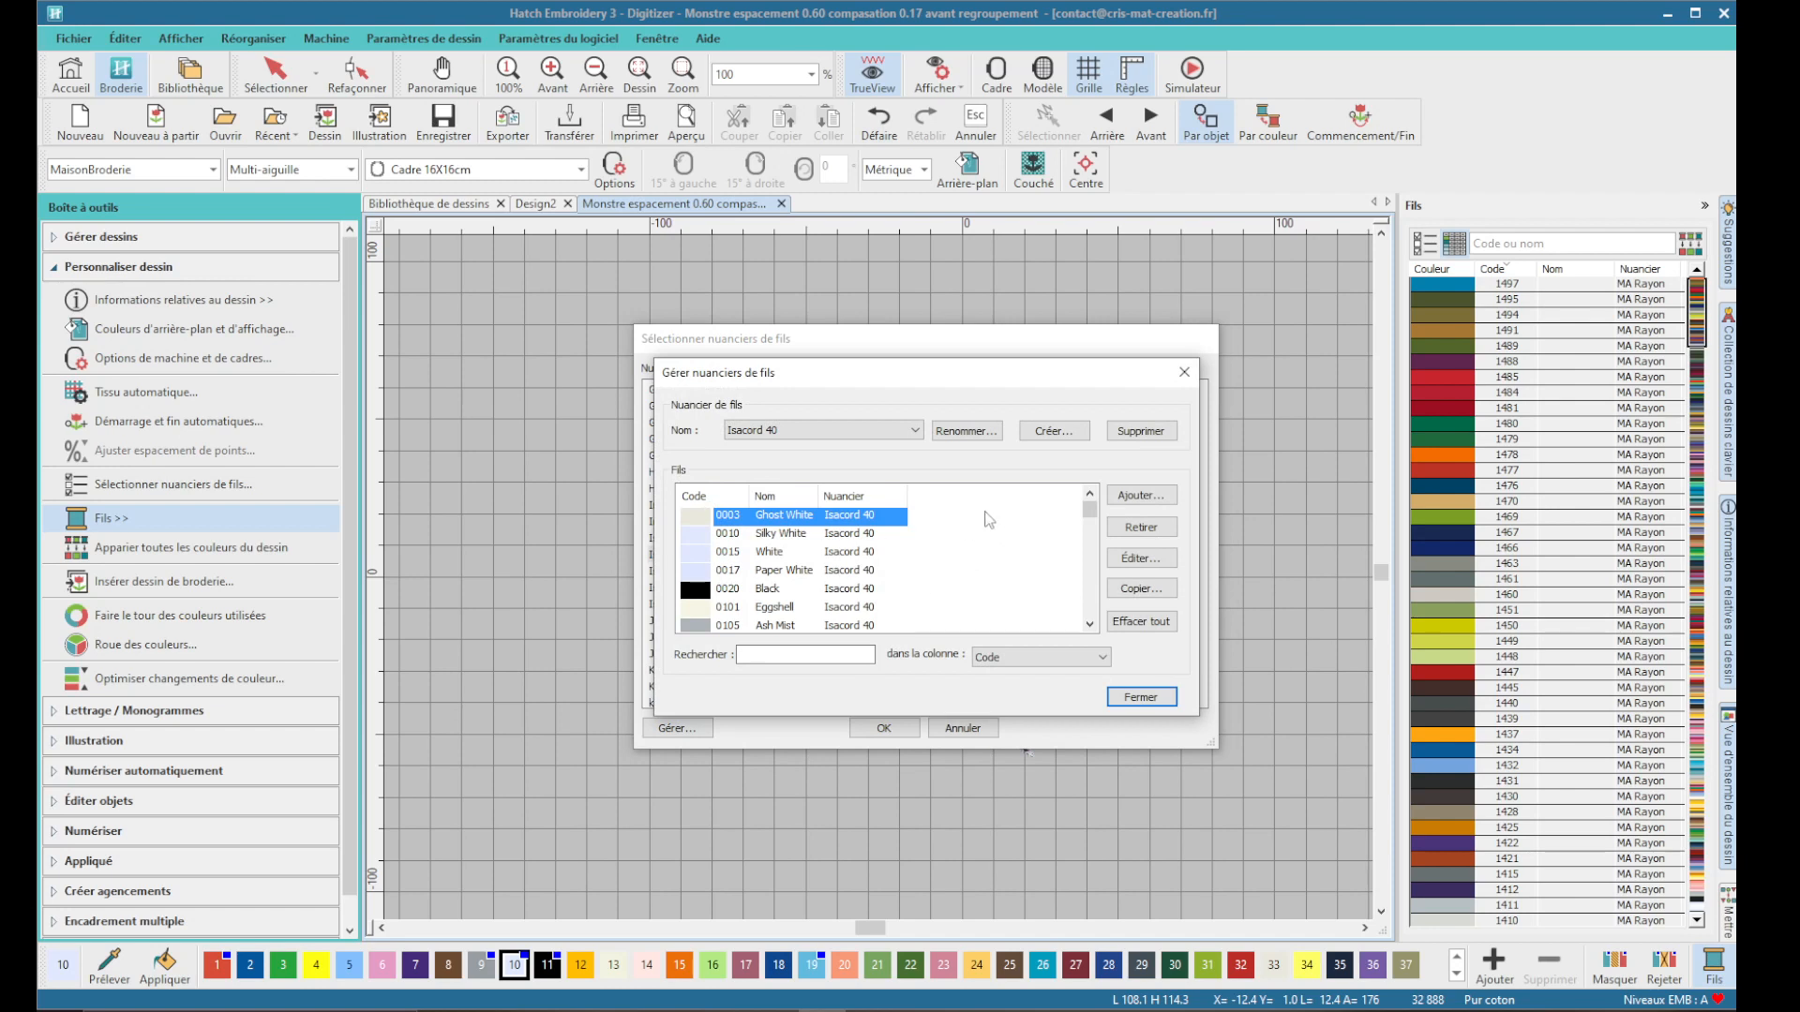
# - Create a new thread chart named "Mes Bobines iscord 40" based on Isacord 40
pyautogui.click(1061, 433)
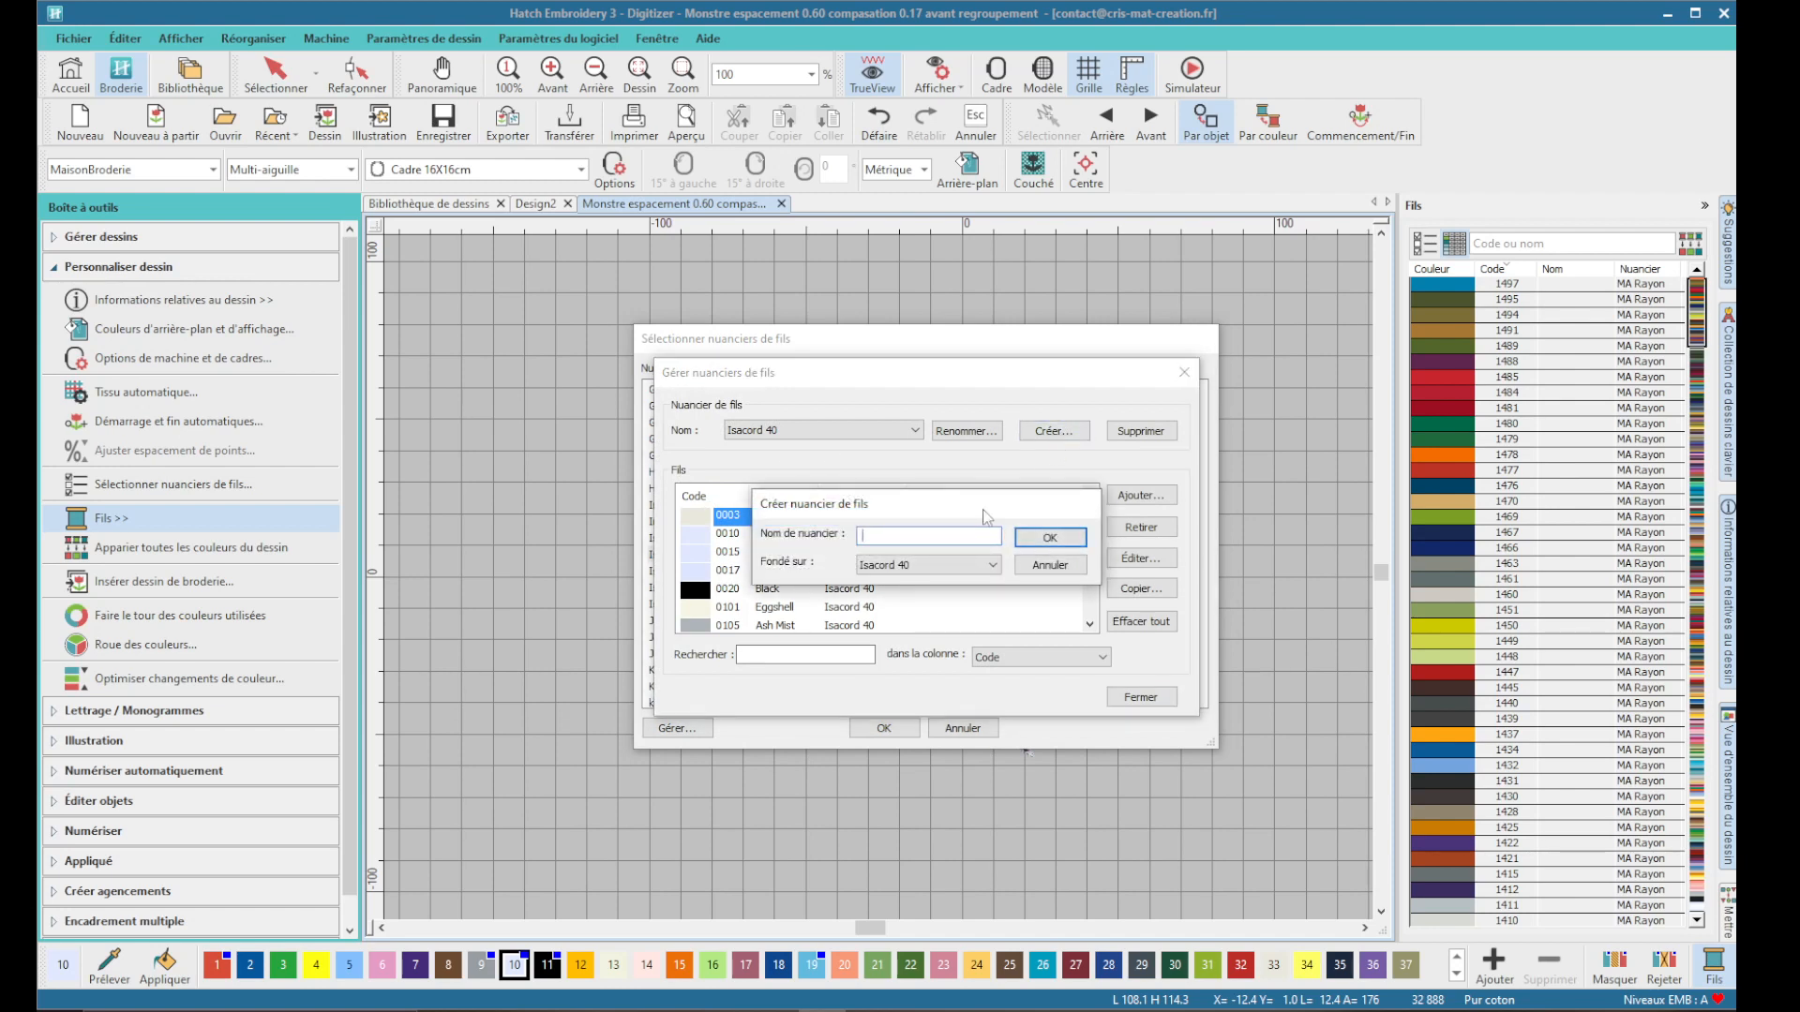
pyautogui.write('M')
pyautogui.write('40')
pyautogui.press('Return')
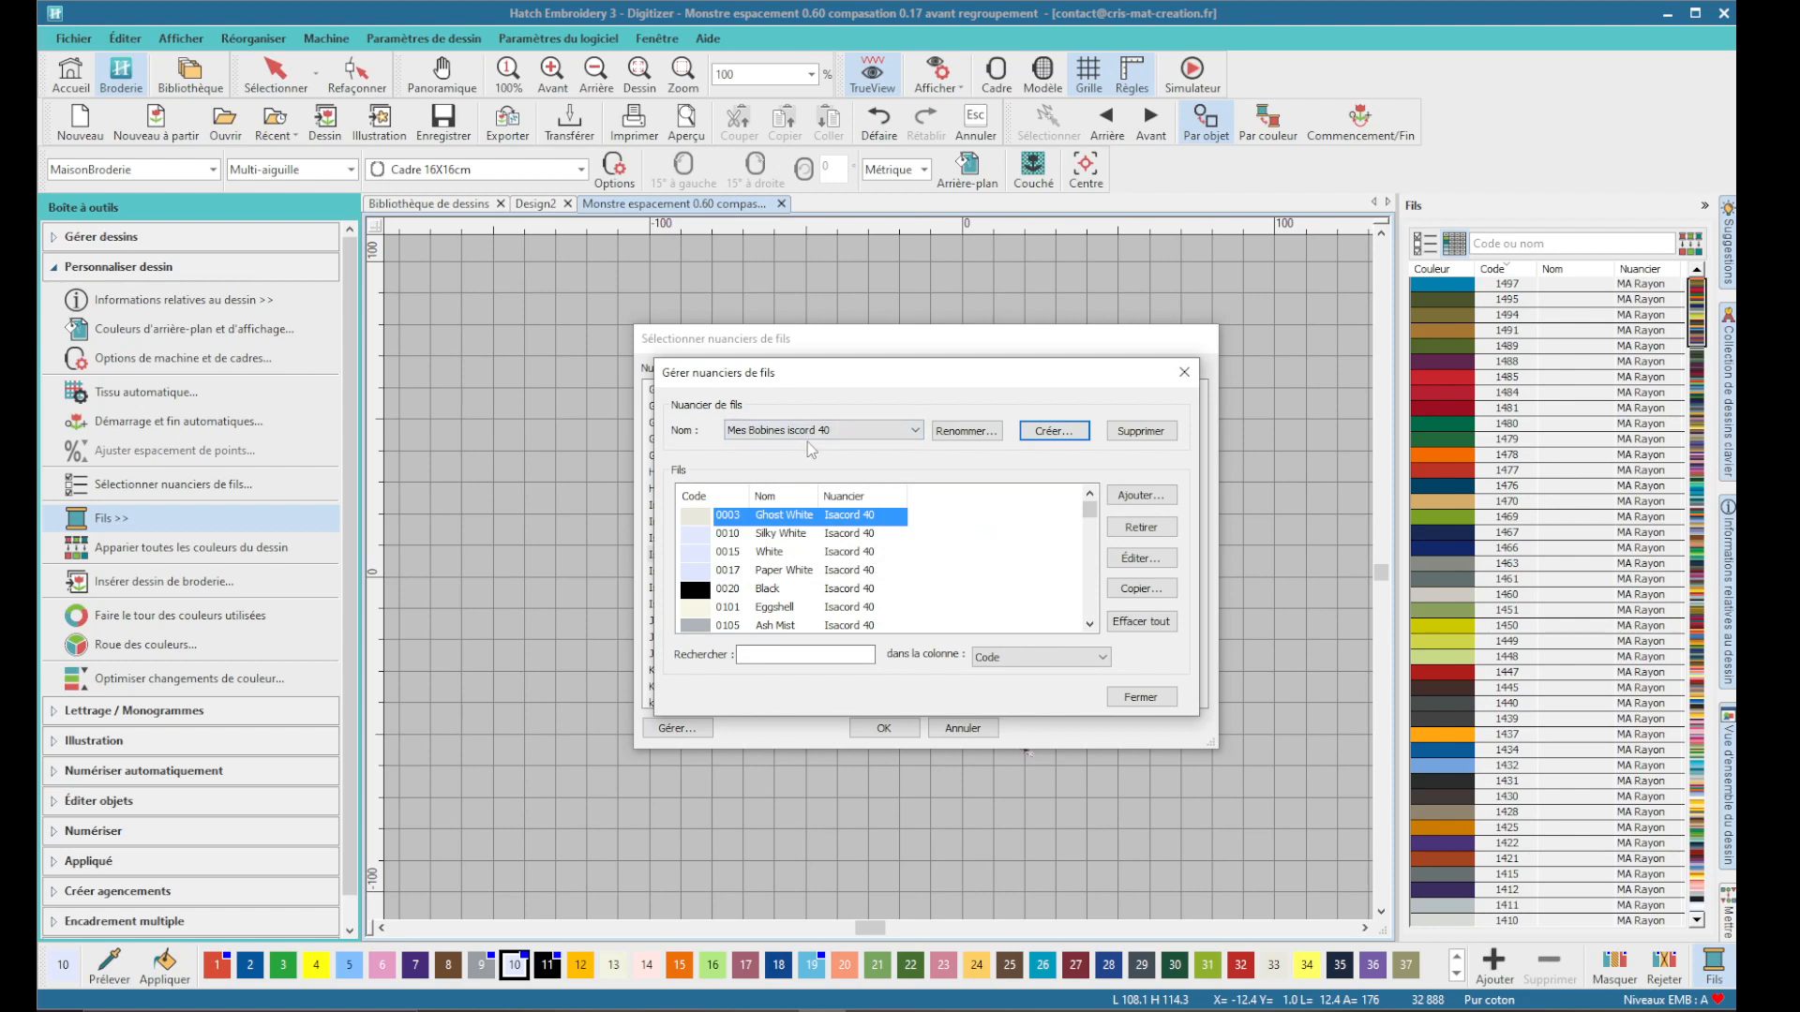
# - Look through the threads in the Mes Bobines iscord 40 chart and clear them all
pyautogui.scroll(-4, 894, 549)
pyautogui.scroll(-6, 891, 565)
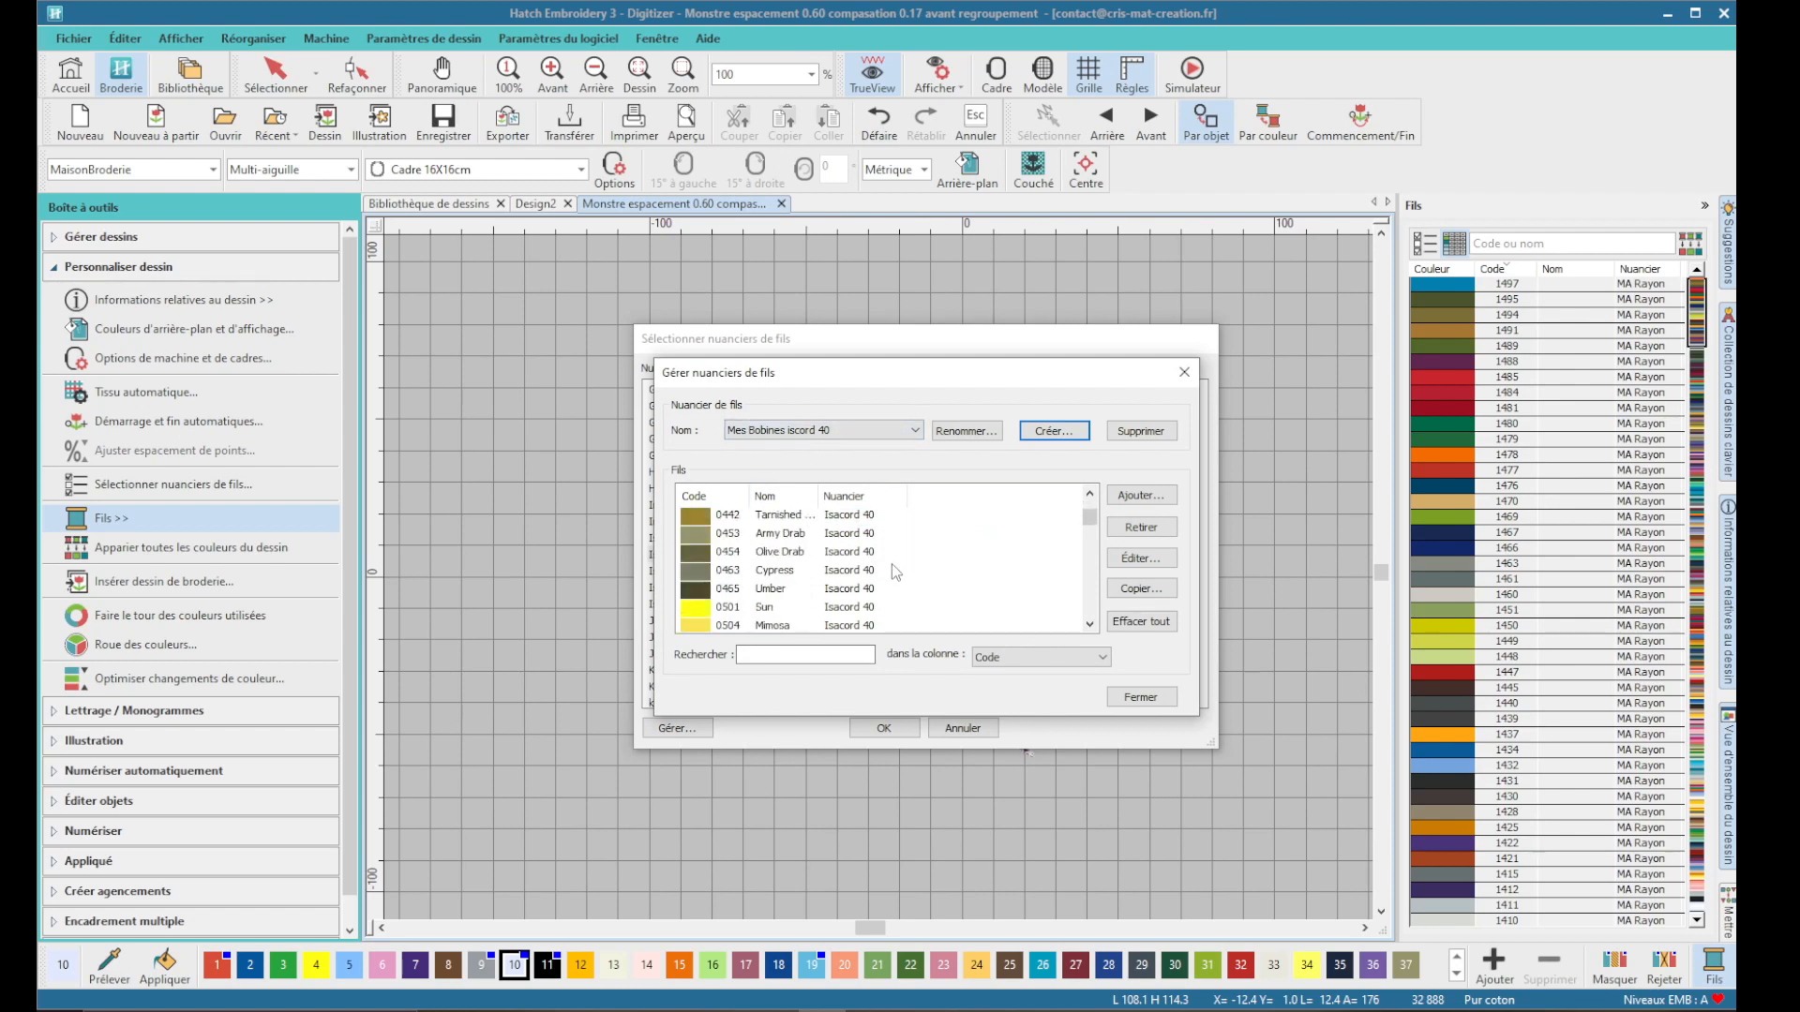
pyautogui.scroll(10, 892, 564)
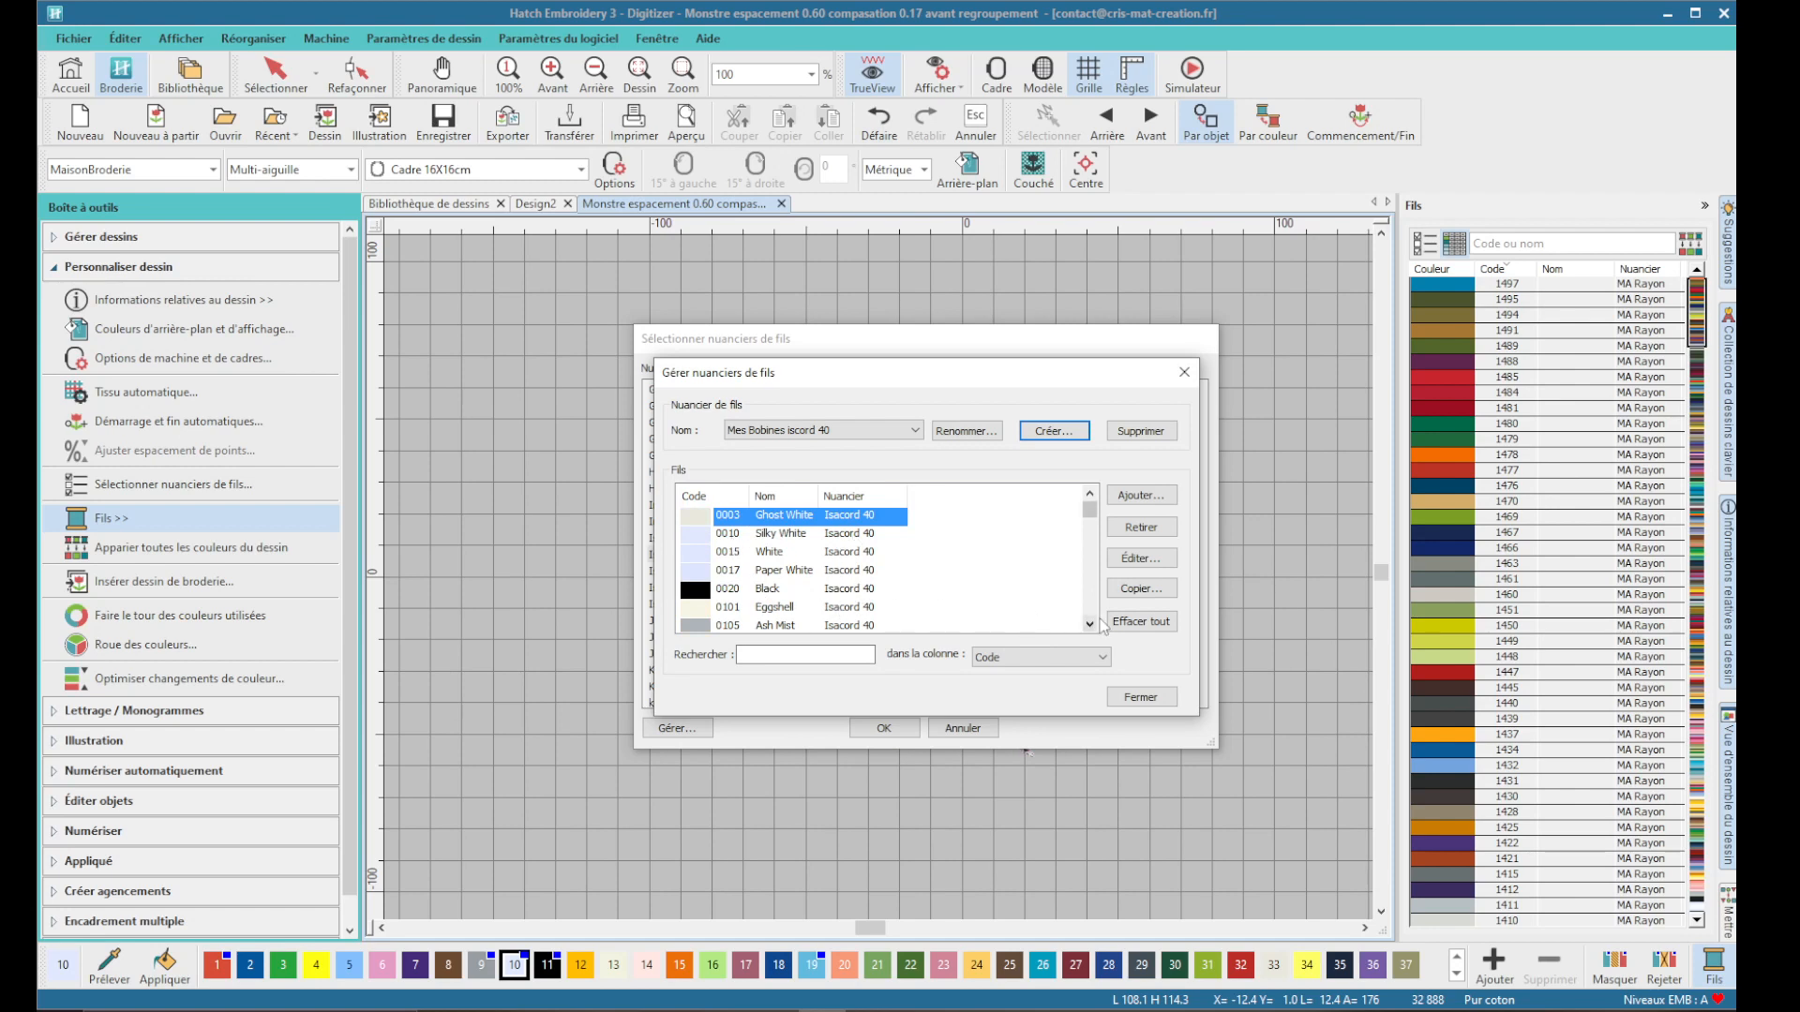
pyautogui.click(1140, 623)
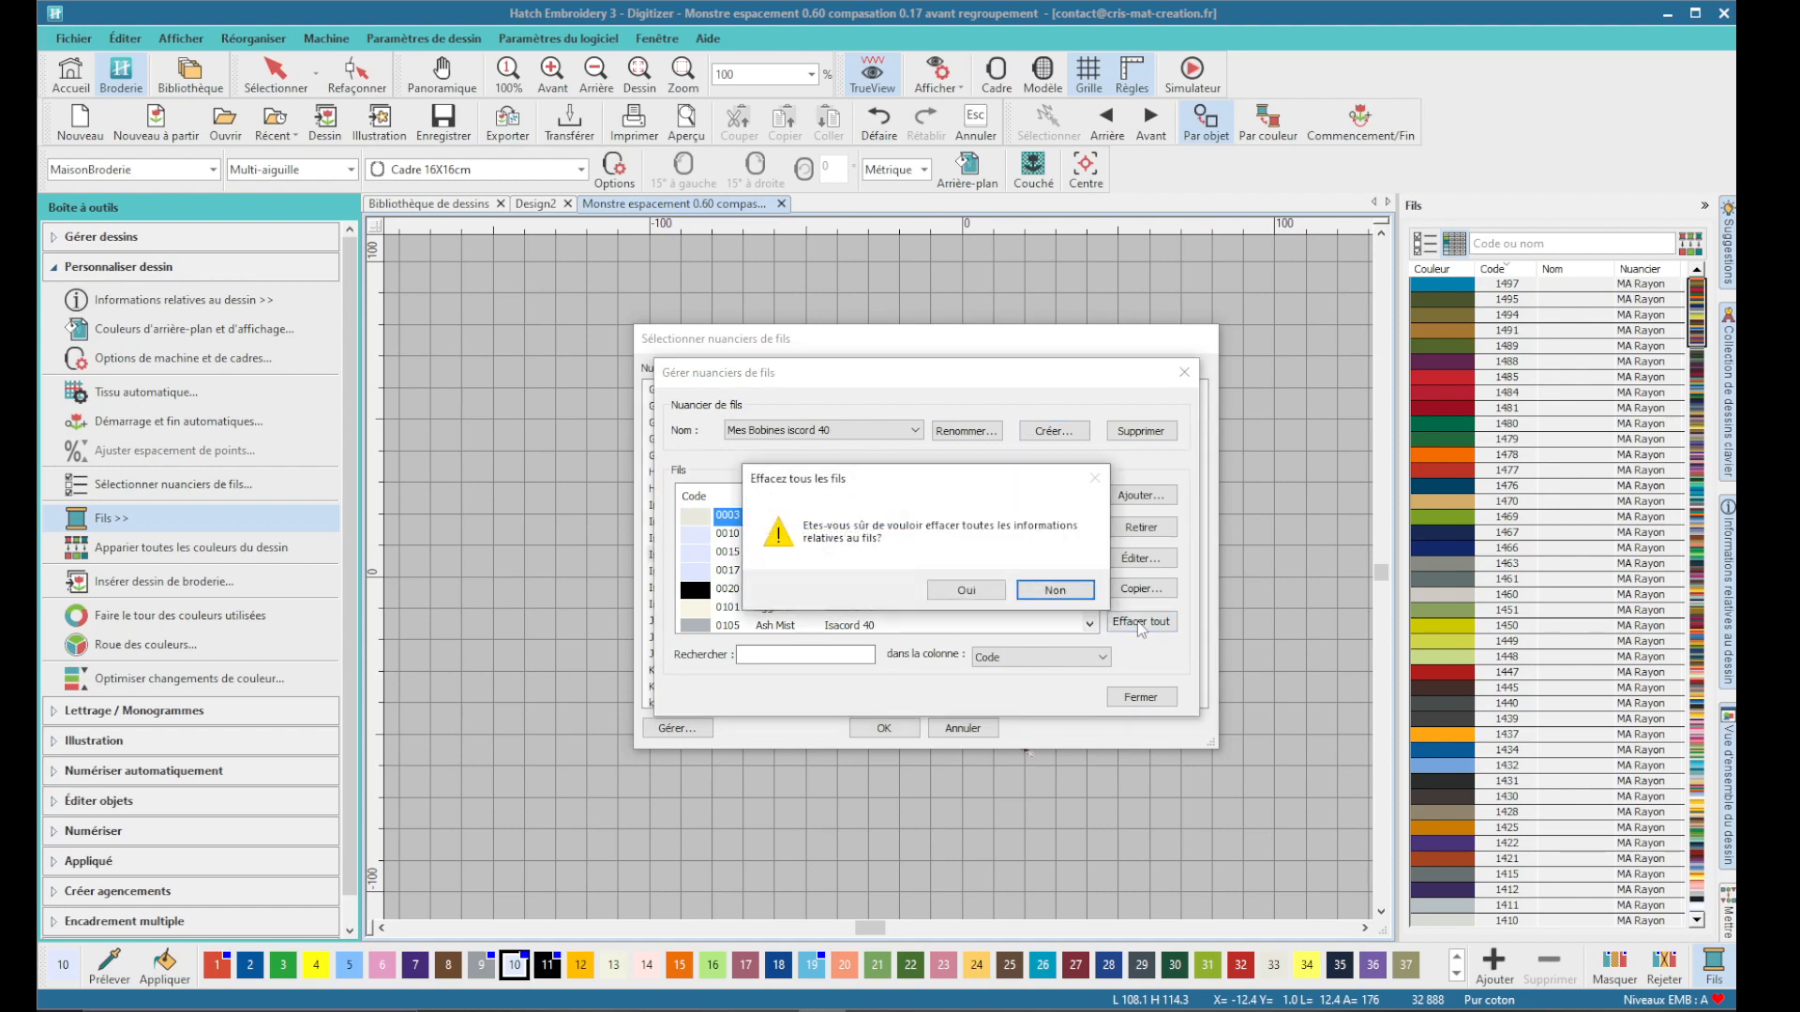
pyautogui.click(966, 591)
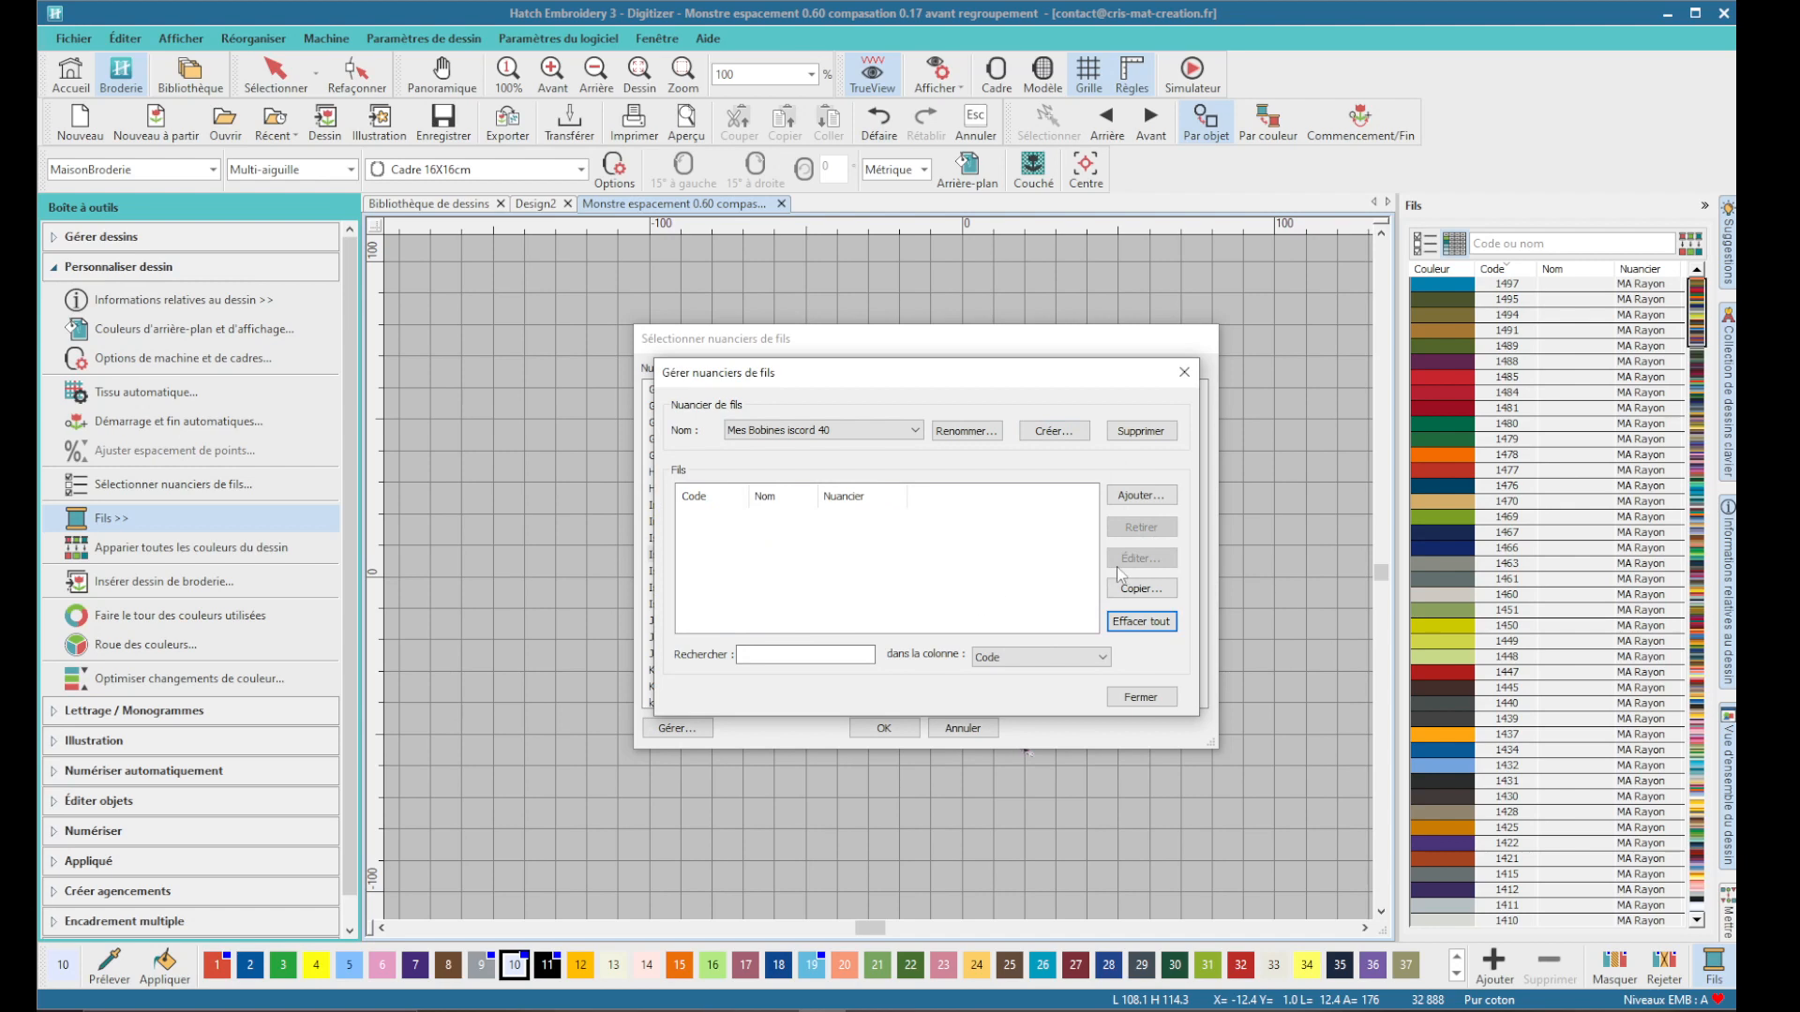
# - Copy the thread with code 2732 from the Isacord 40 chart into Mes Bobines iscord 40
pyautogui.click(1136, 589)
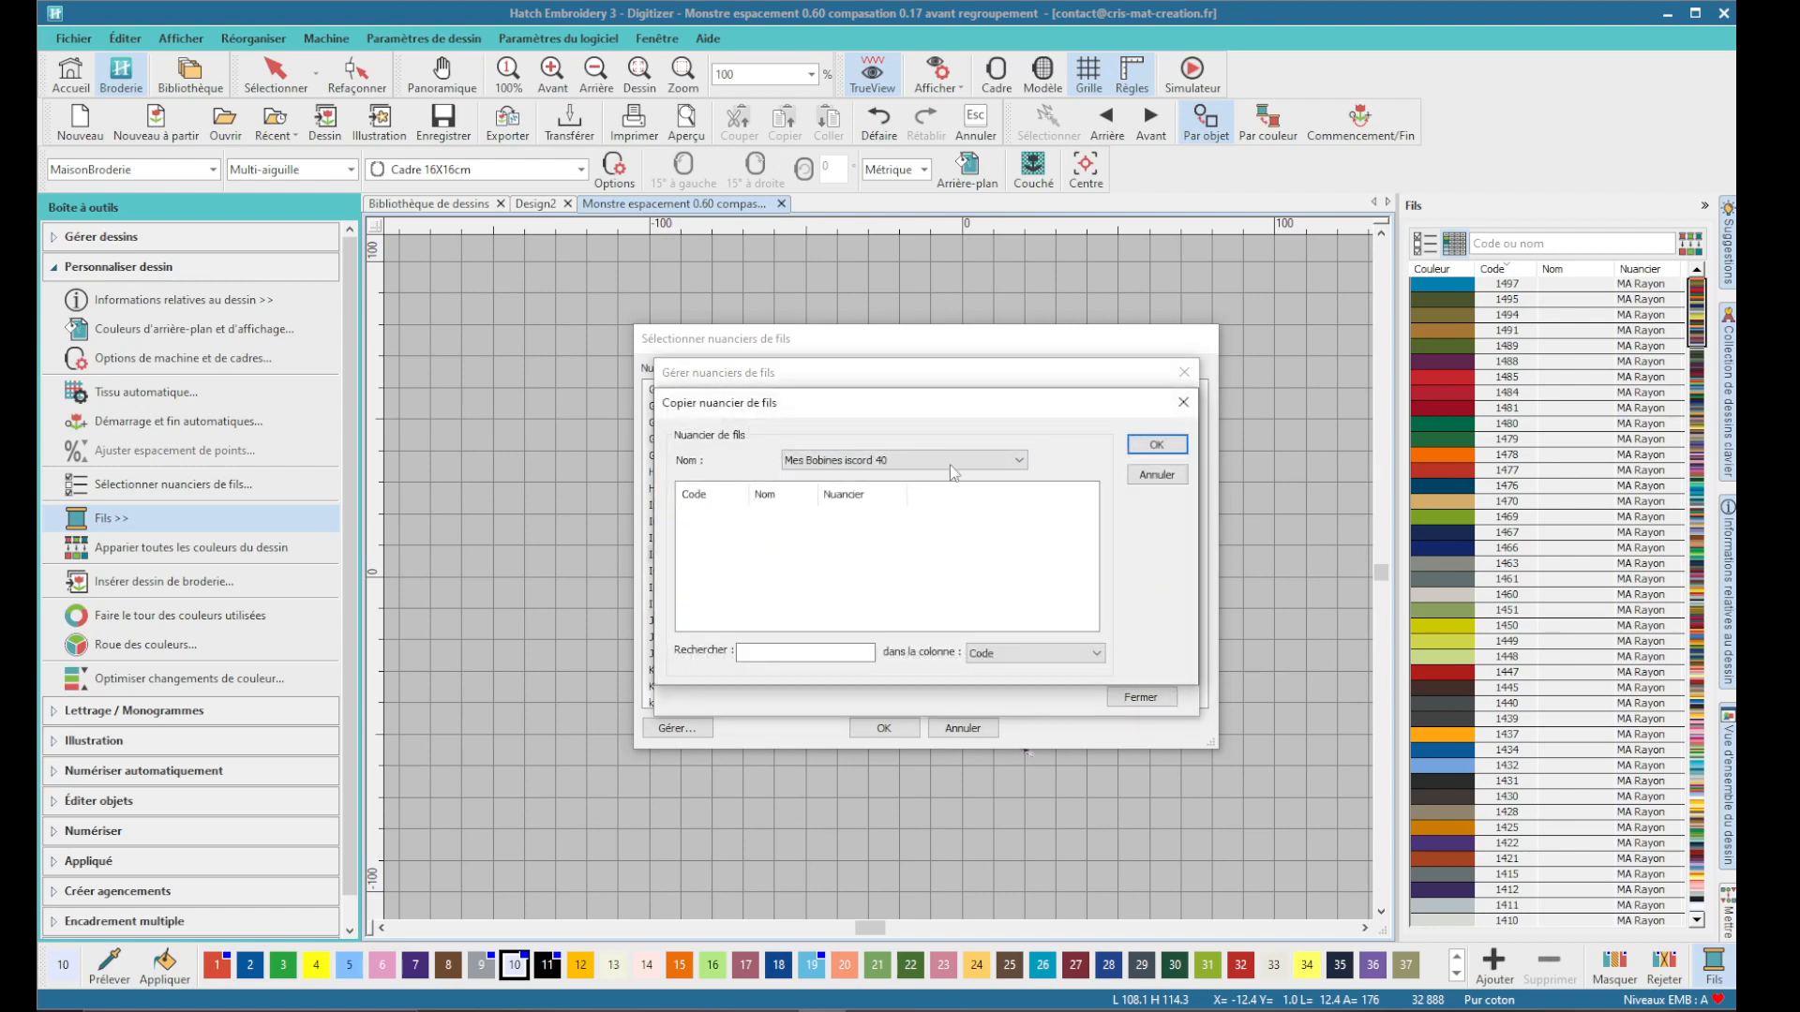
pyautogui.click(909, 461)
pyautogui.scroll(9, 874, 575)
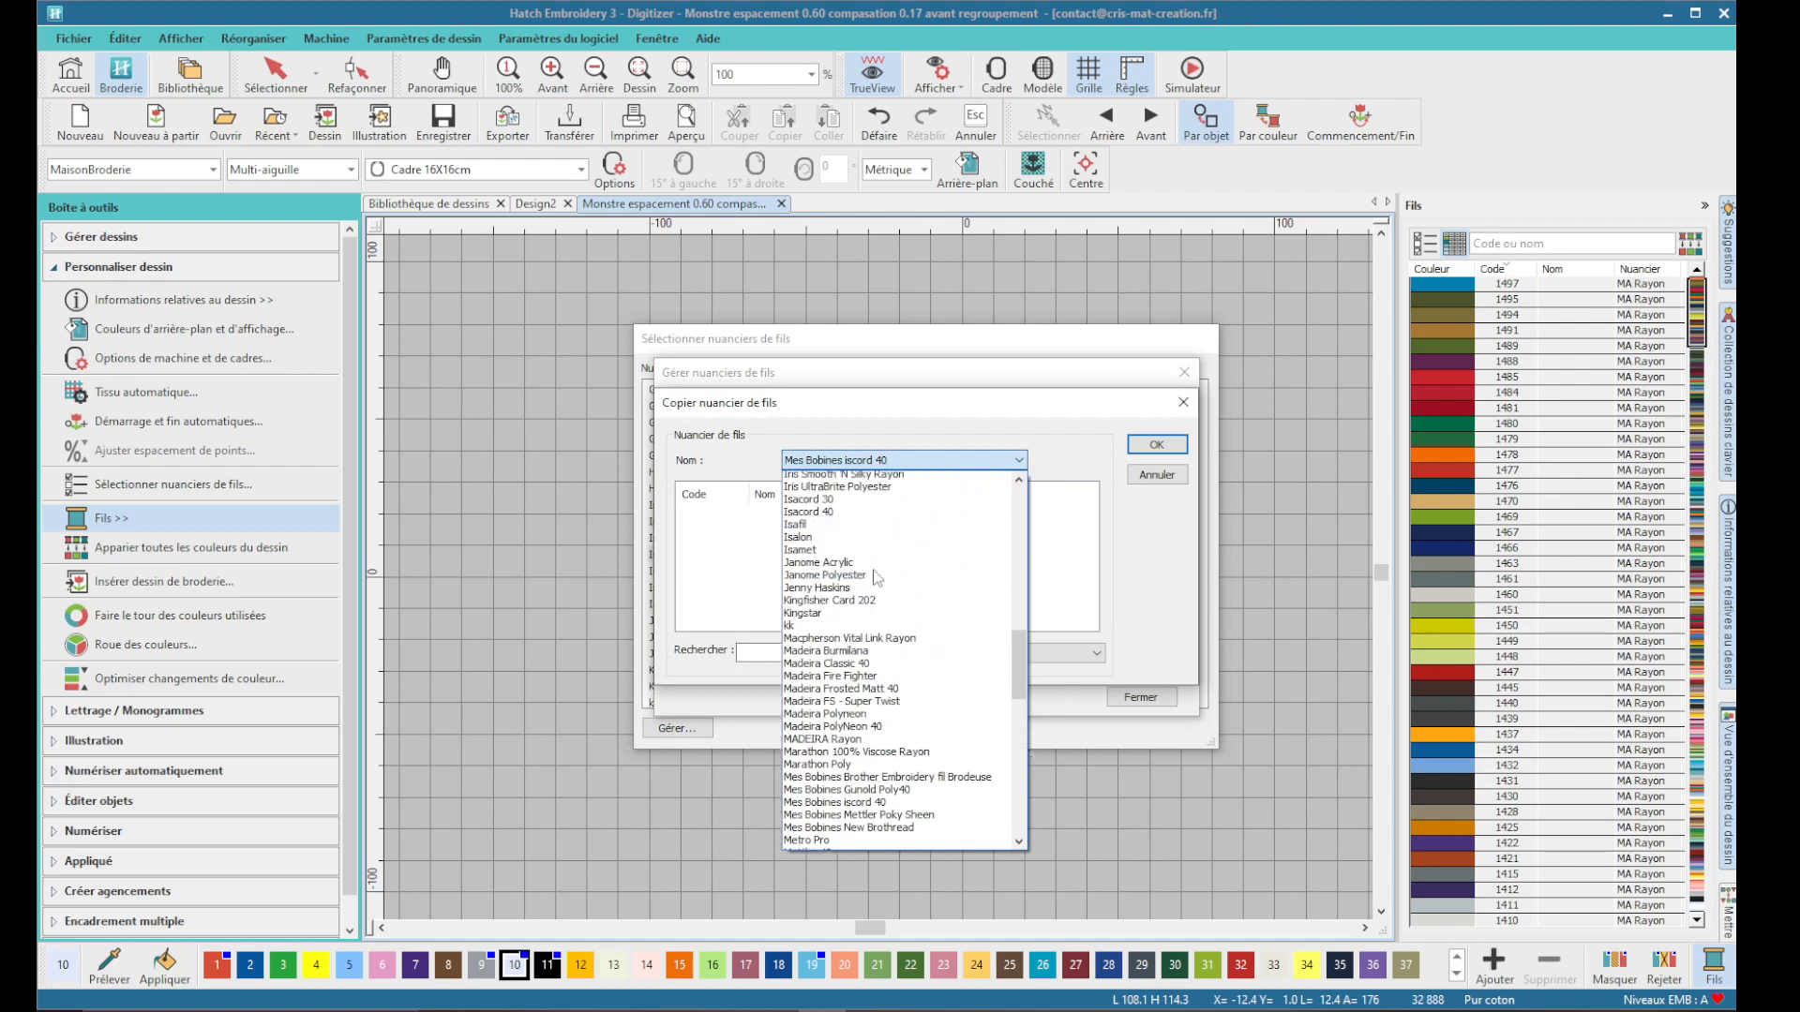
pyautogui.click(831, 542)
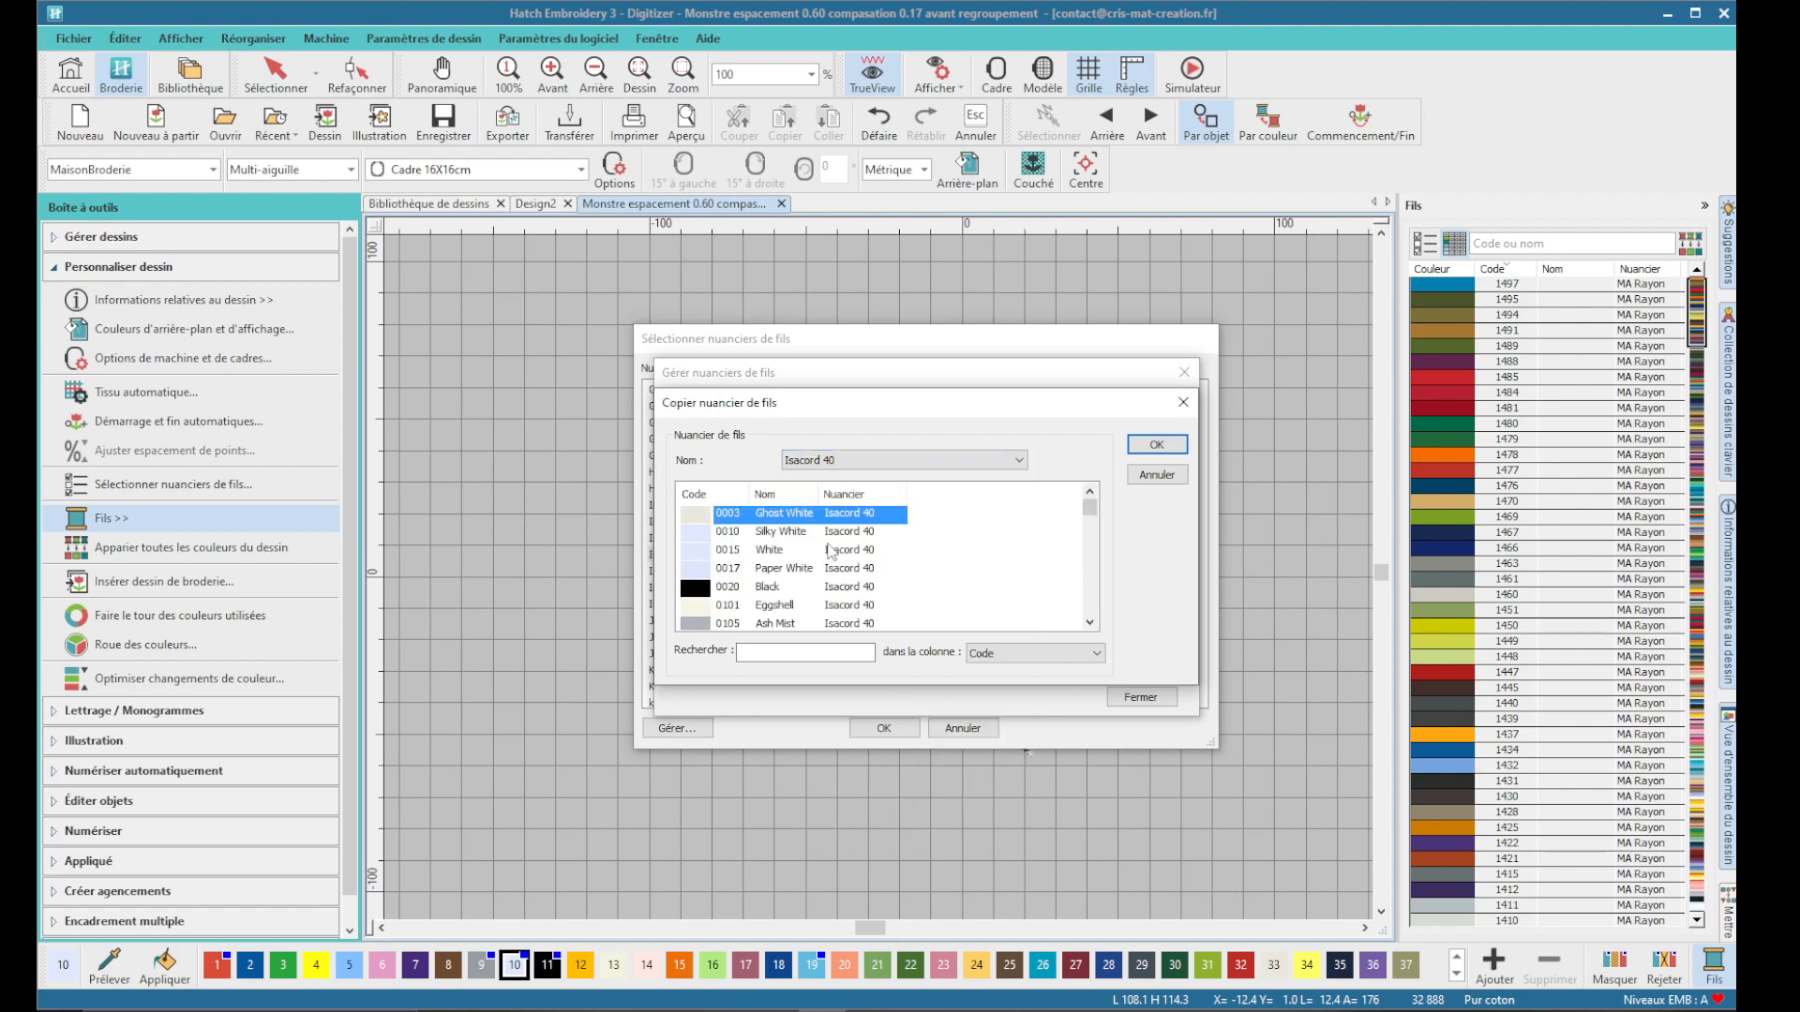
pyautogui.scroll(-10, 823, 574)
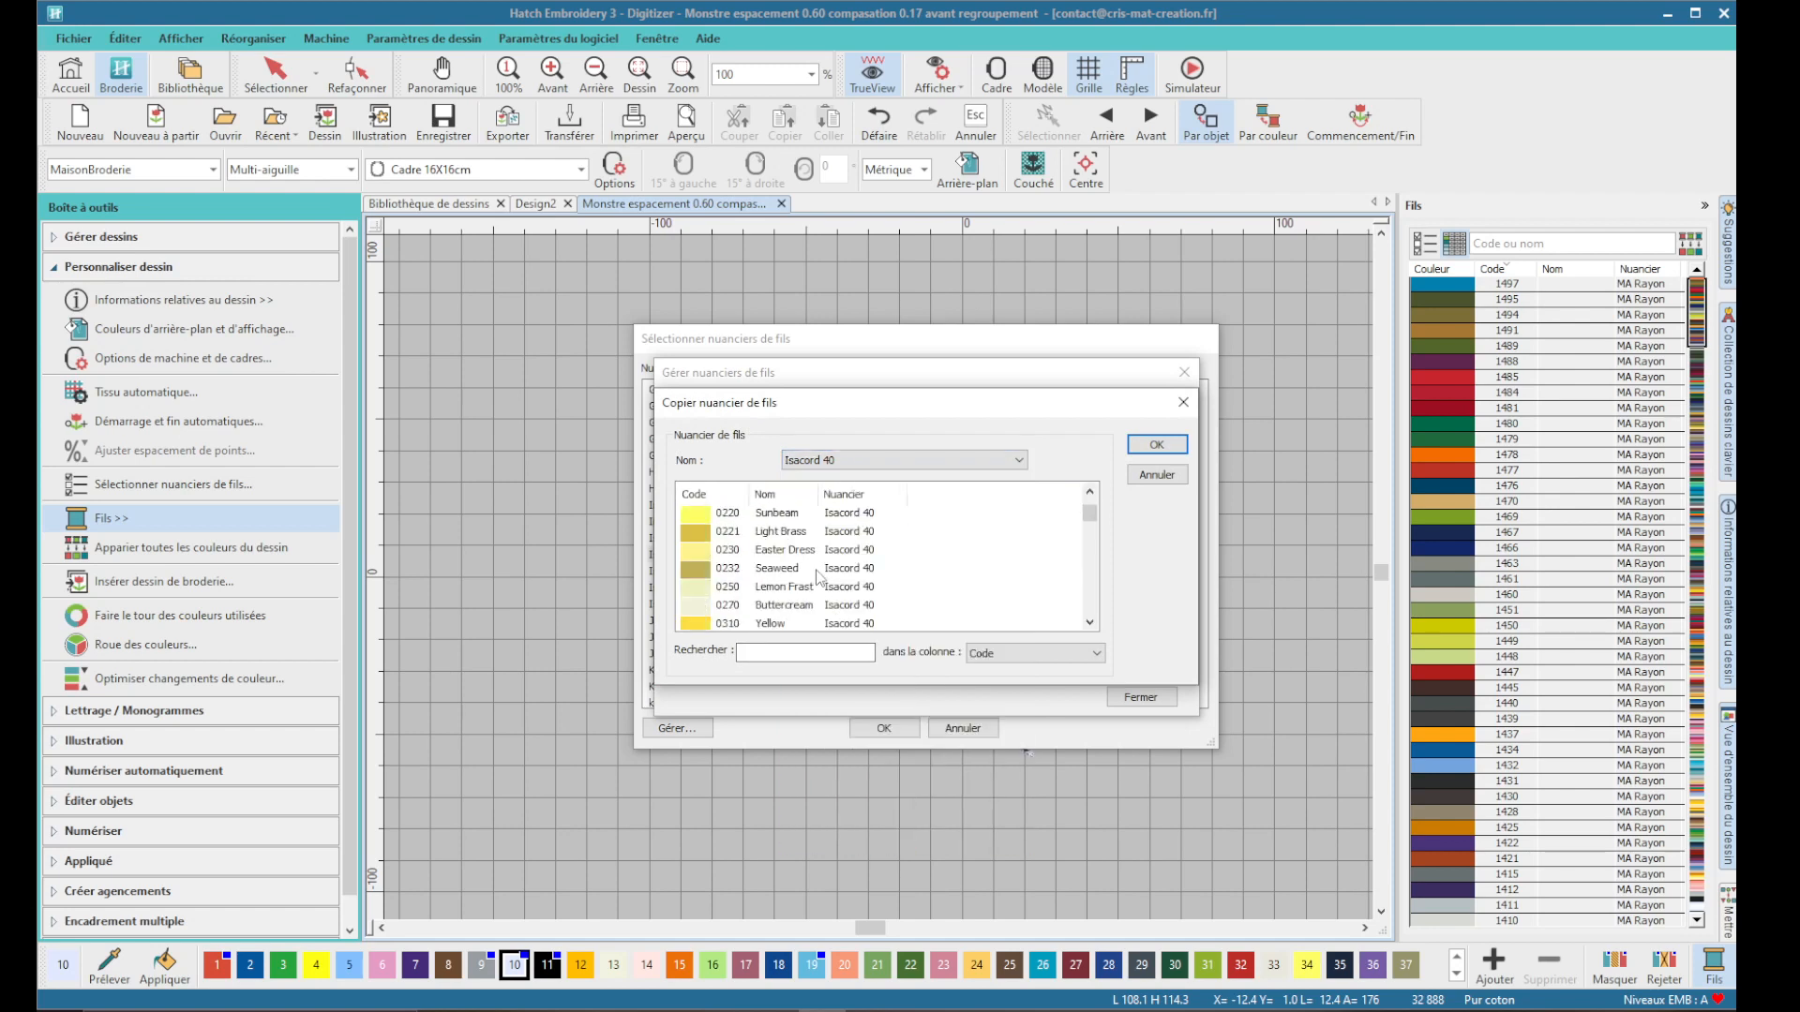
pyautogui.scroll(3, 795, 591)
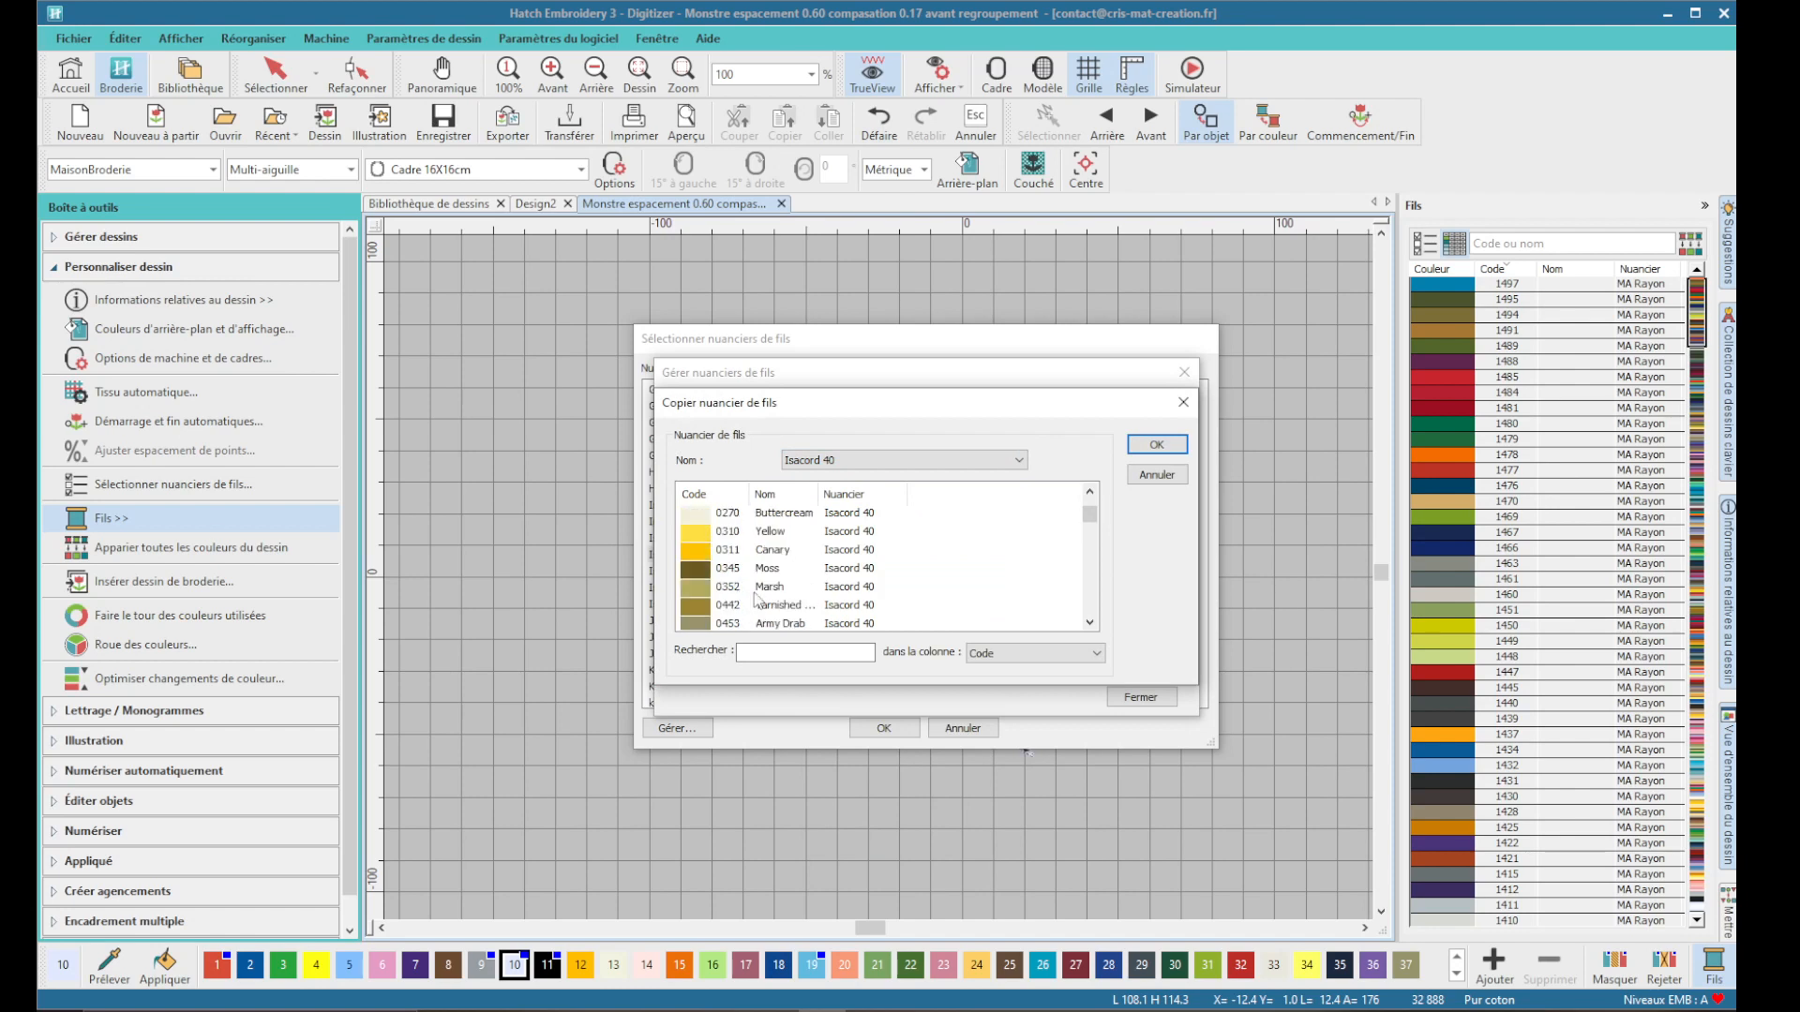
pyautogui.scroll(3, 757, 598)
pyautogui.click(806, 656)
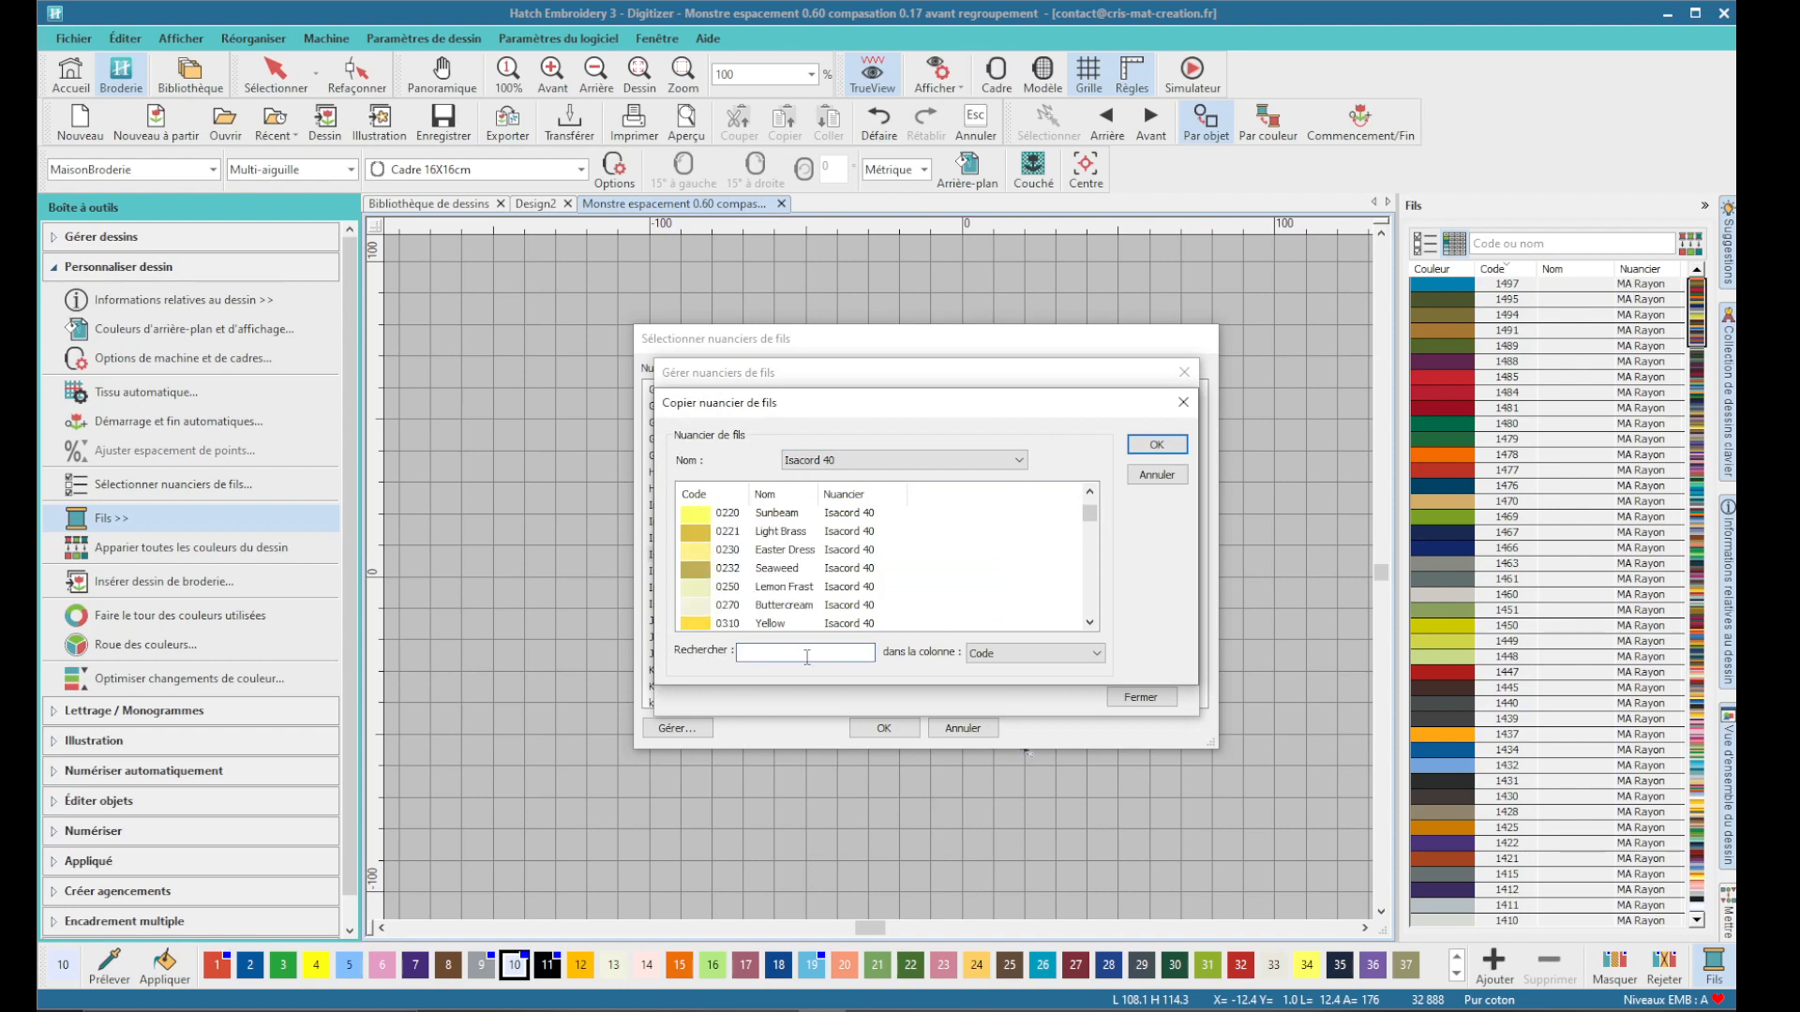
pyautogui.write('2732')
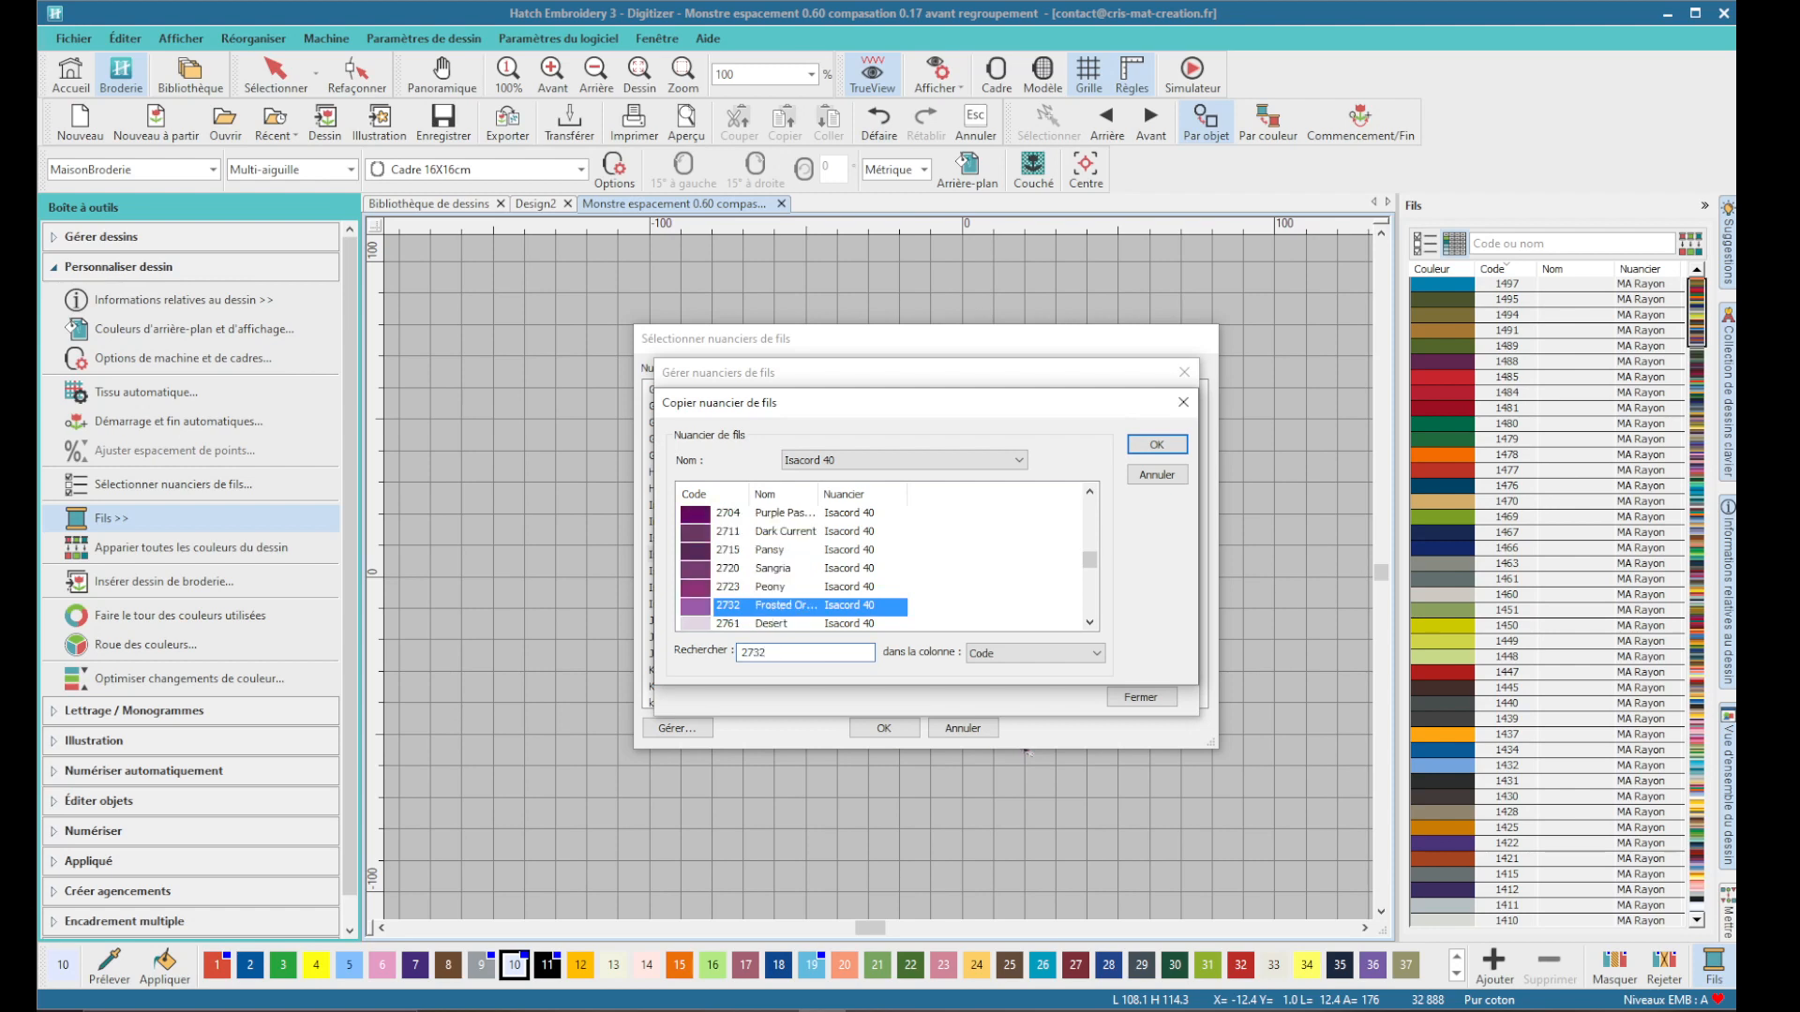
pyautogui.press('Return')
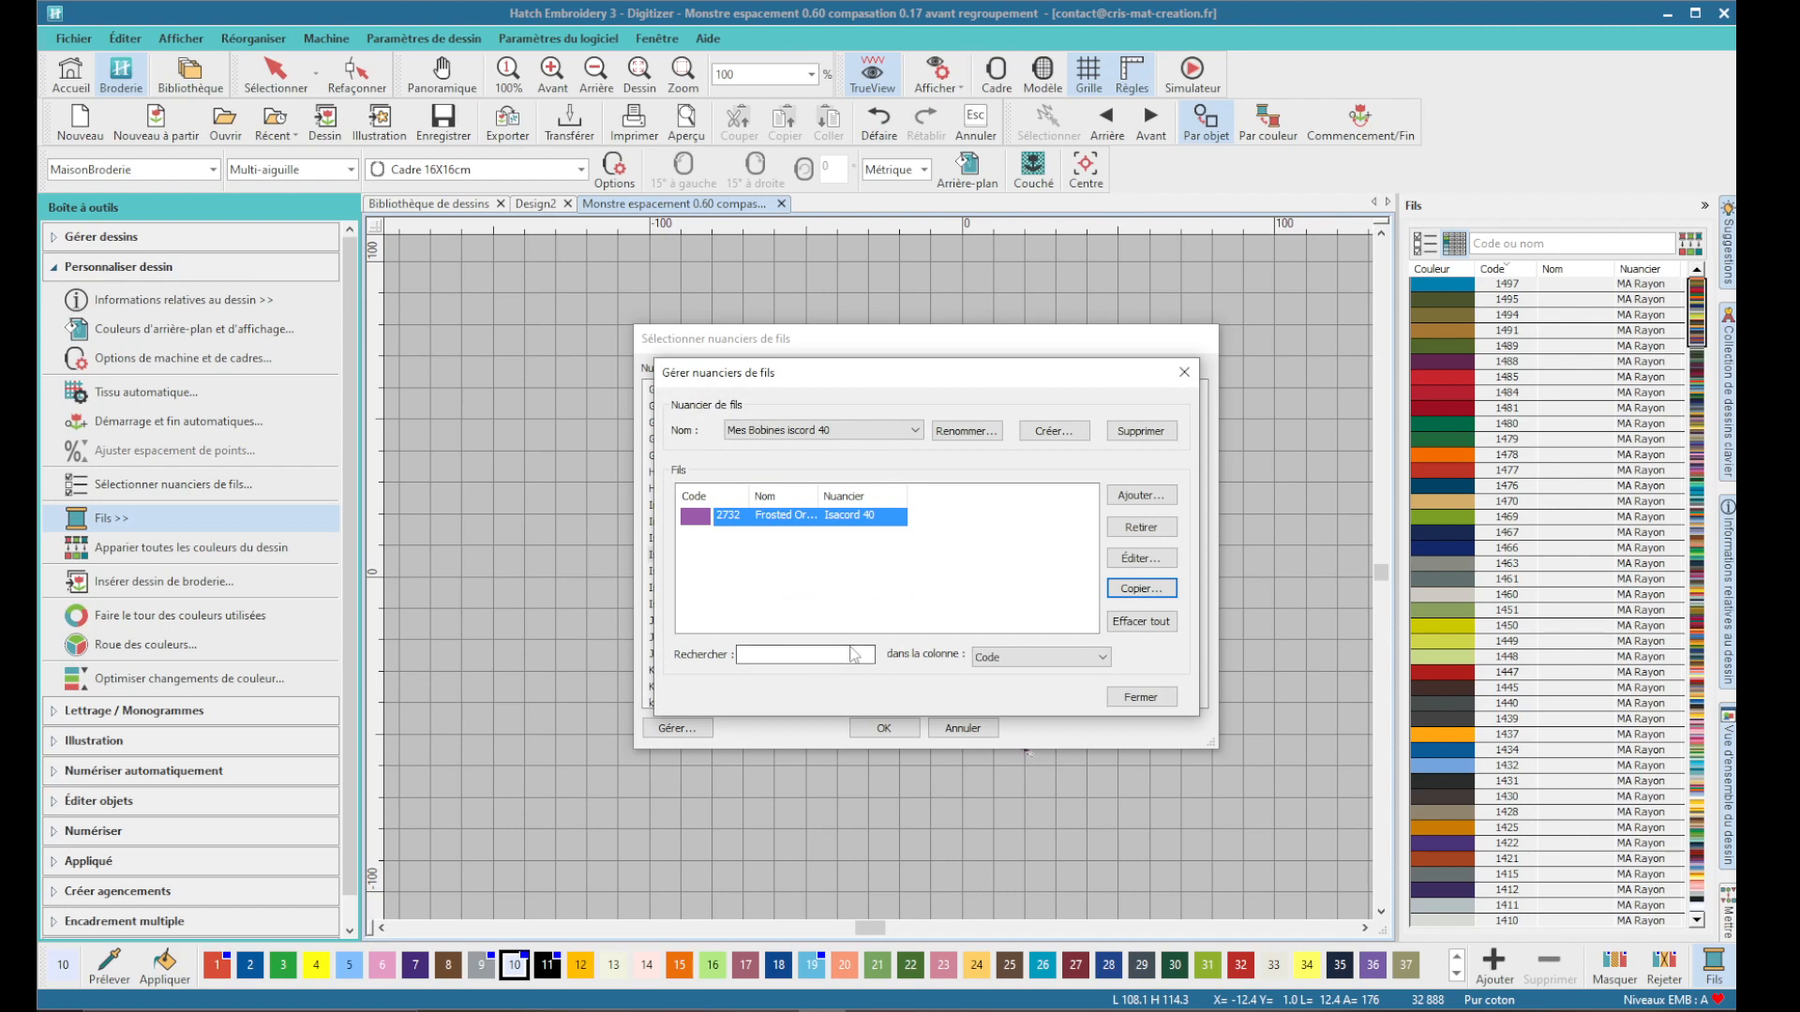
# - Copy thread 1902 from the Isacord 40 chart into the custom chart
pyautogui.click(1139, 597)
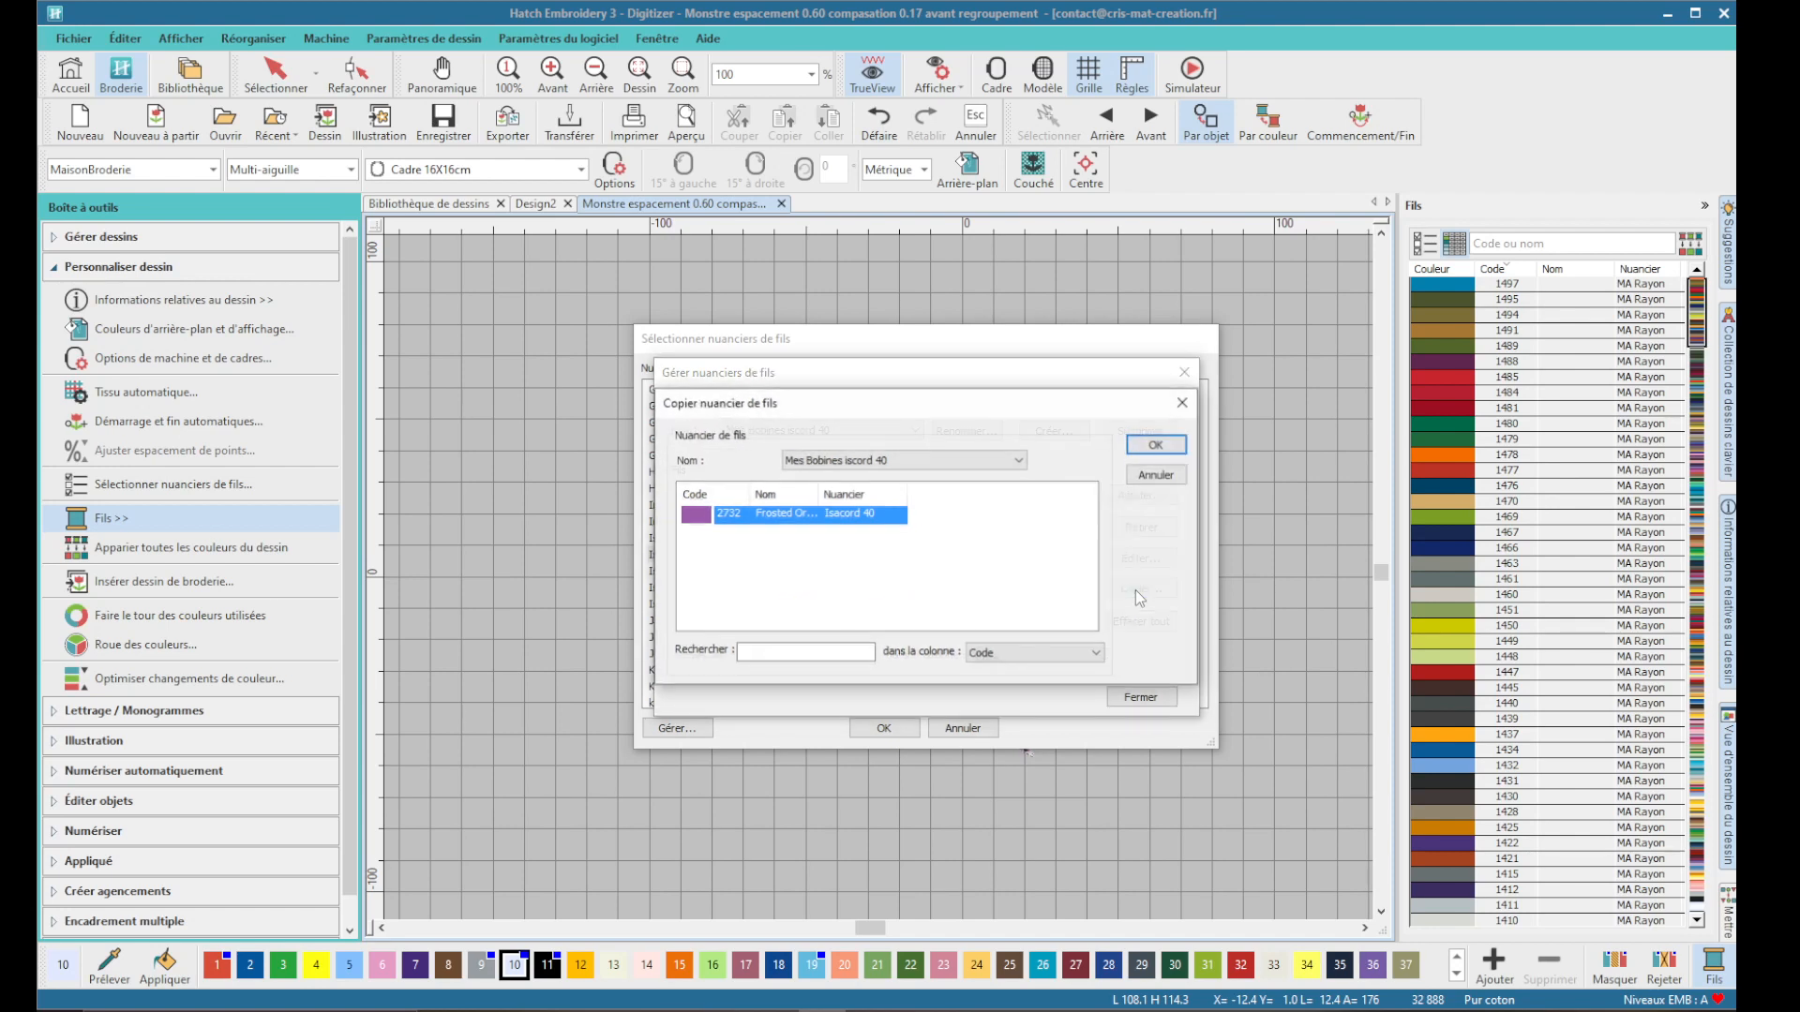
pyautogui.click(878, 463)
pyautogui.scroll(5, 843, 525)
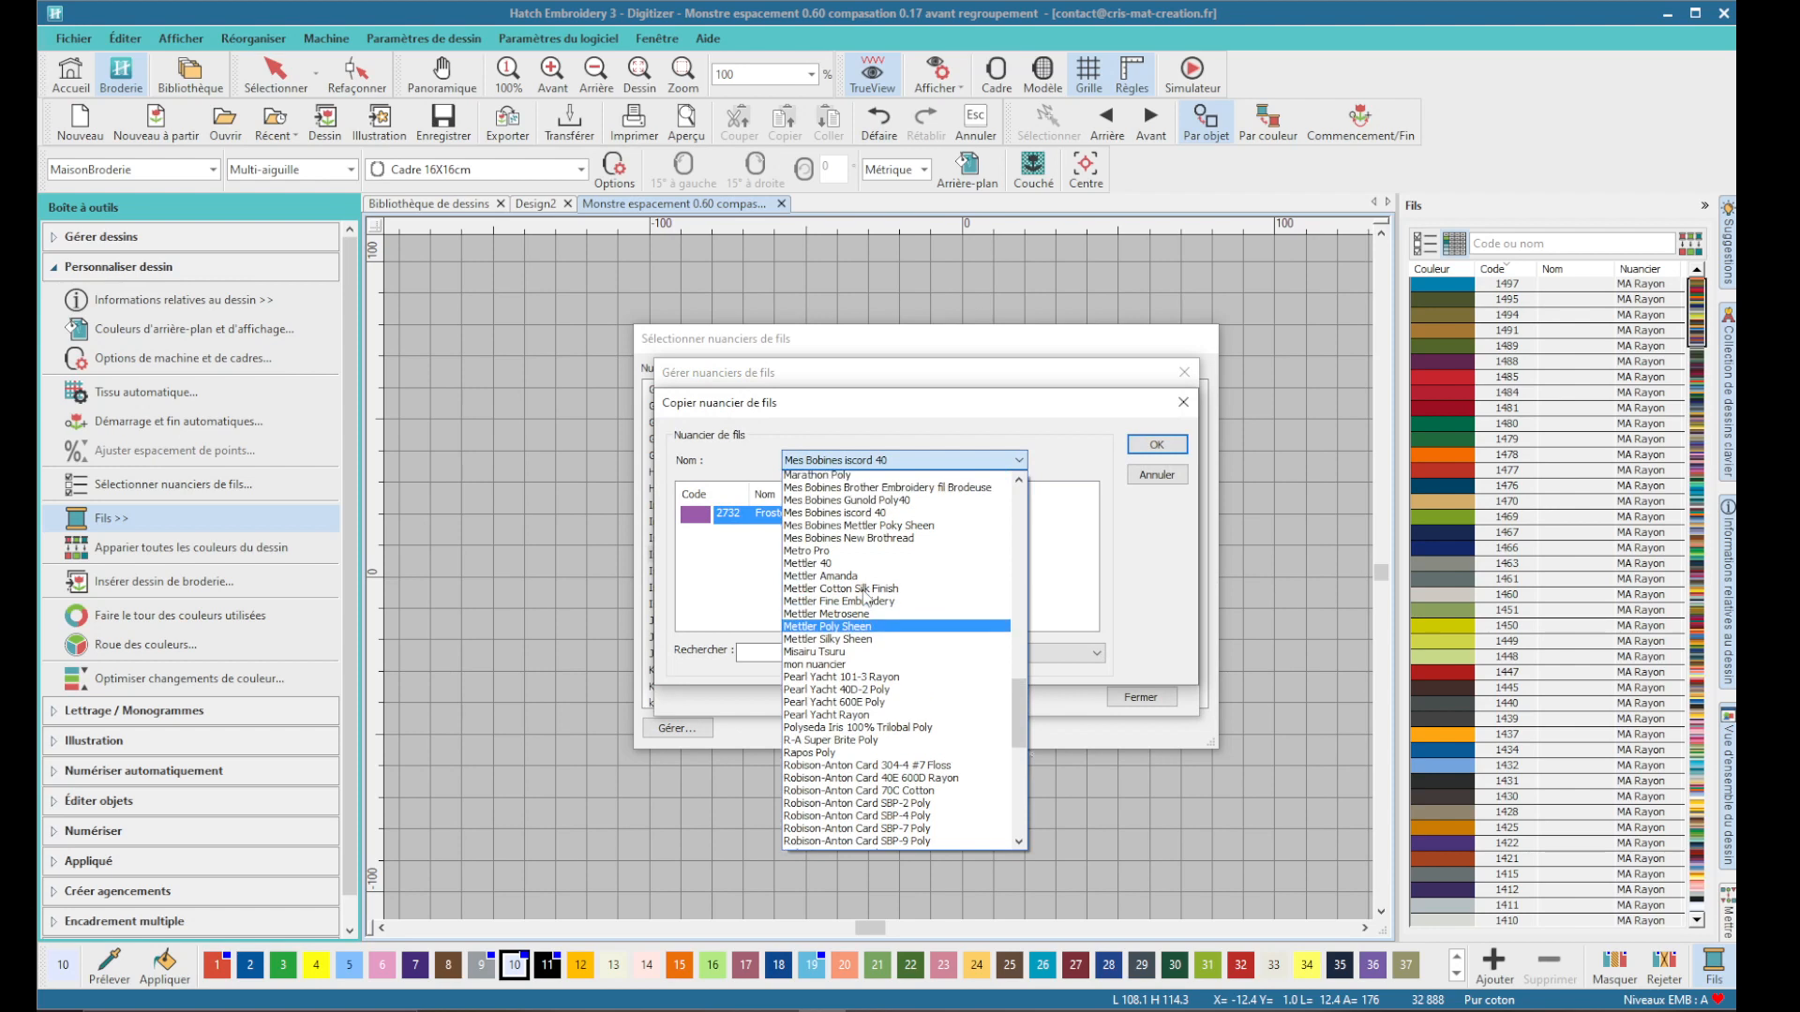
pyautogui.click(825, 543)
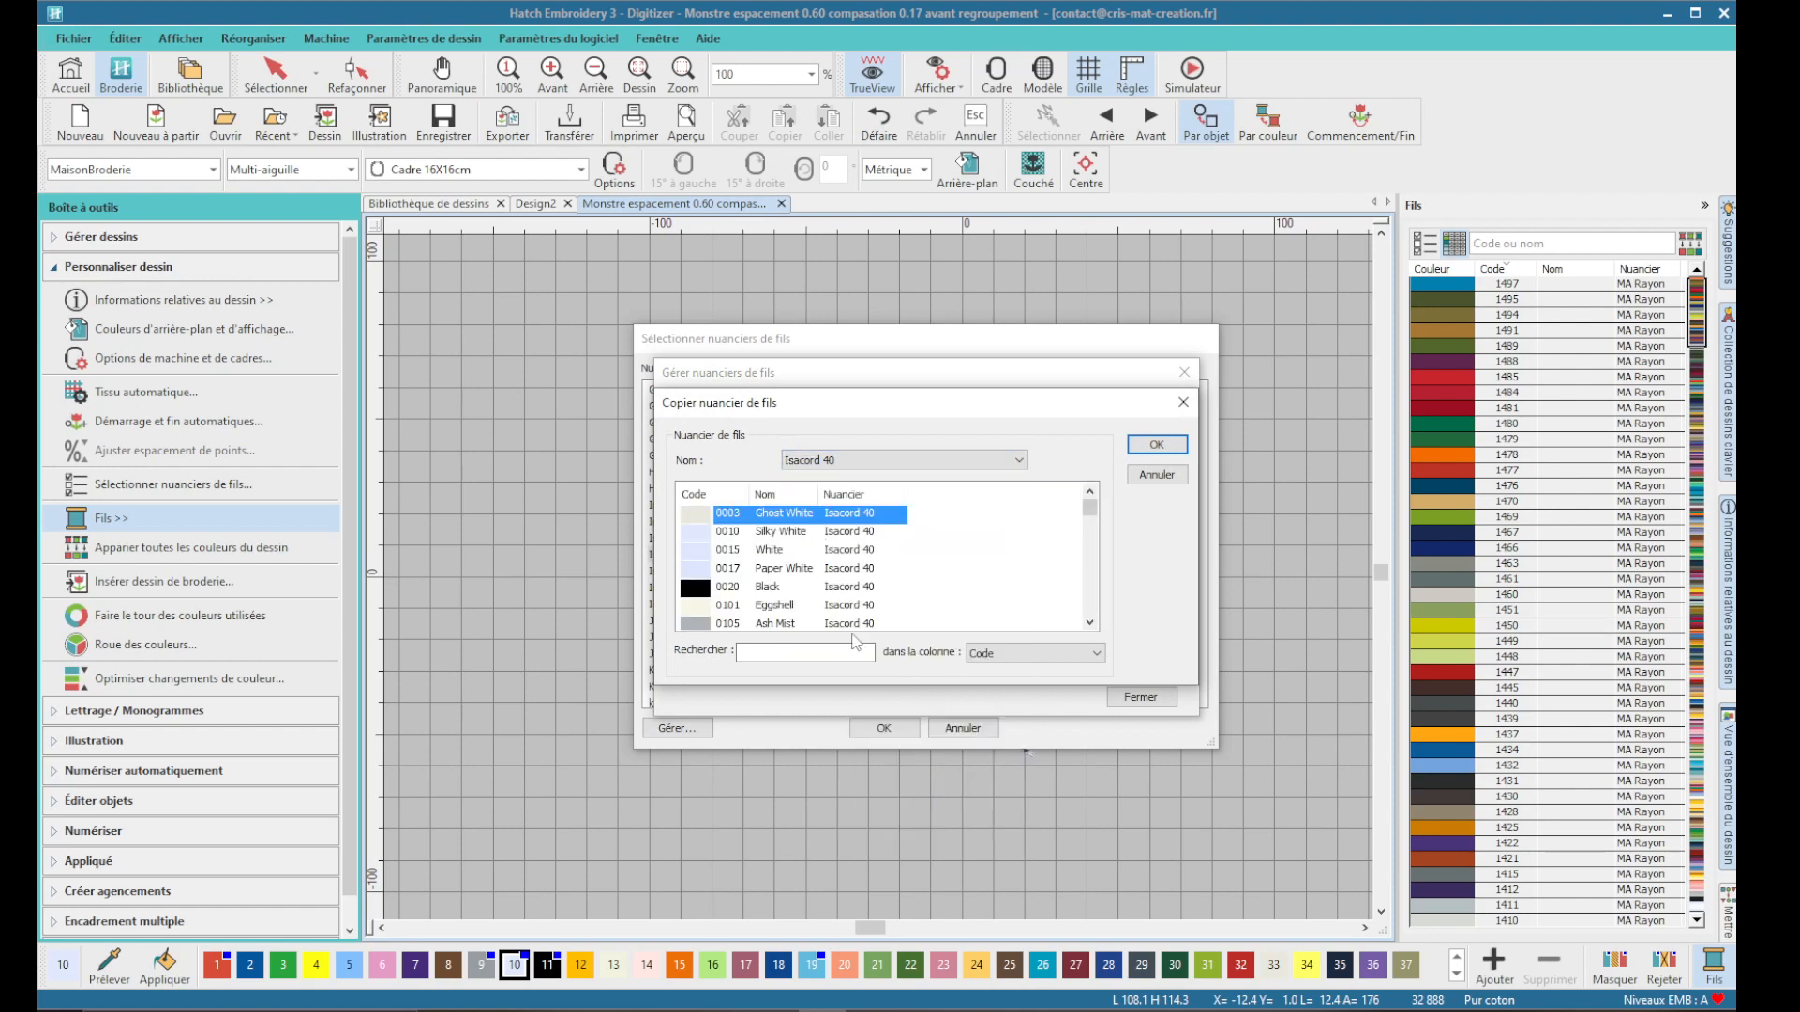
pyautogui.click(839, 654)
pyautogui.write('1902')
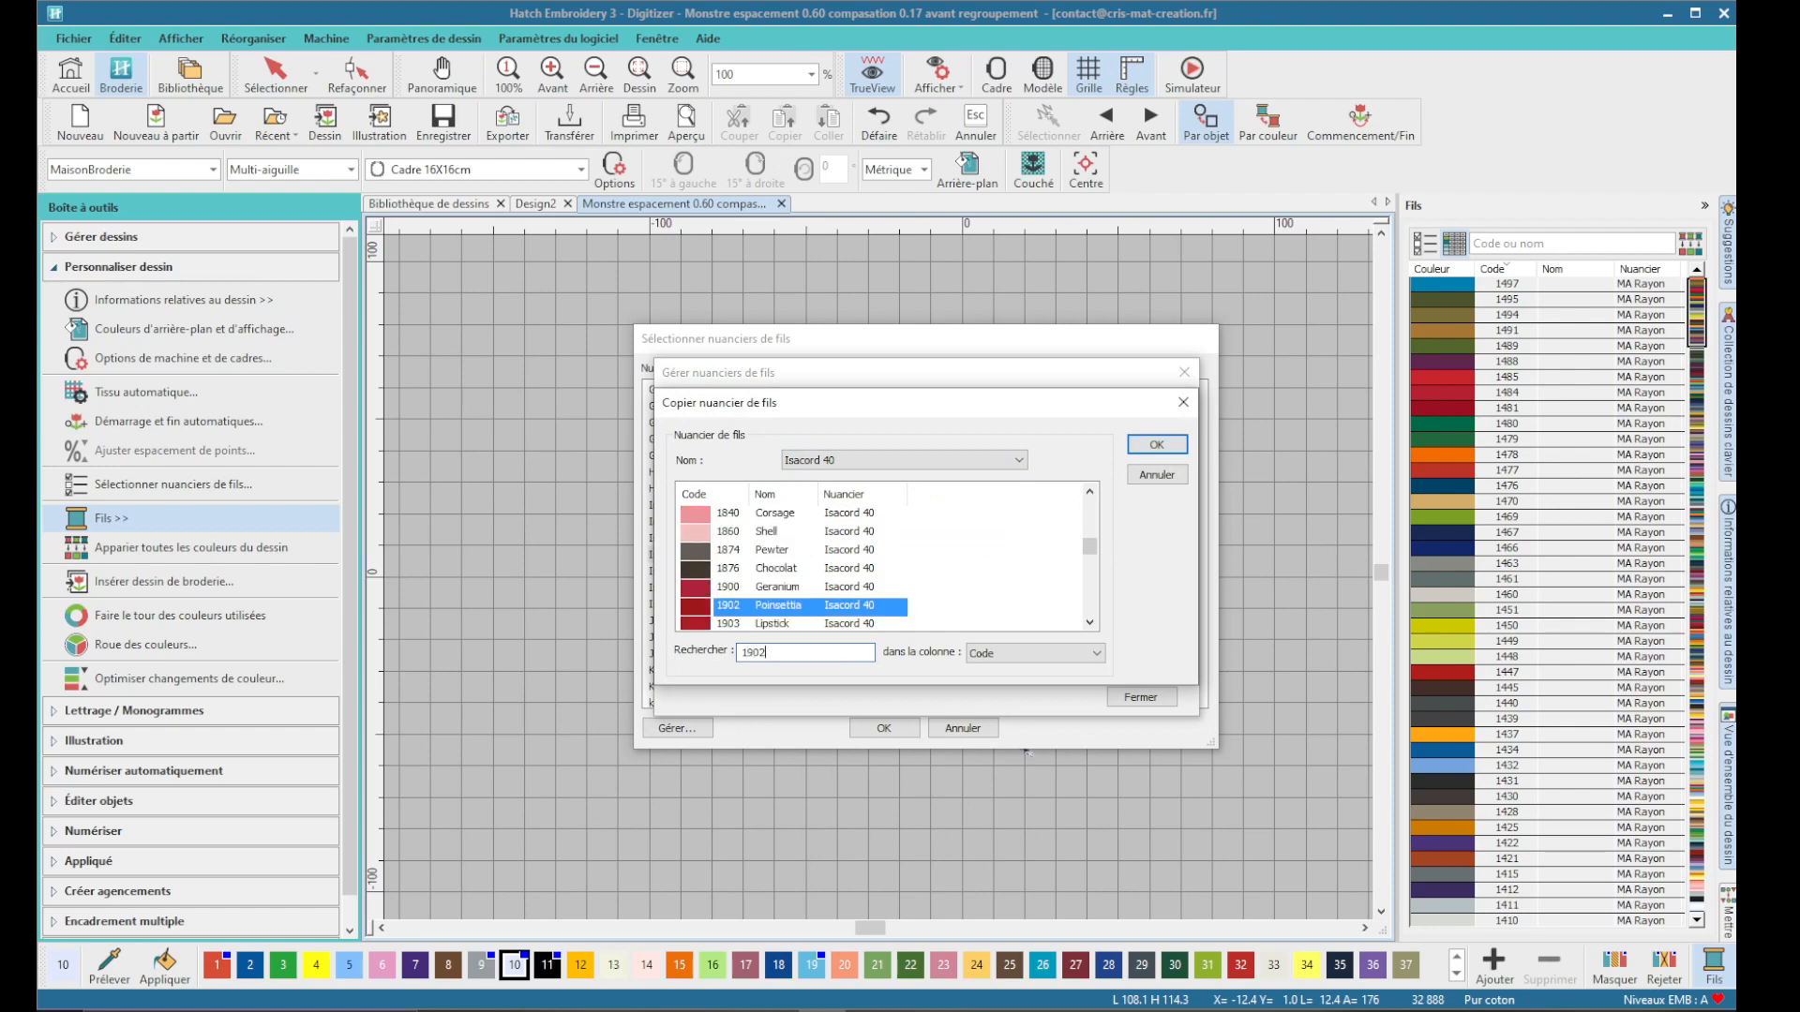
pyautogui.press('Return')
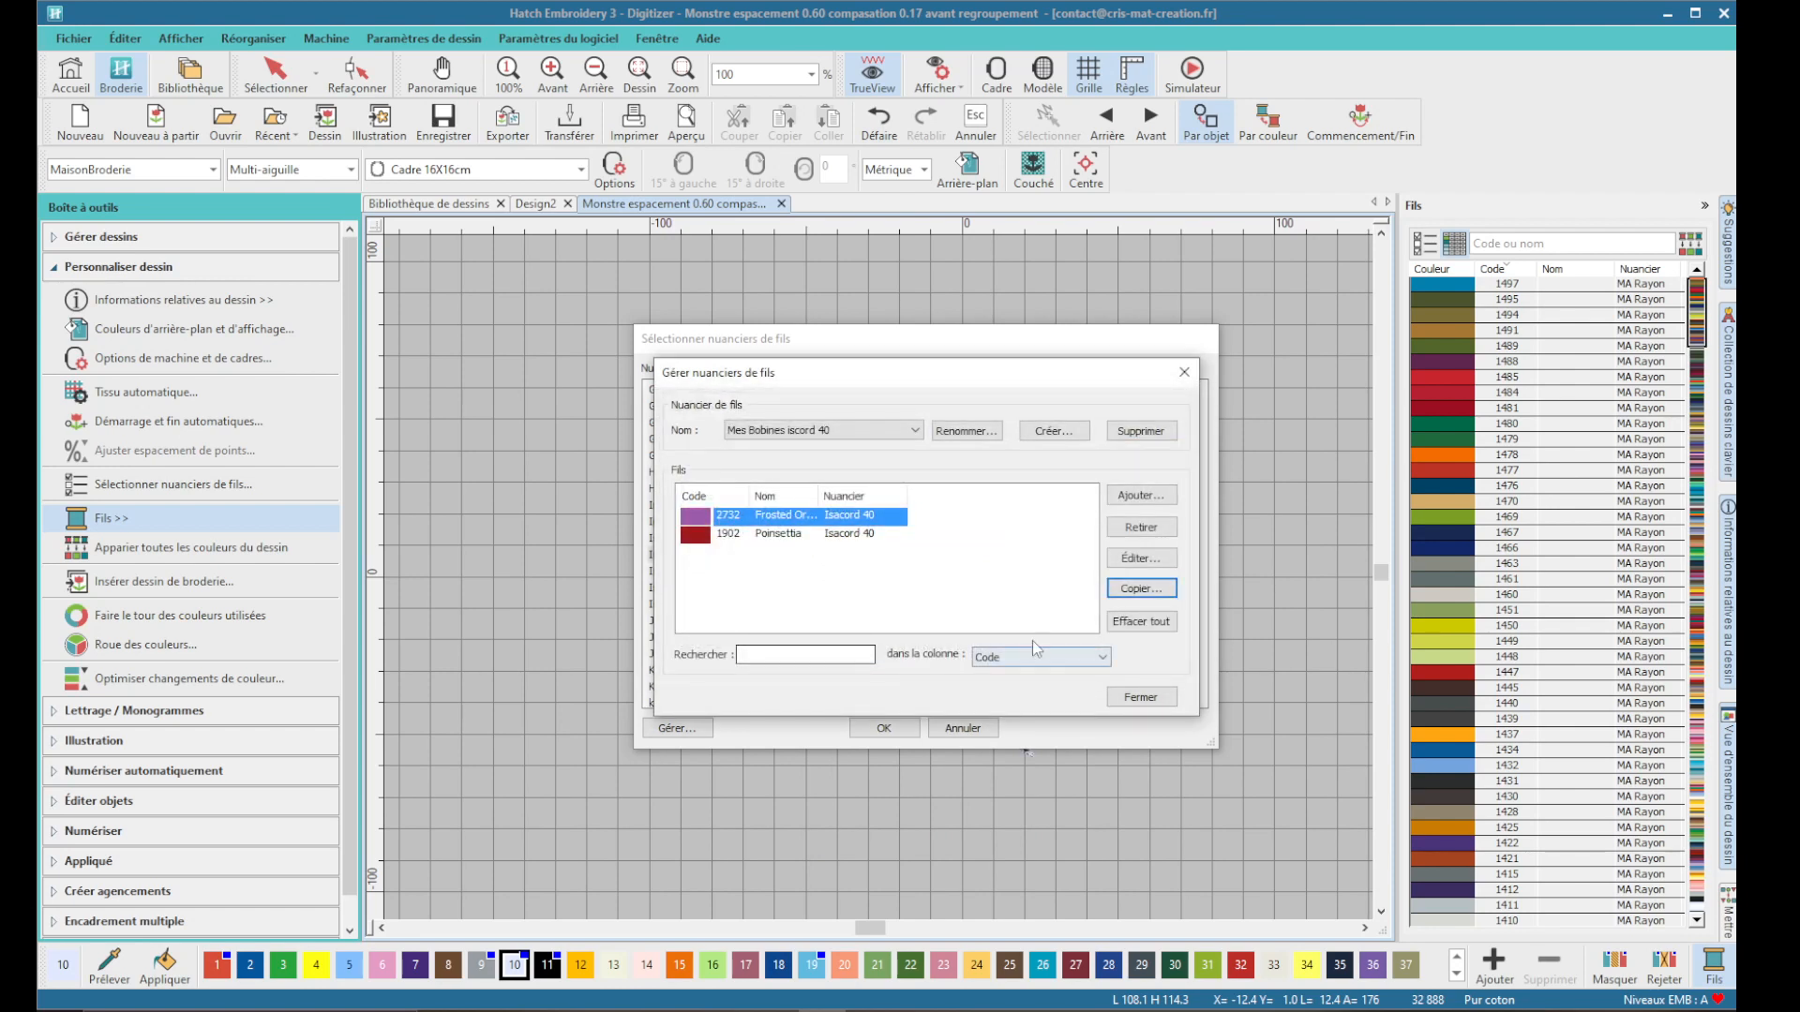
# - Copy thread 0640 from the Isacord 40 chart into the custom chart
pyautogui.click(1121, 596)
pyautogui.click(899, 460)
pyautogui.scroll(3, 879, 560)
pyautogui.scroll(3, 879, 561)
pyautogui.click(844, 553)
pyautogui.click(822, 650)
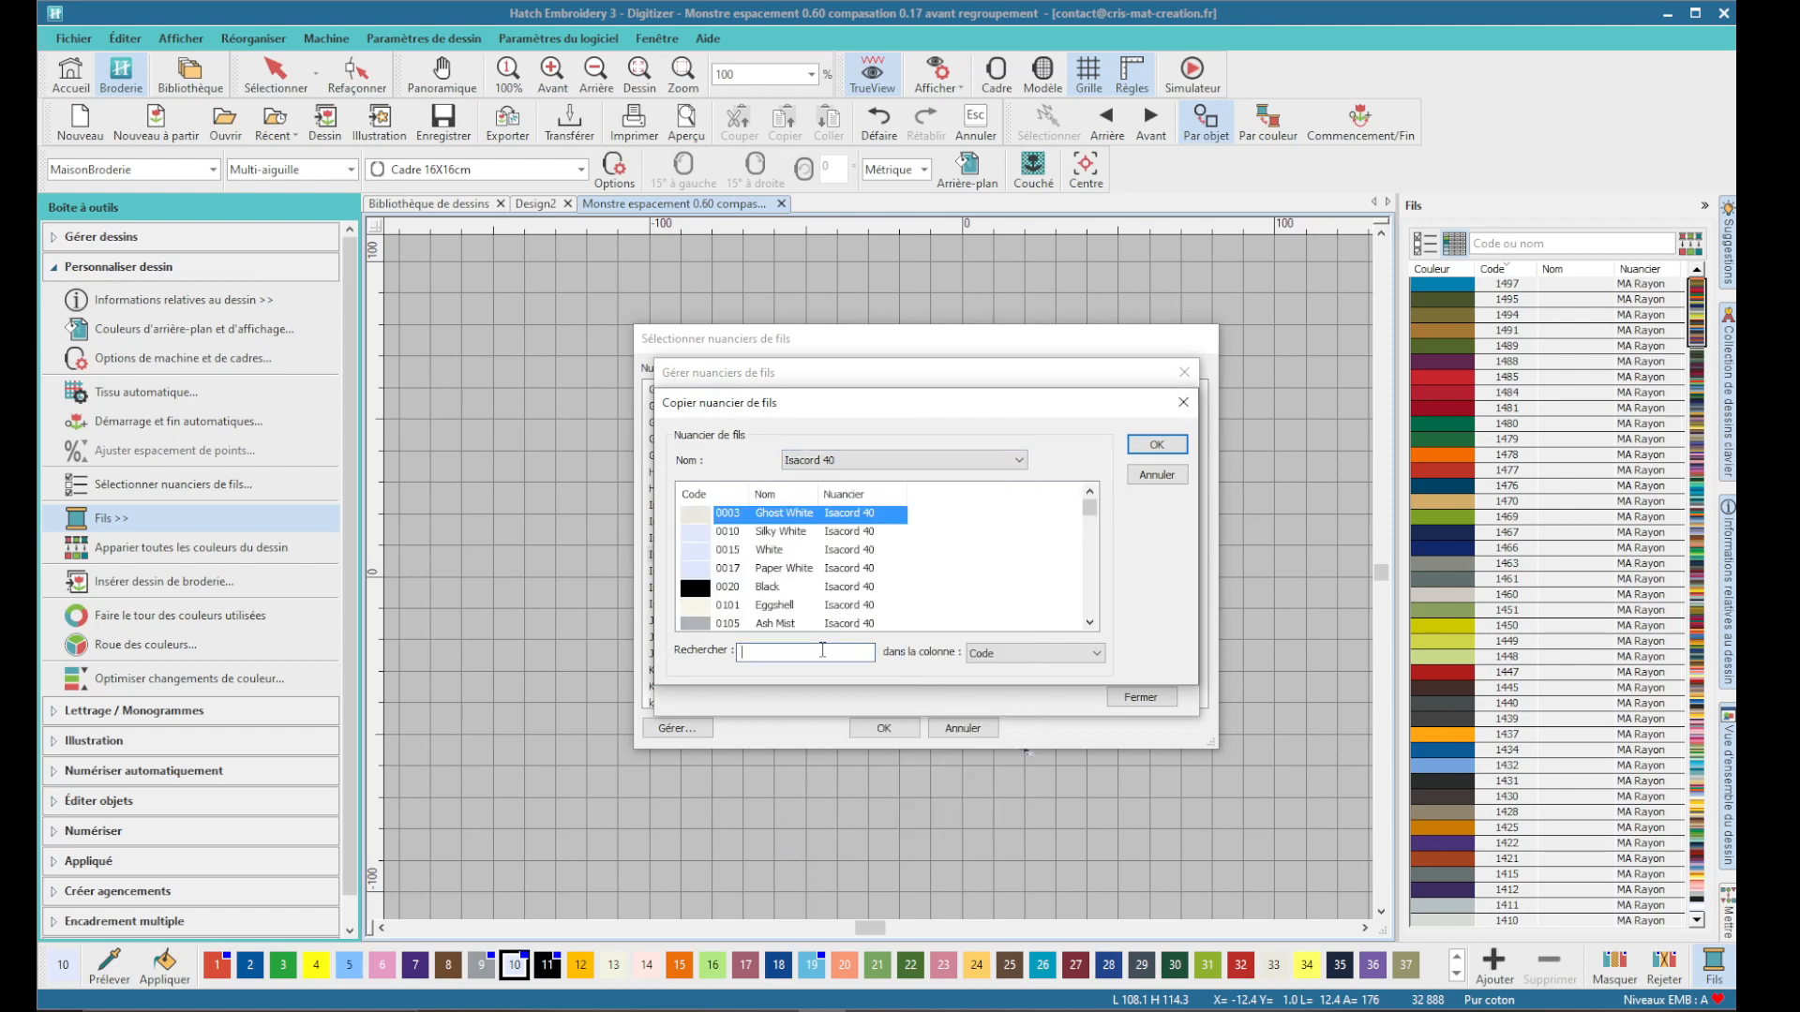
pyautogui.write('0640')
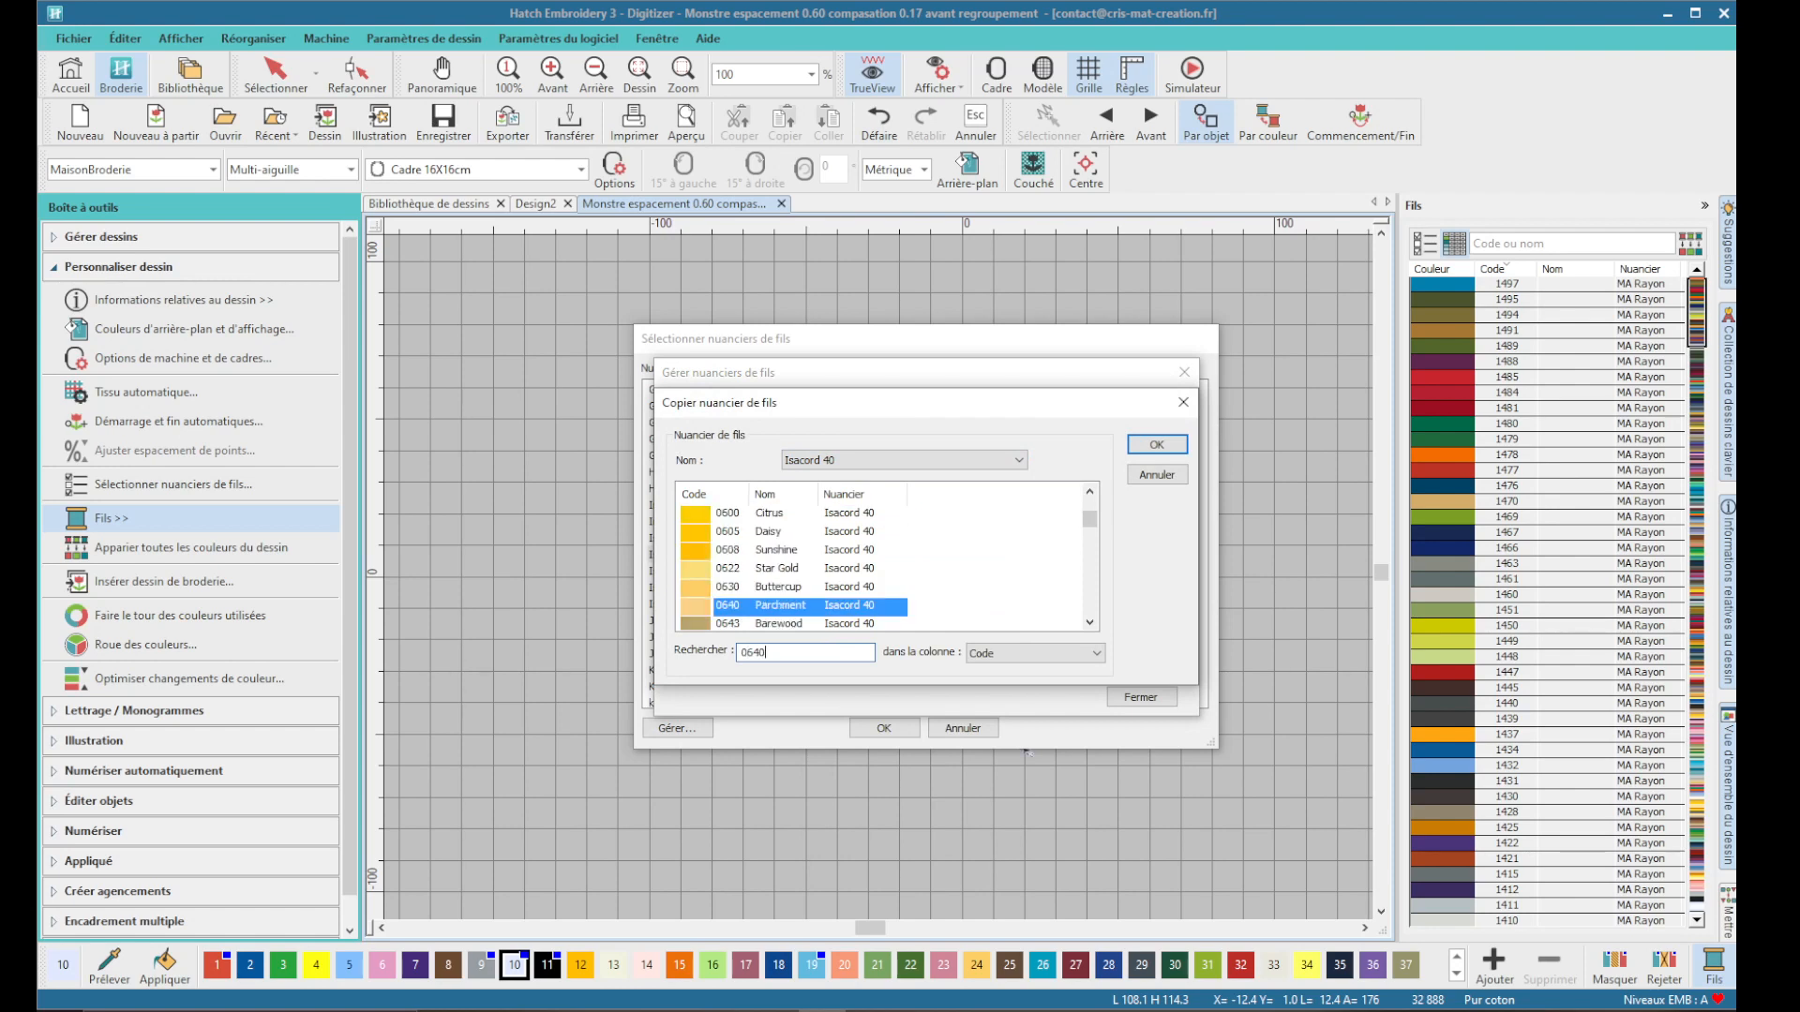
pyautogui.press('Return')
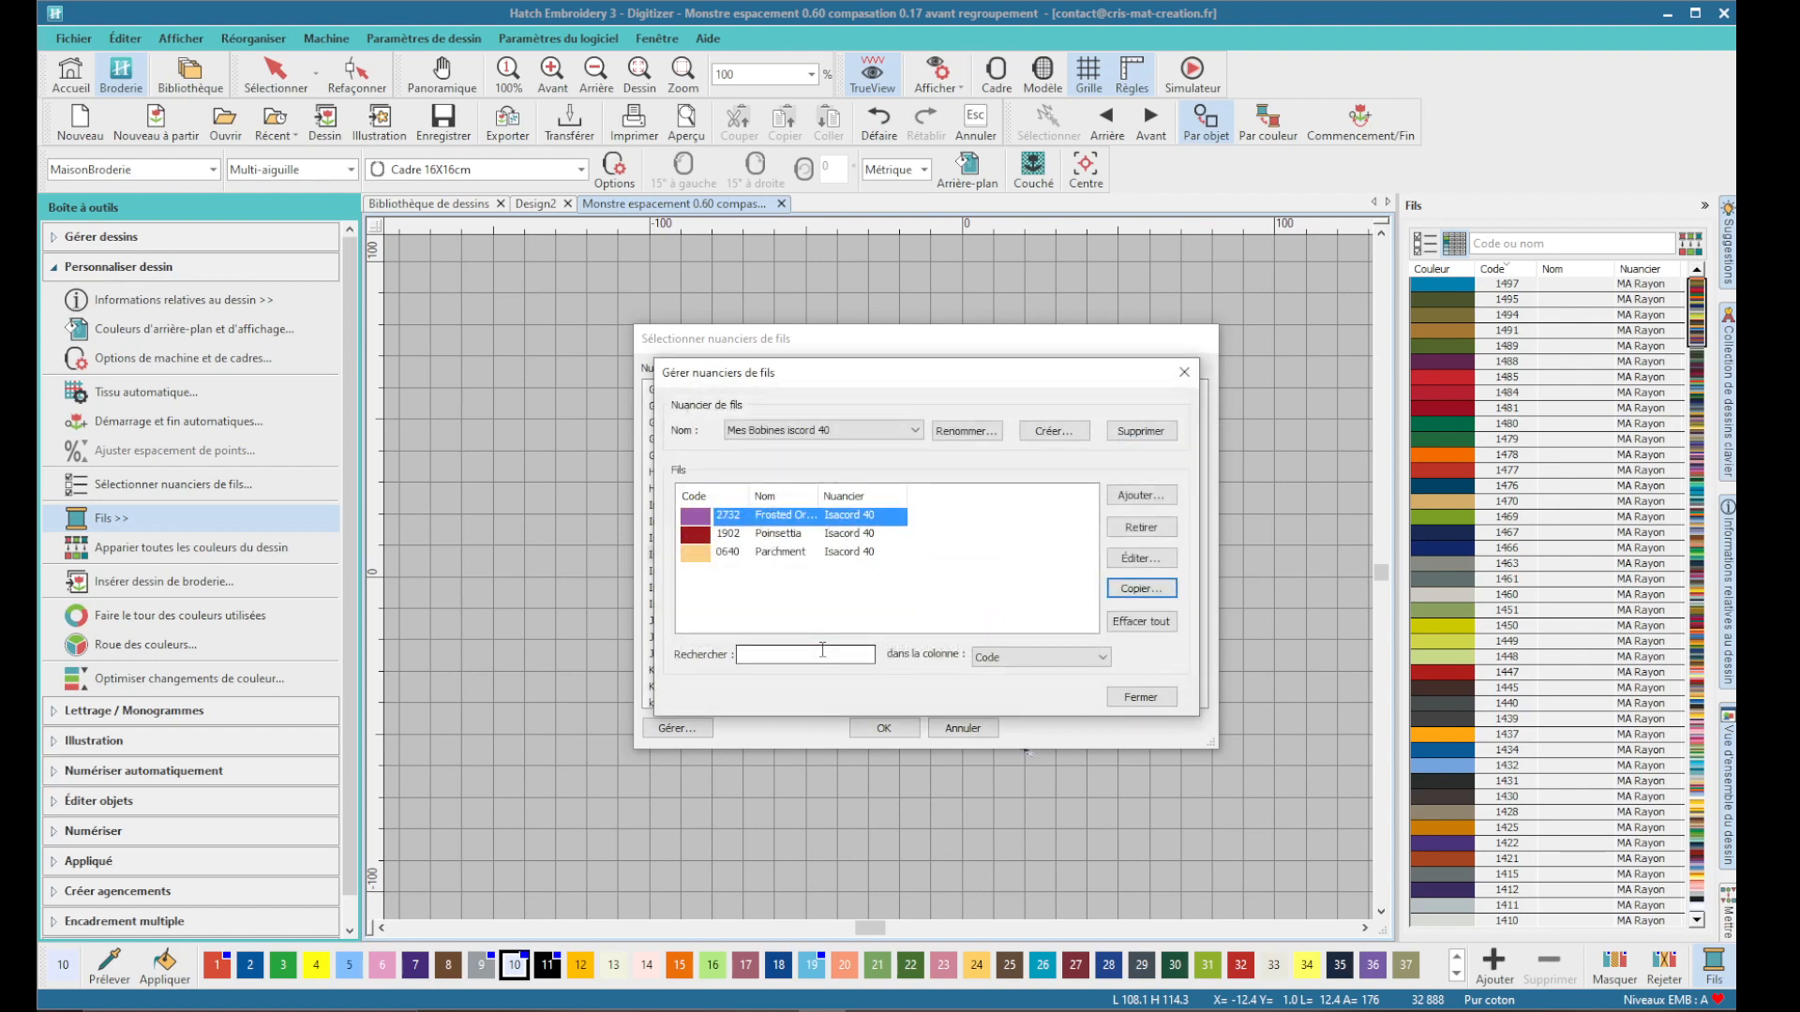
# - Copy thread 1703 from the Isacord 40 chart into the custom chart
pyautogui.click(1141, 587)
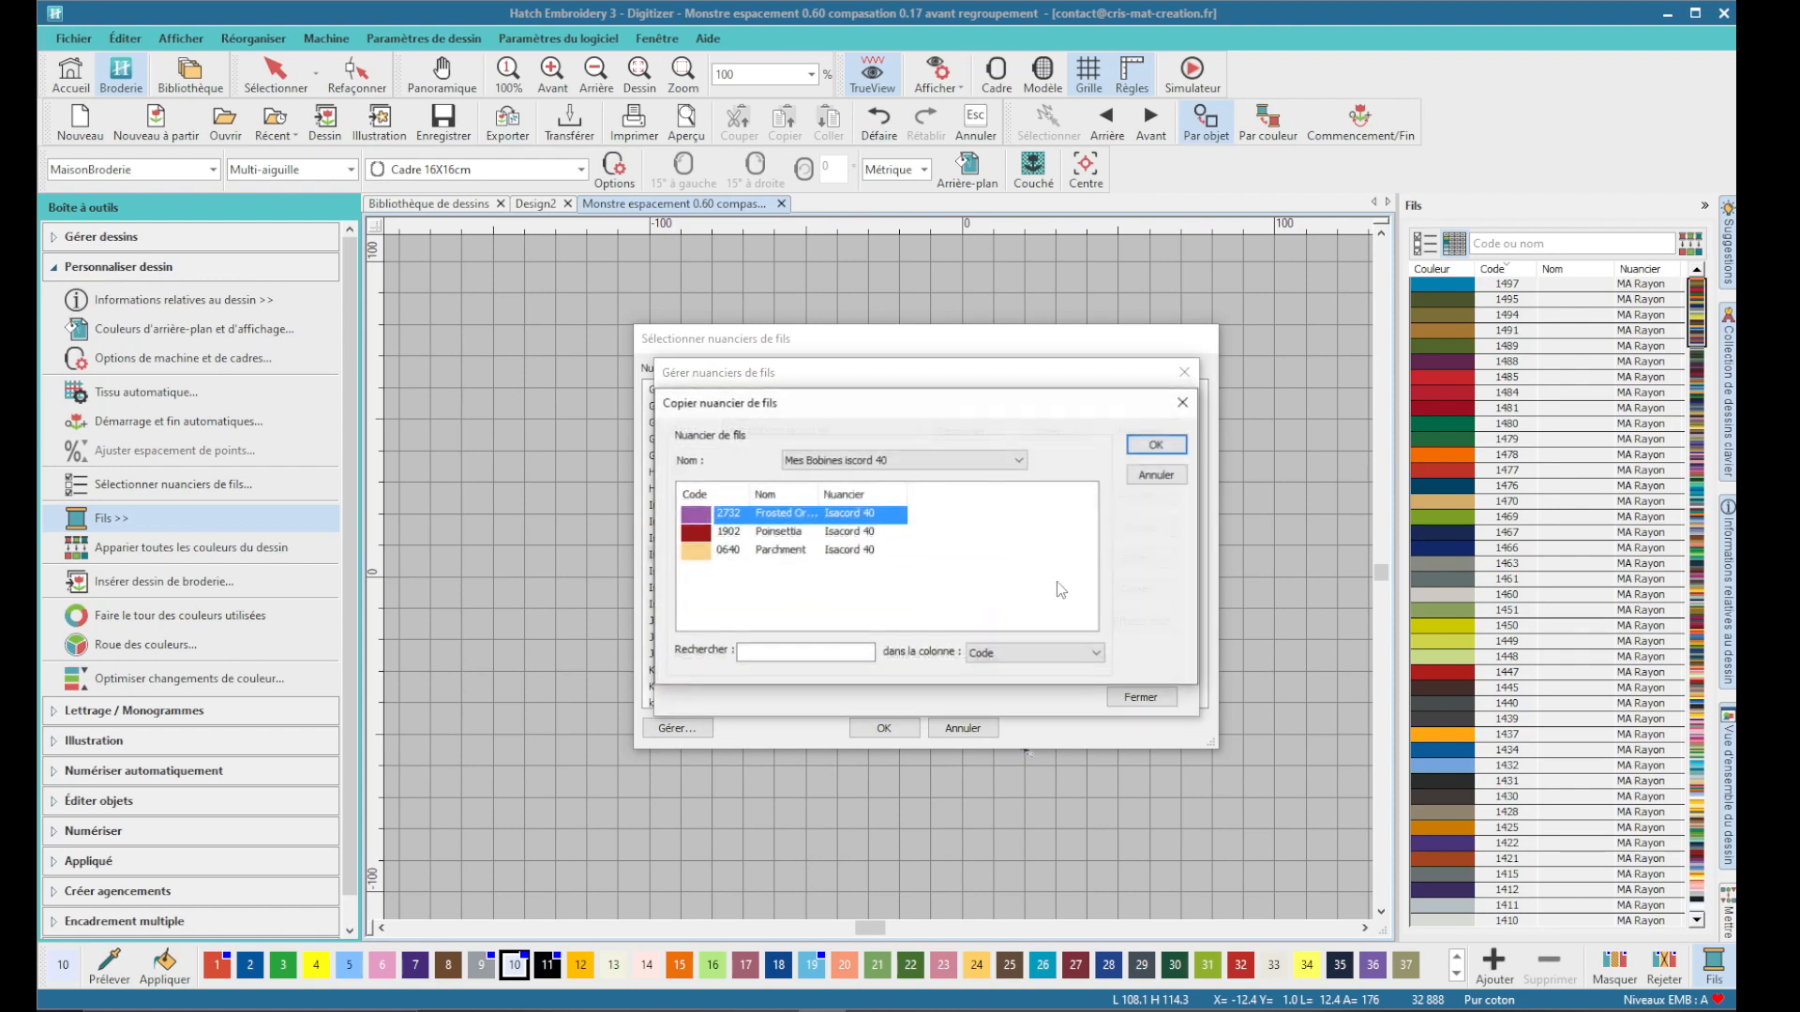
pyautogui.click(890, 460)
pyautogui.scroll(5, 825, 581)
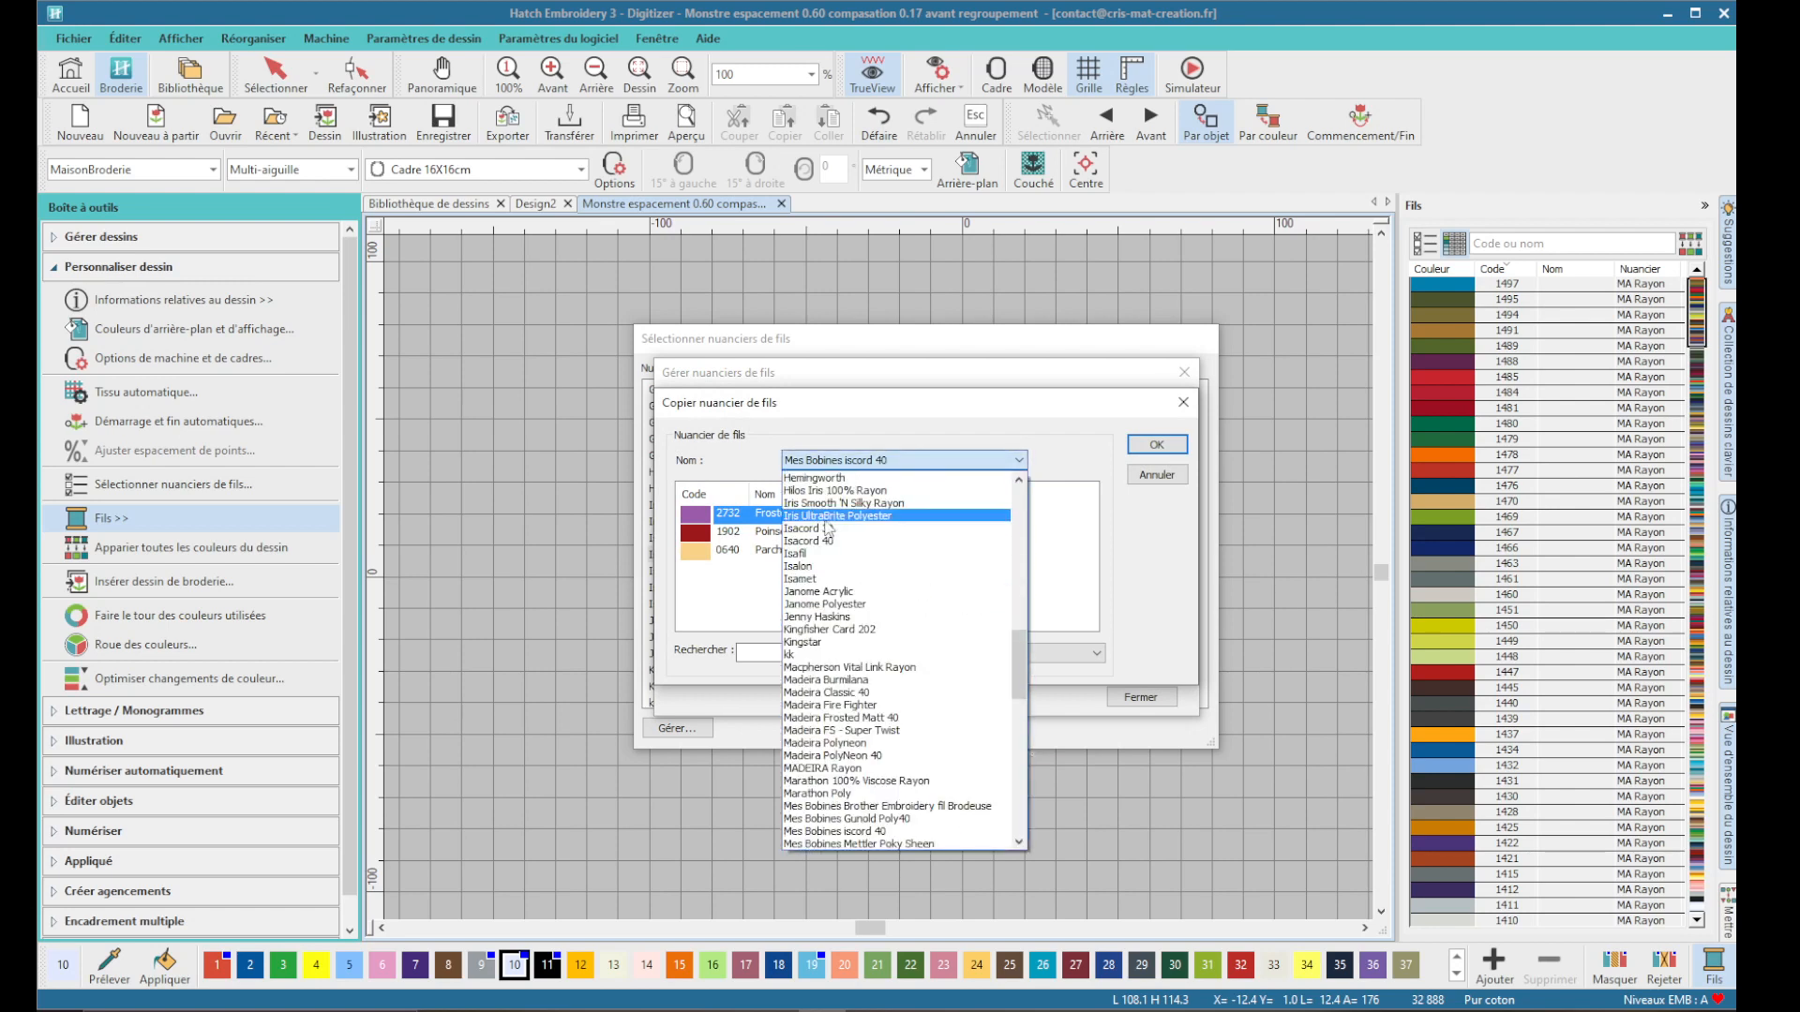
pyautogui.click(811, 542)
pyautogui.click(837, 656)
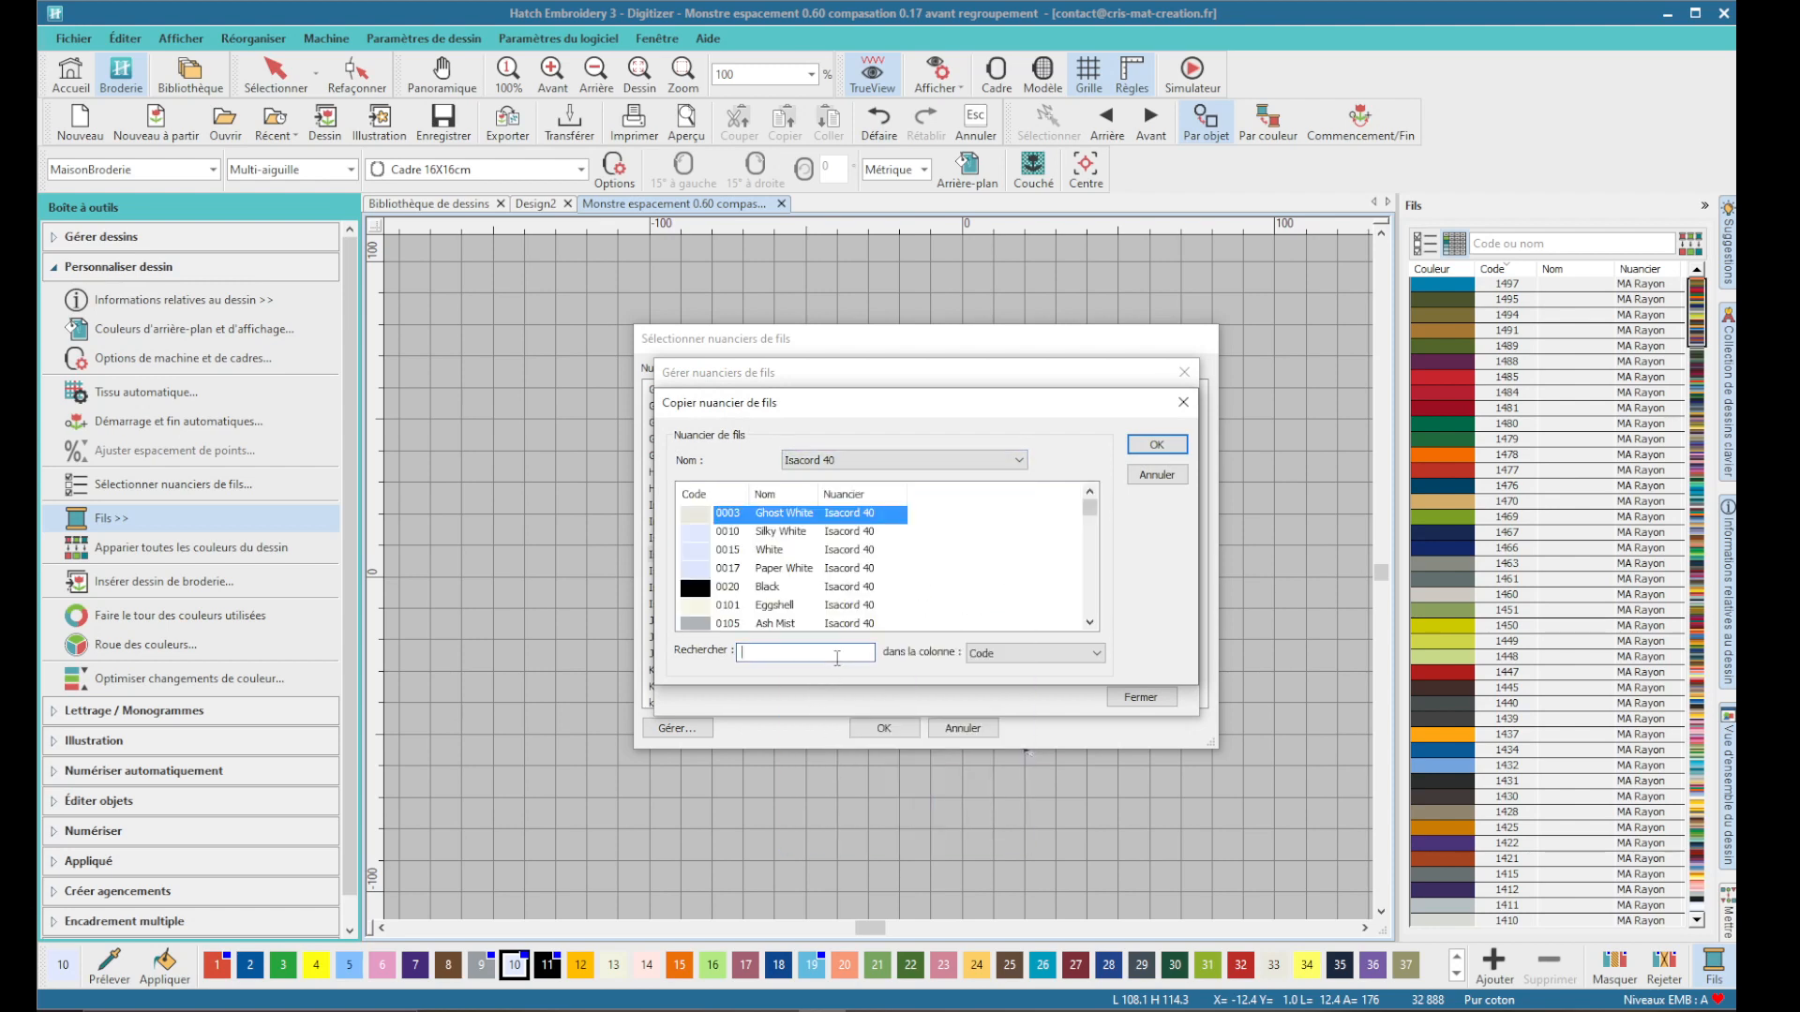
pyautogui.write('17')
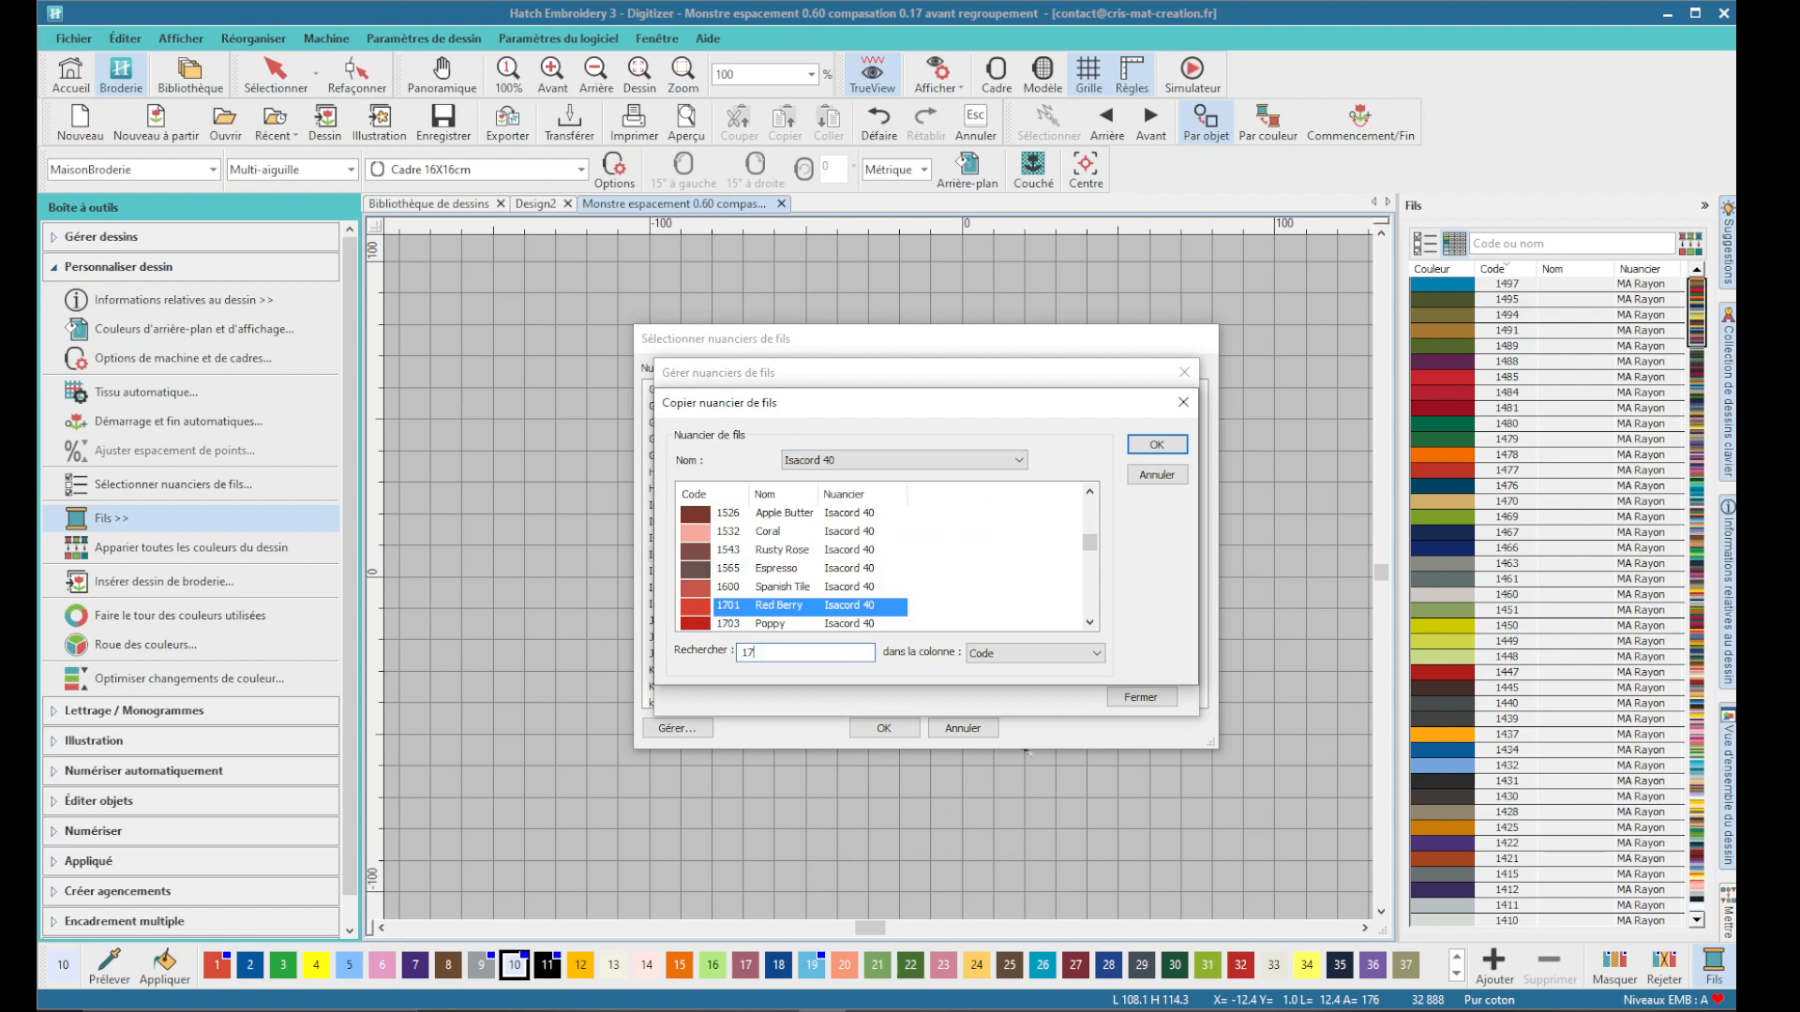
pyautogui.write('03')
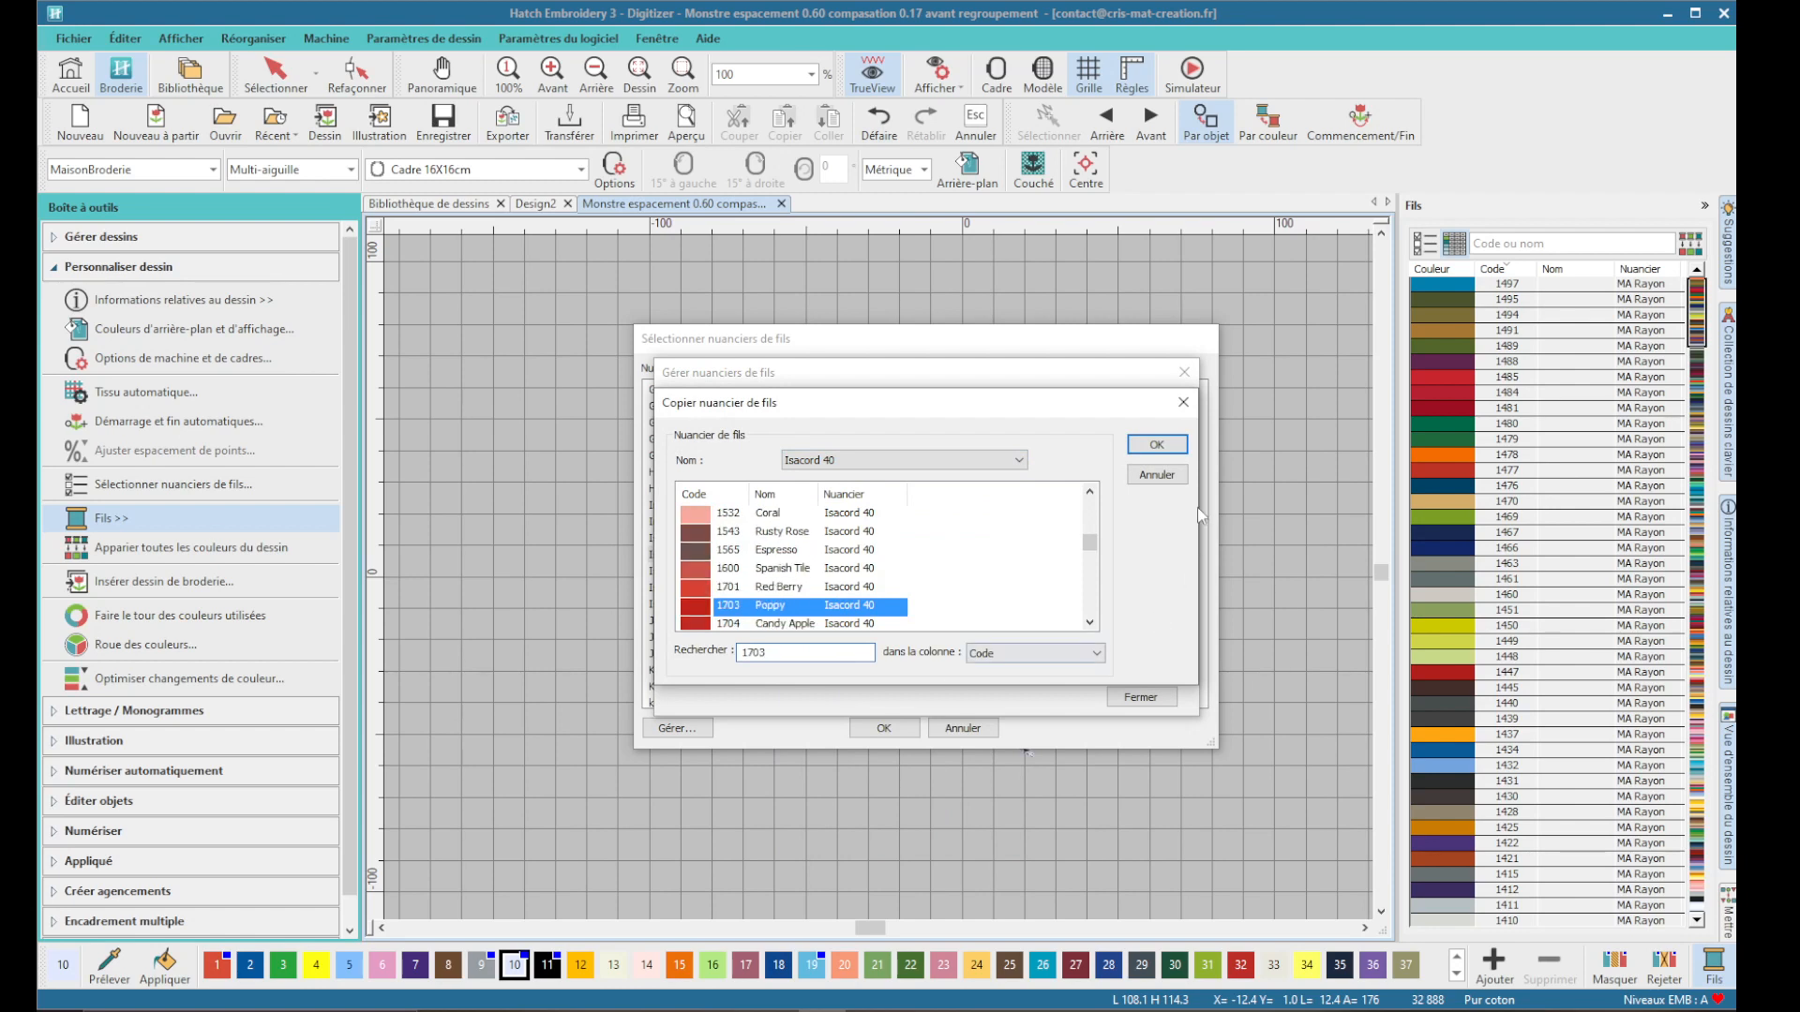
pyautogui.click(1153, 446)
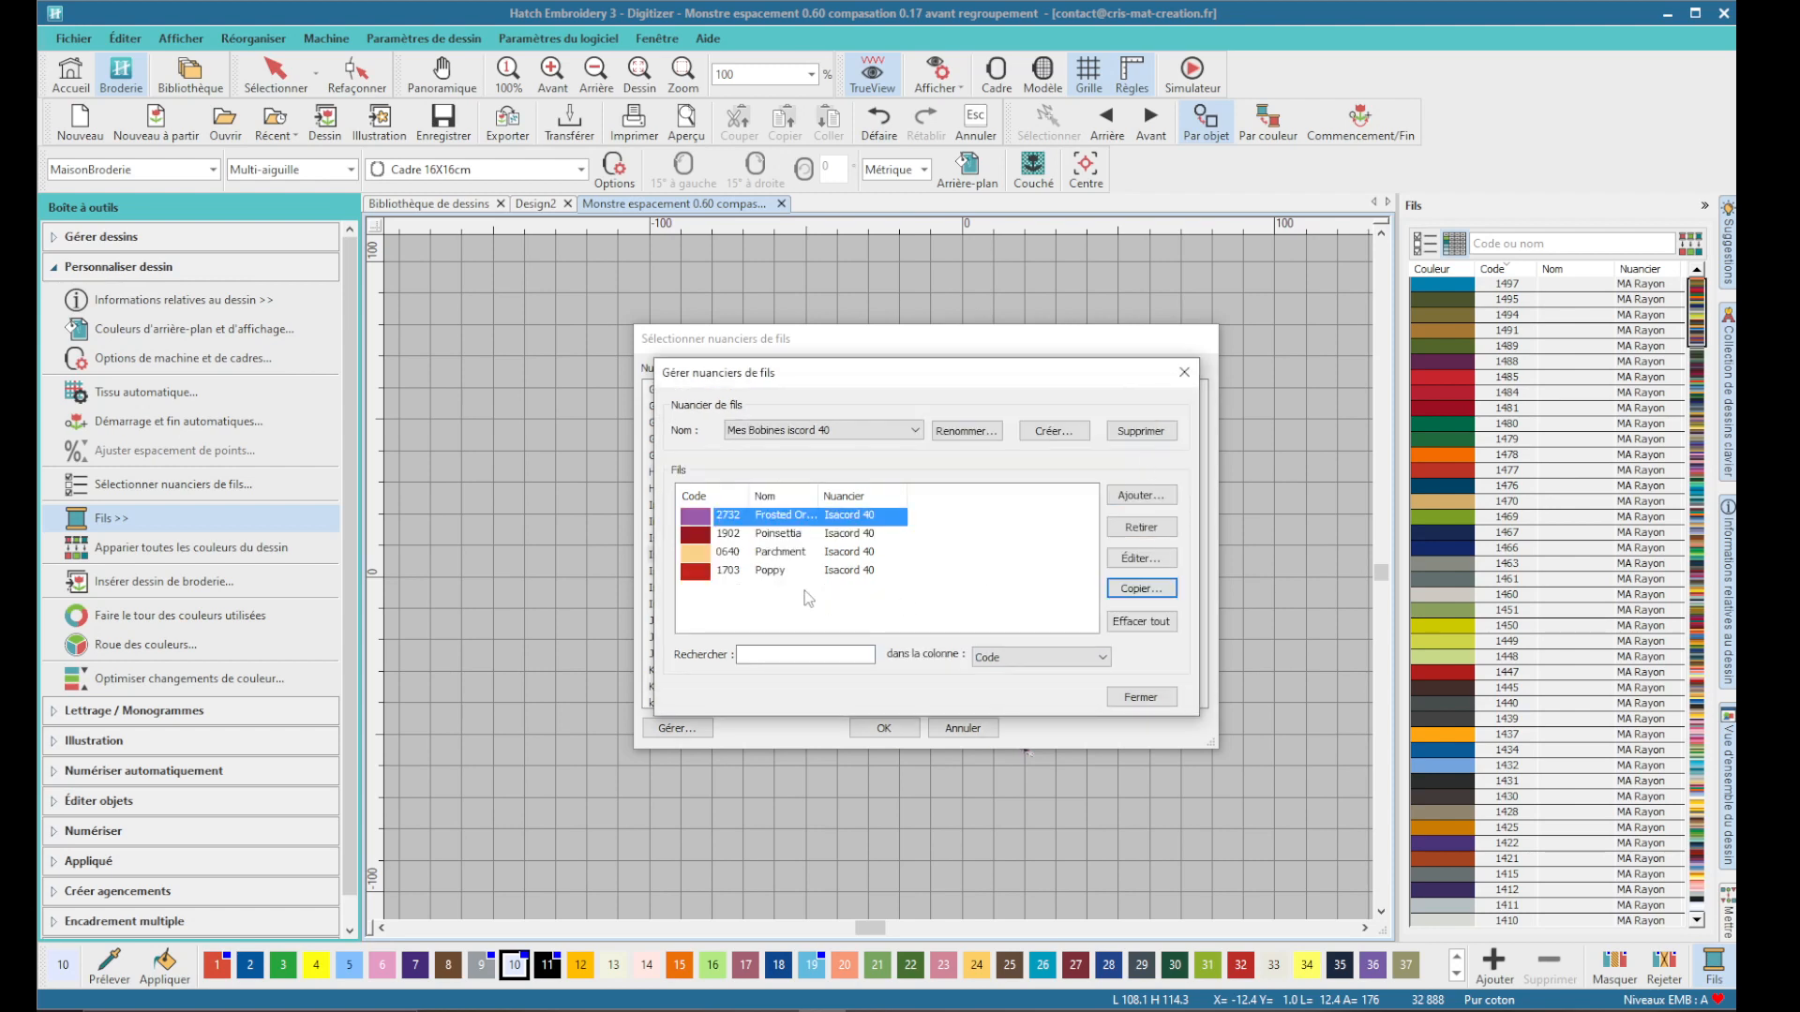
# - Copy thread 5833 from the Isacord 40 chart into Mes Bobines iscord 40
pyautogui.press('Return')
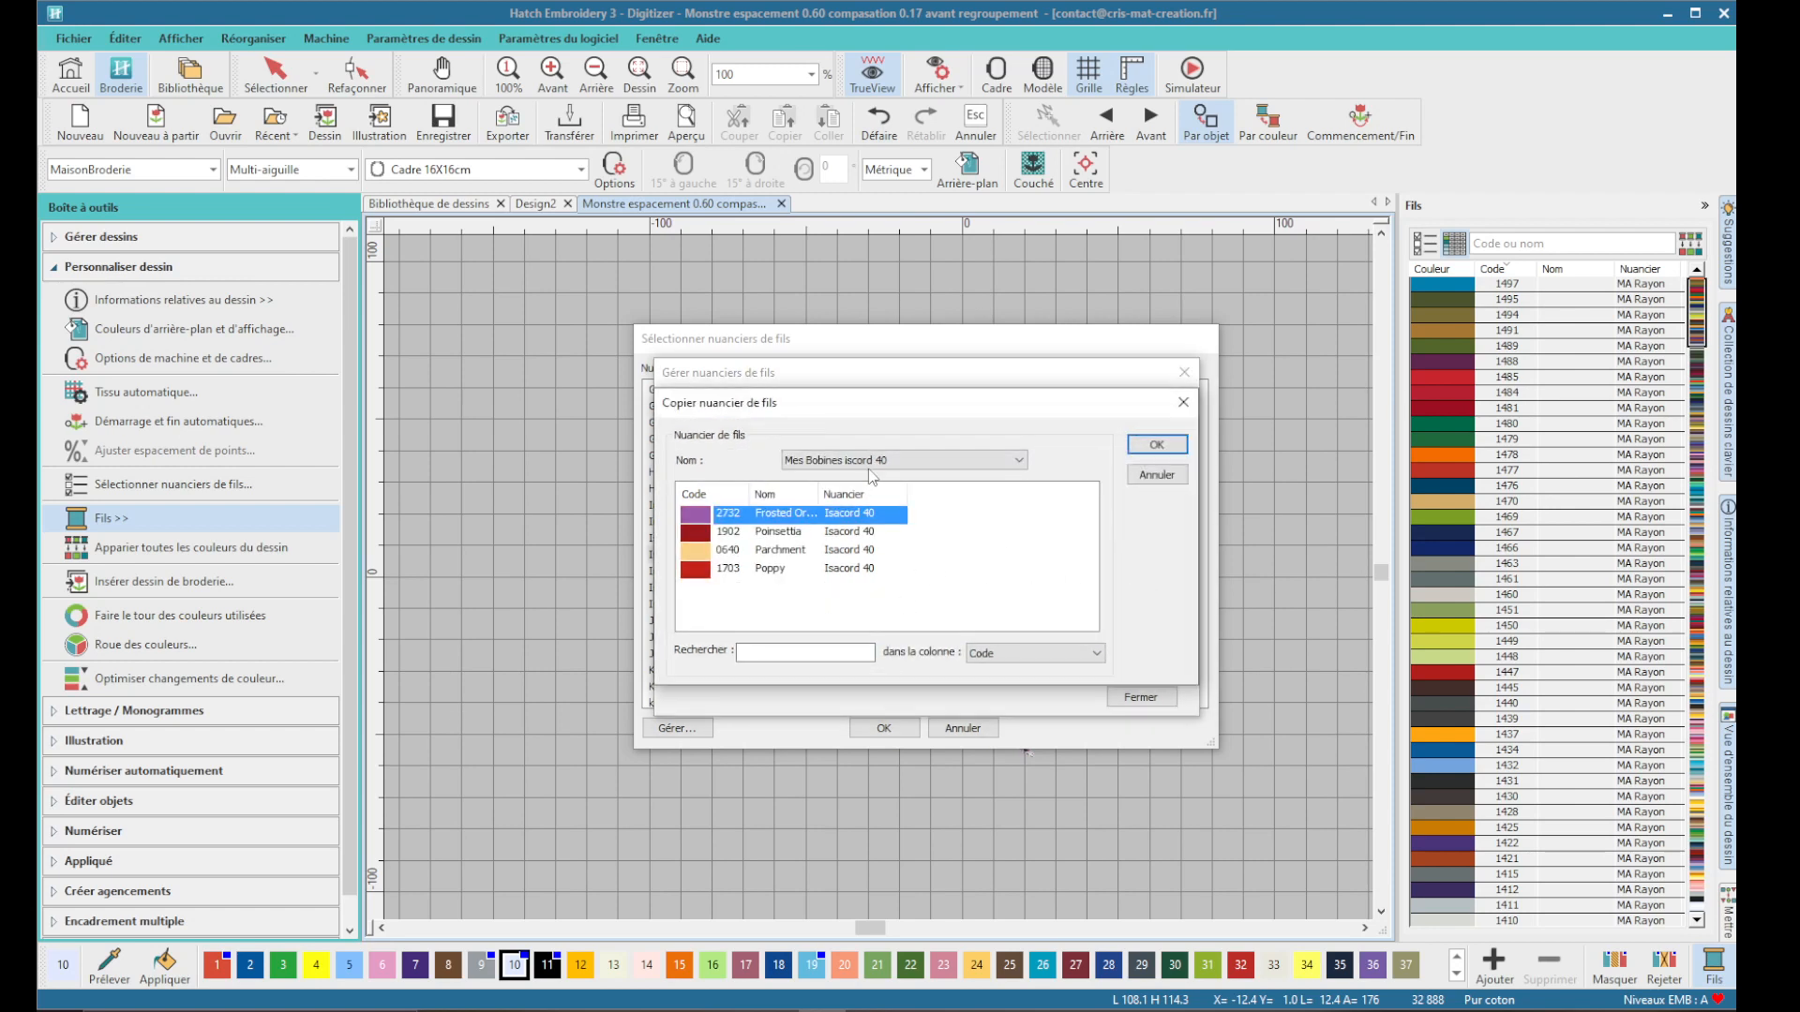
pyautogui.click(825, 460)
pyautogui.scroll(5, 817, 560)
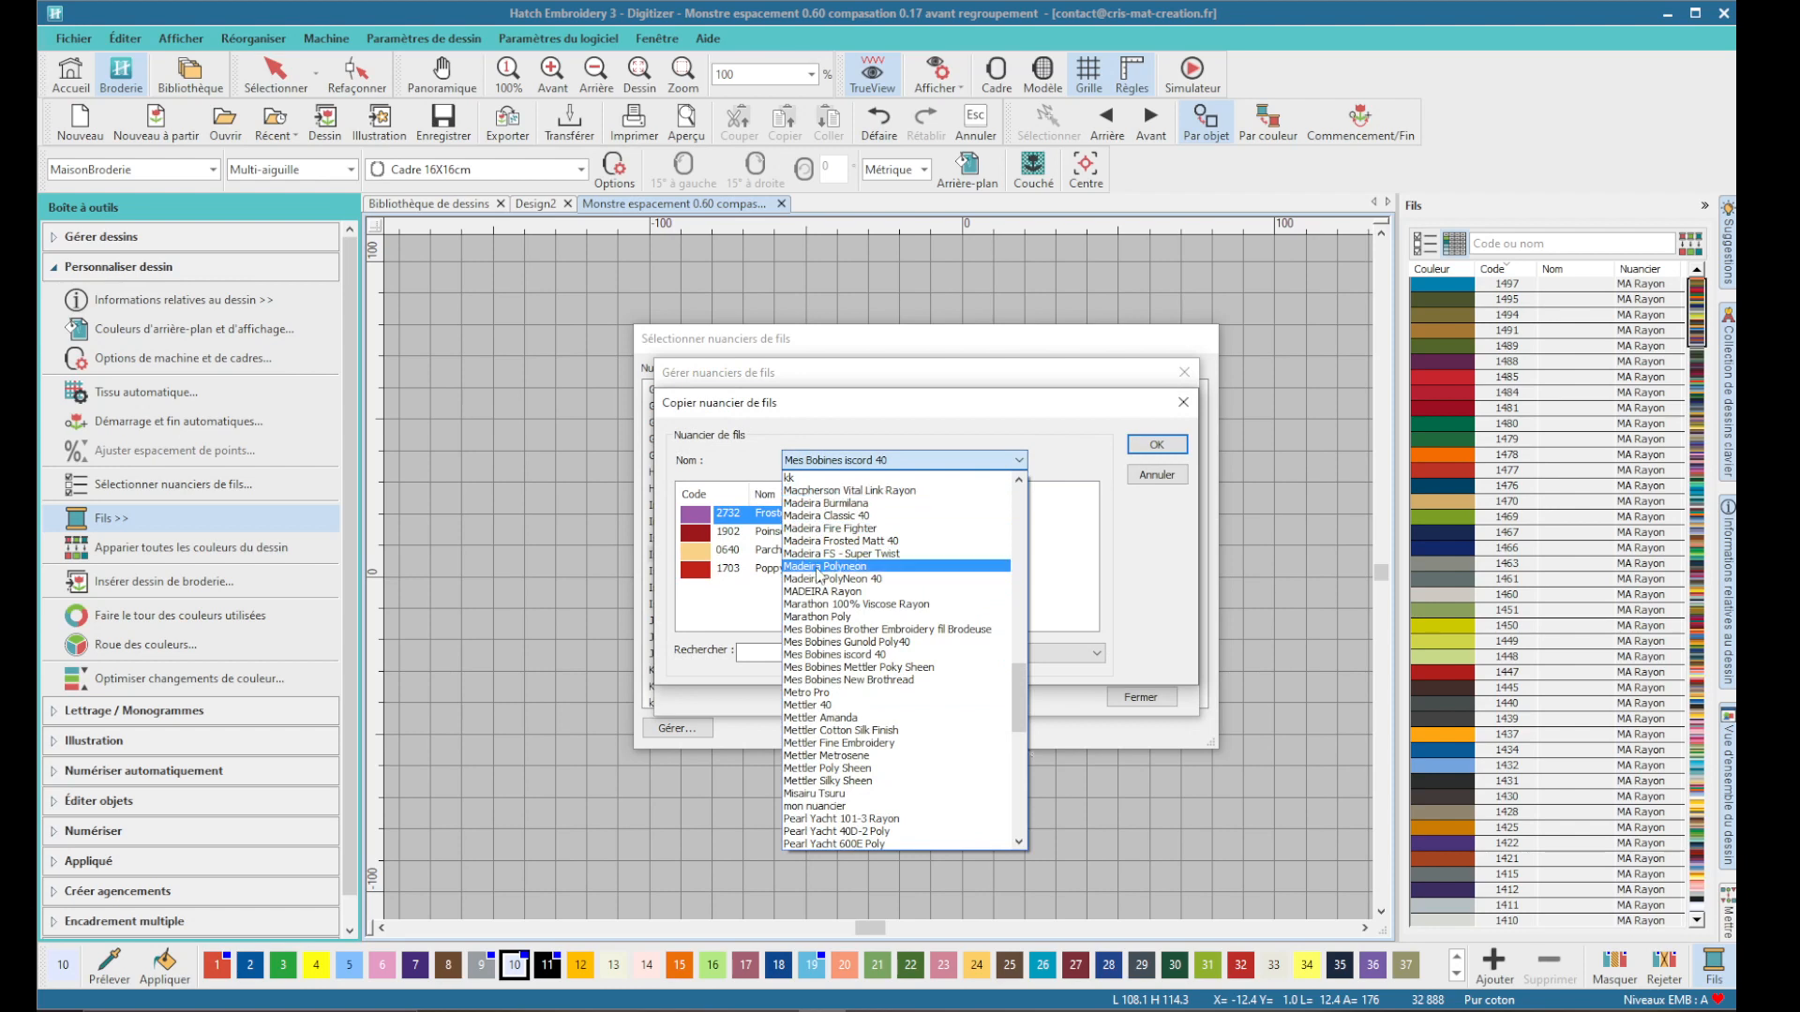
pyautogui.scroll(4, 817, 559)
pyautogui.scroll(2, 817, 565)
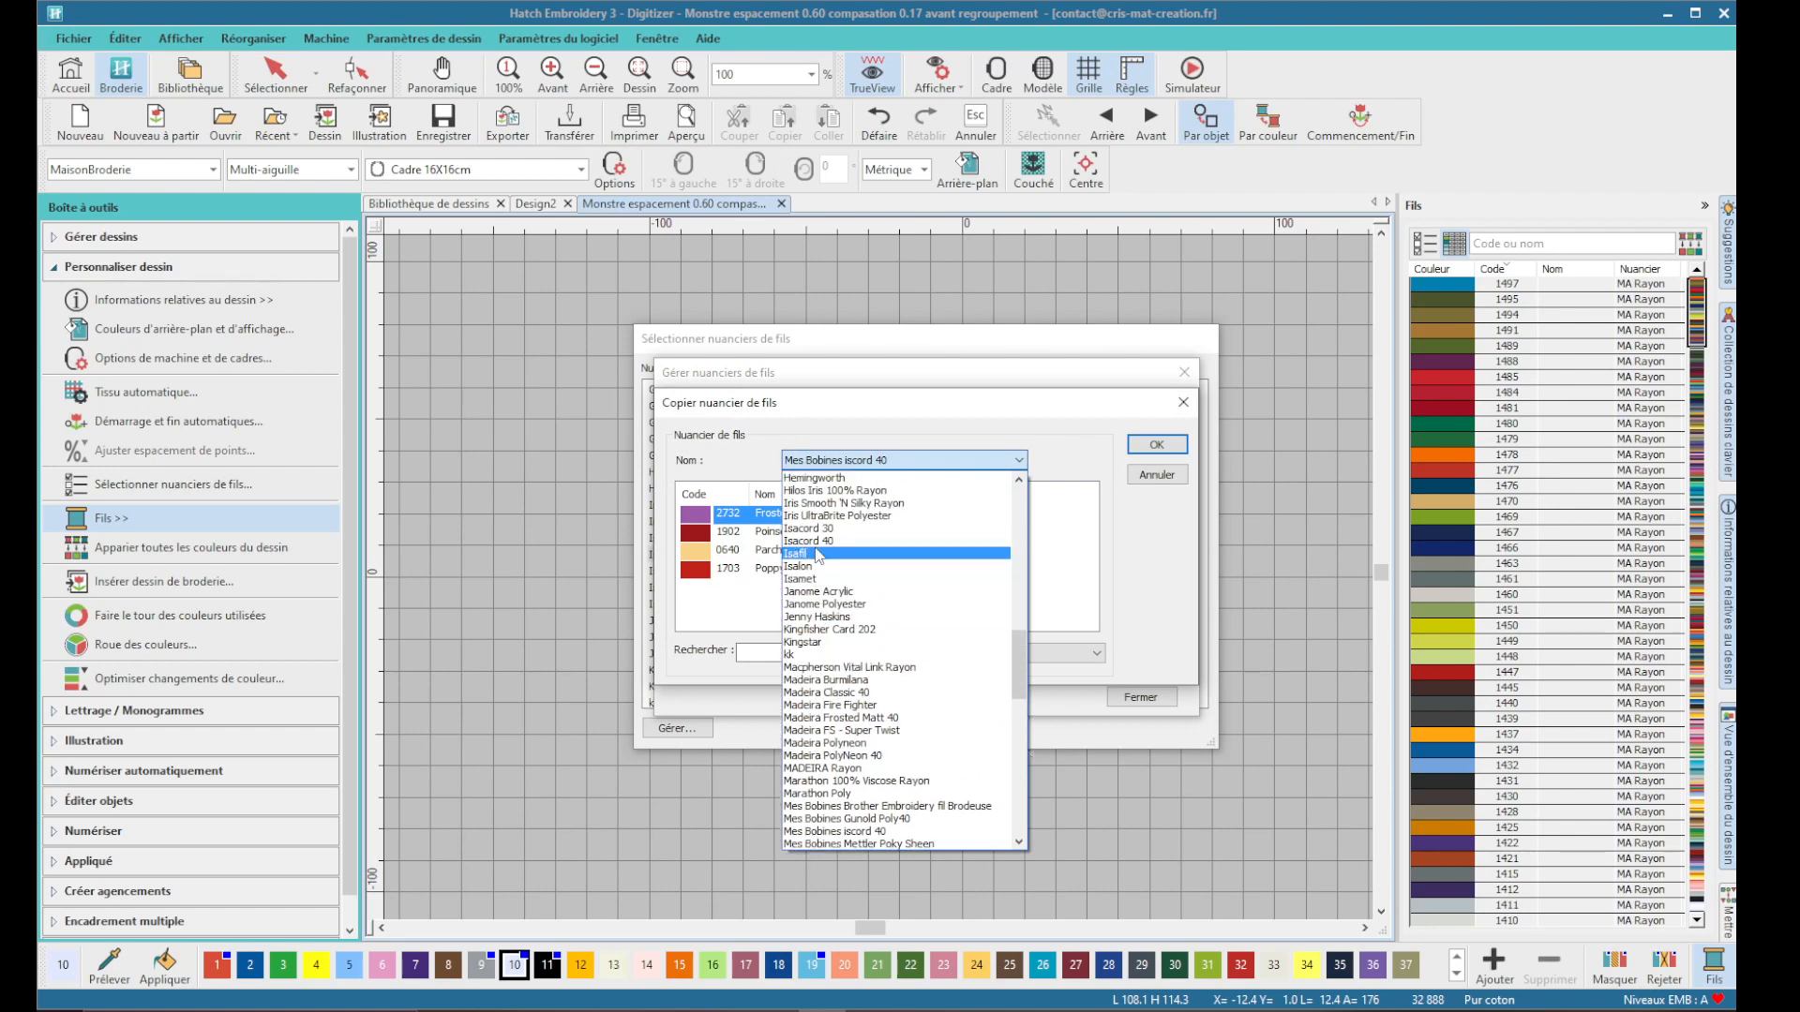
pyautogui.click(815, 542)
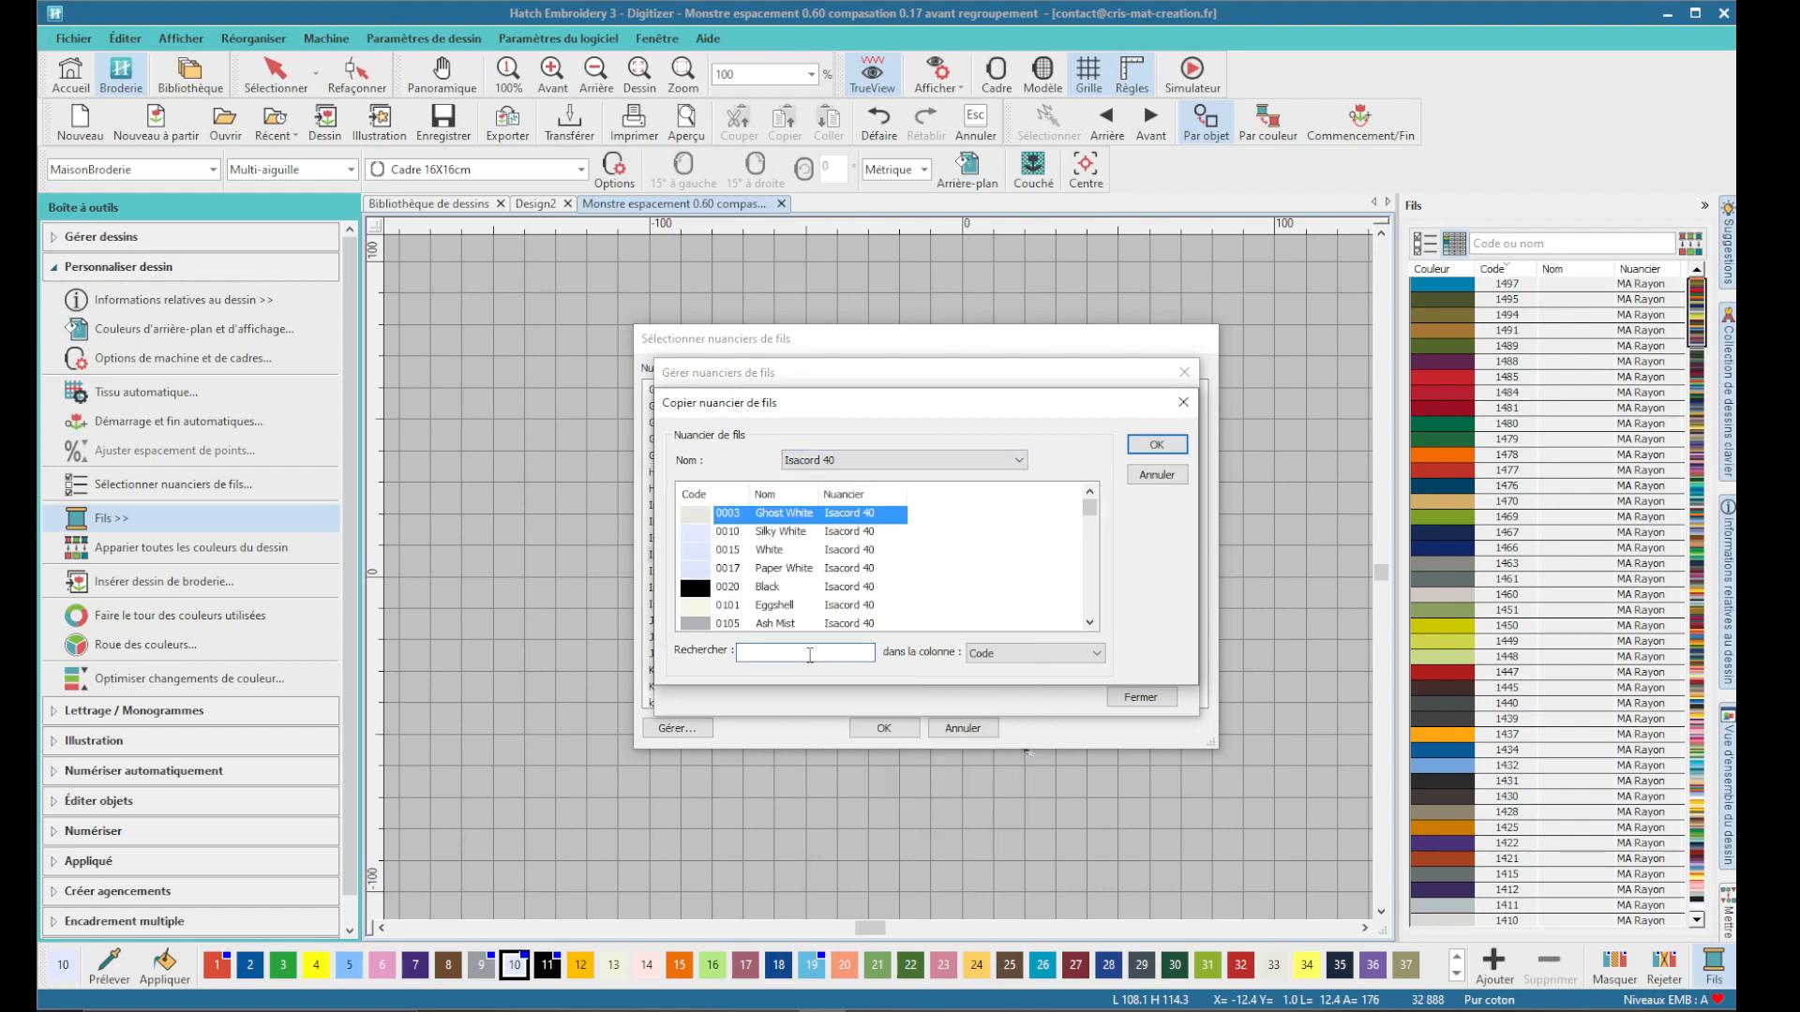
pyautogui.write('5833')
pyautogui.press('Return')
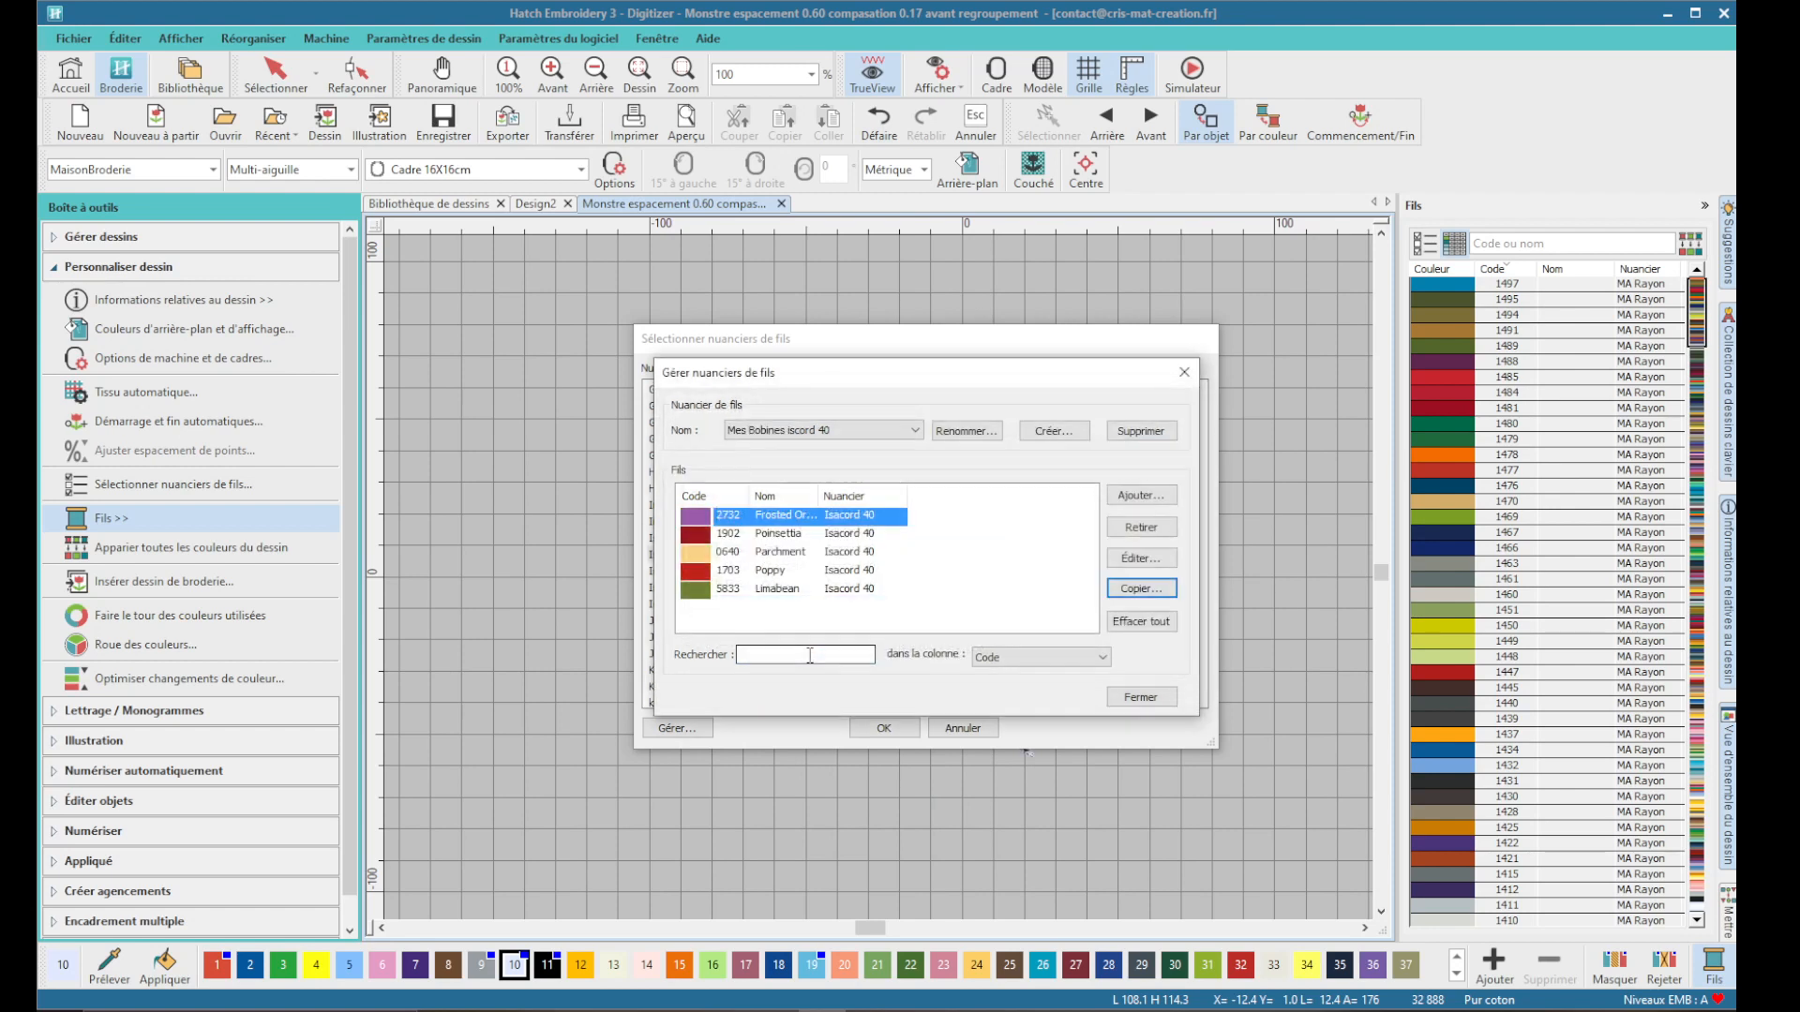
# - Copy thread 3630 from the Isacord 40 chart into Mes Bobines iscord 40
pyautogui.click(1141, 587)
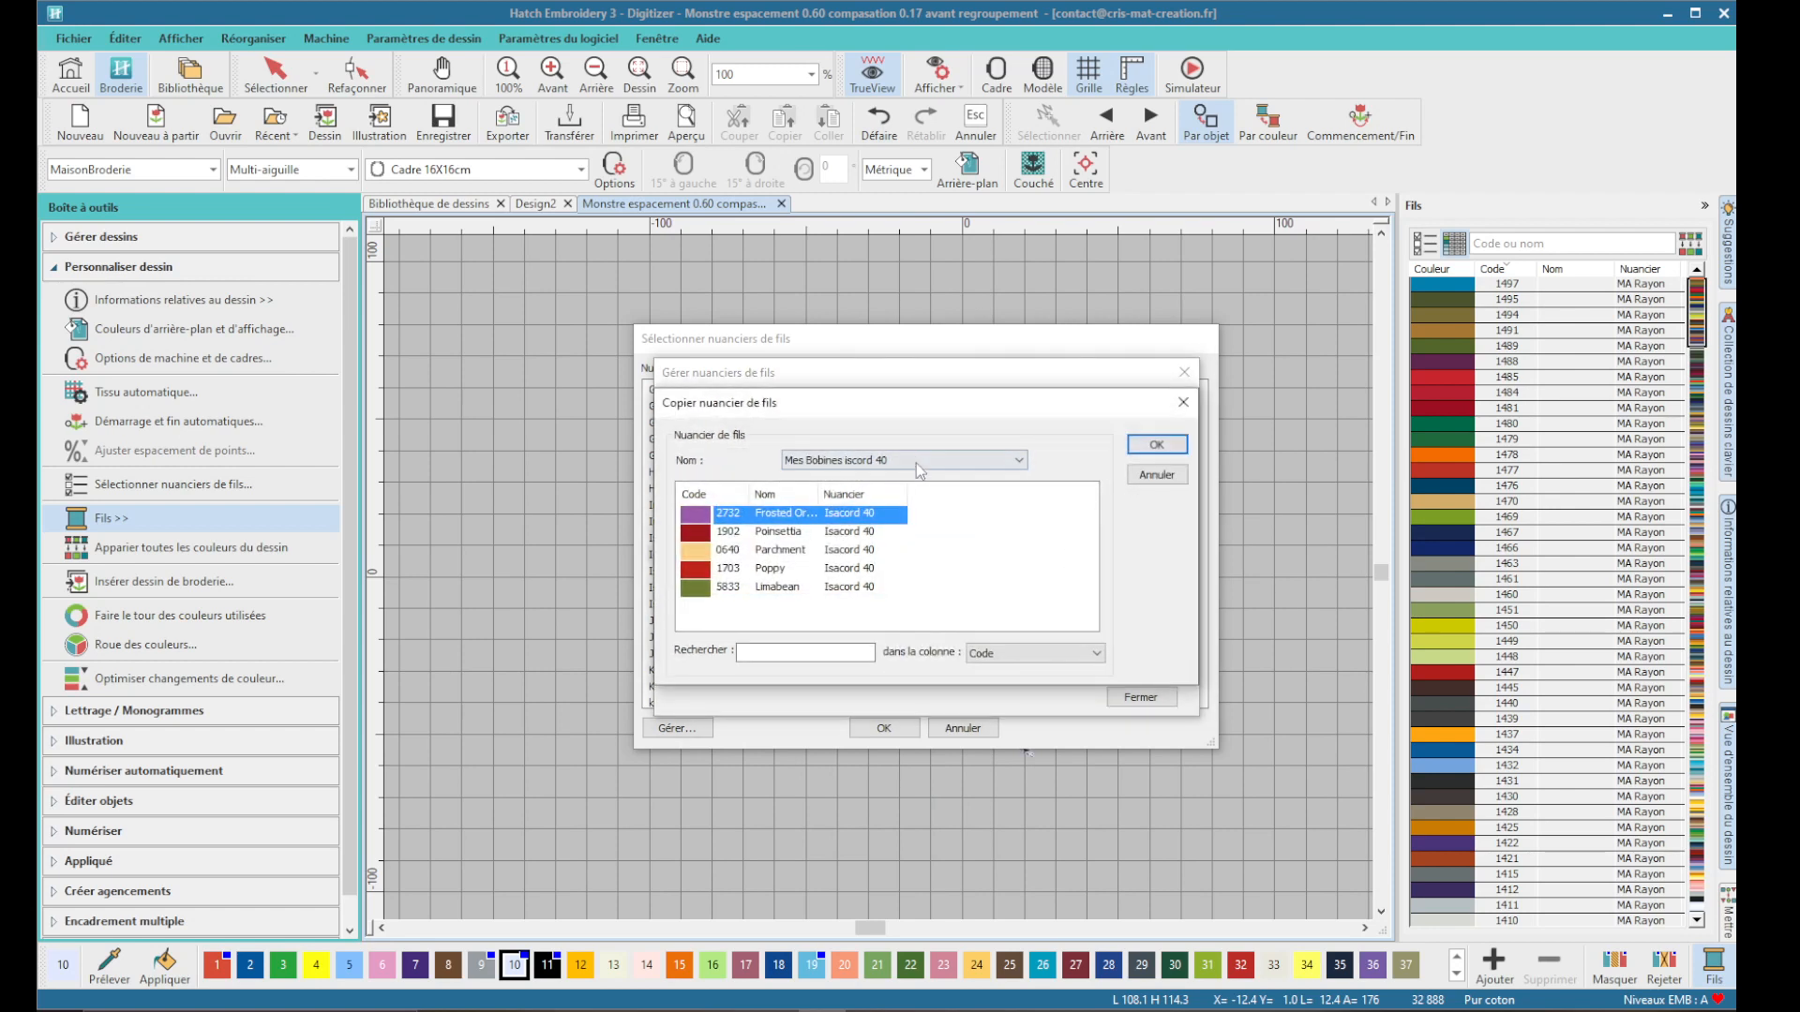
pyautogui.click(926, 461)
pyautogui.scroll(10, 931, 504)
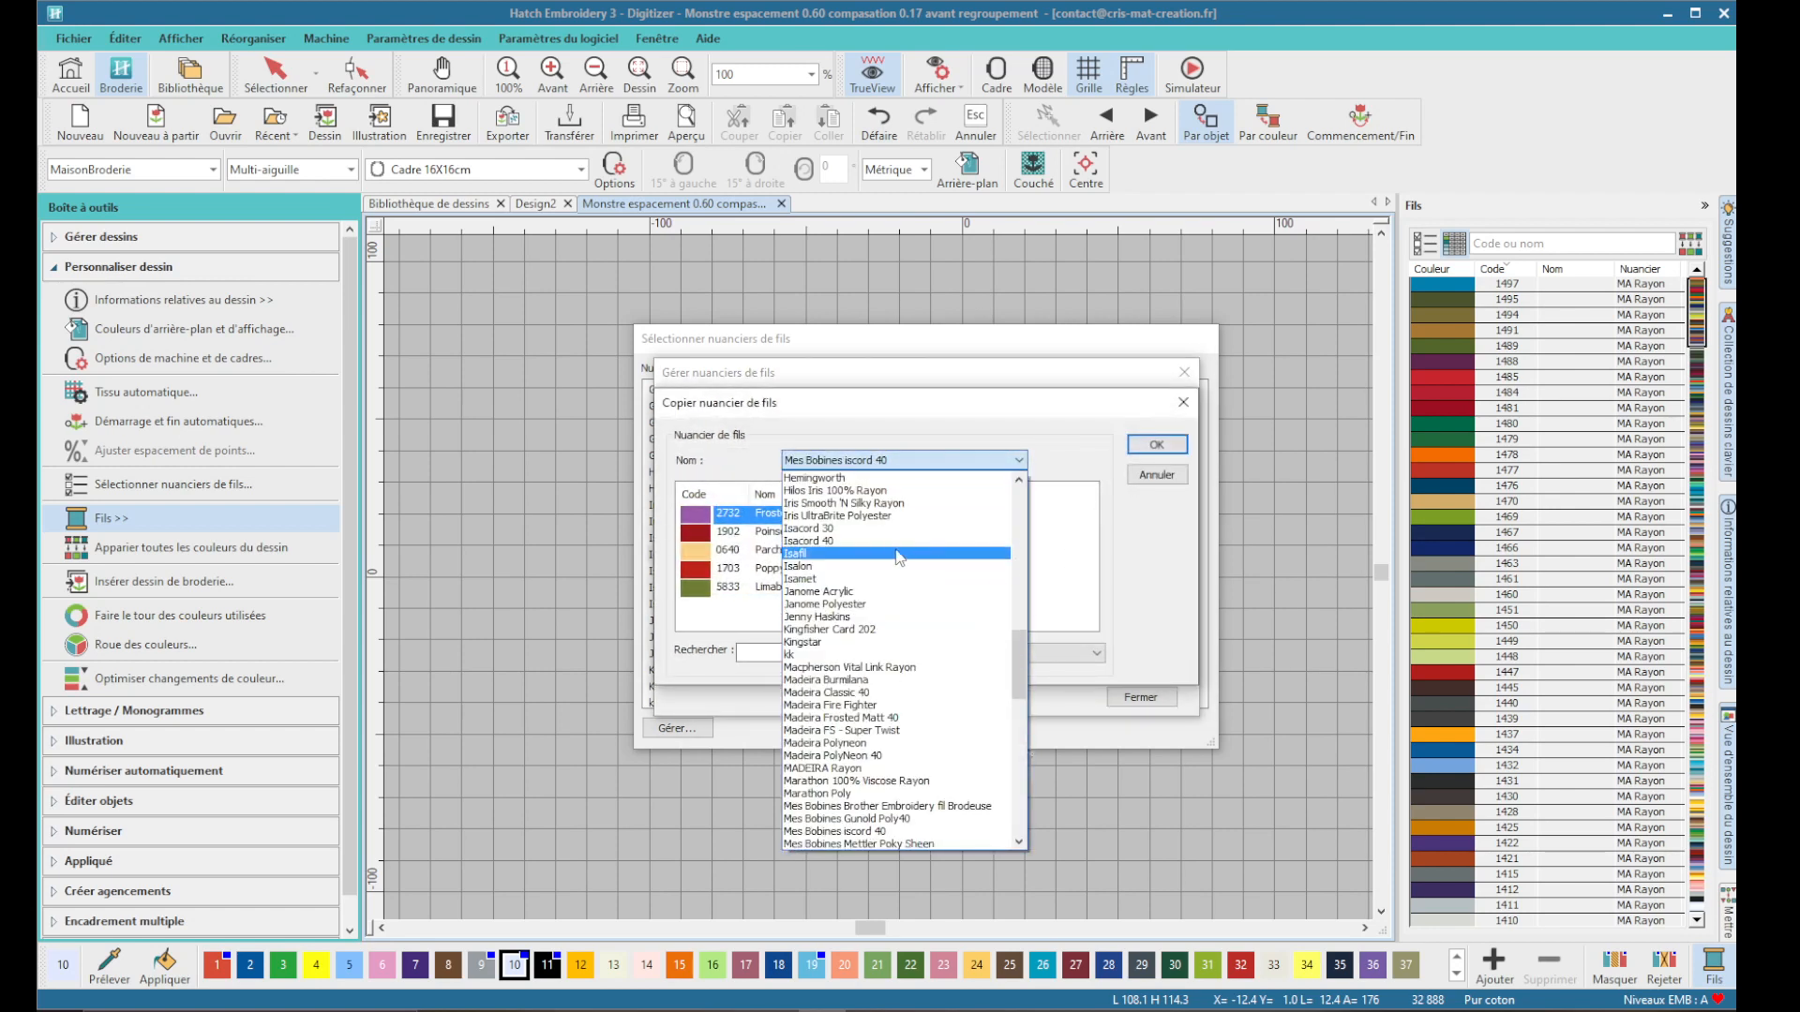
pyautogui.click(822, 542)
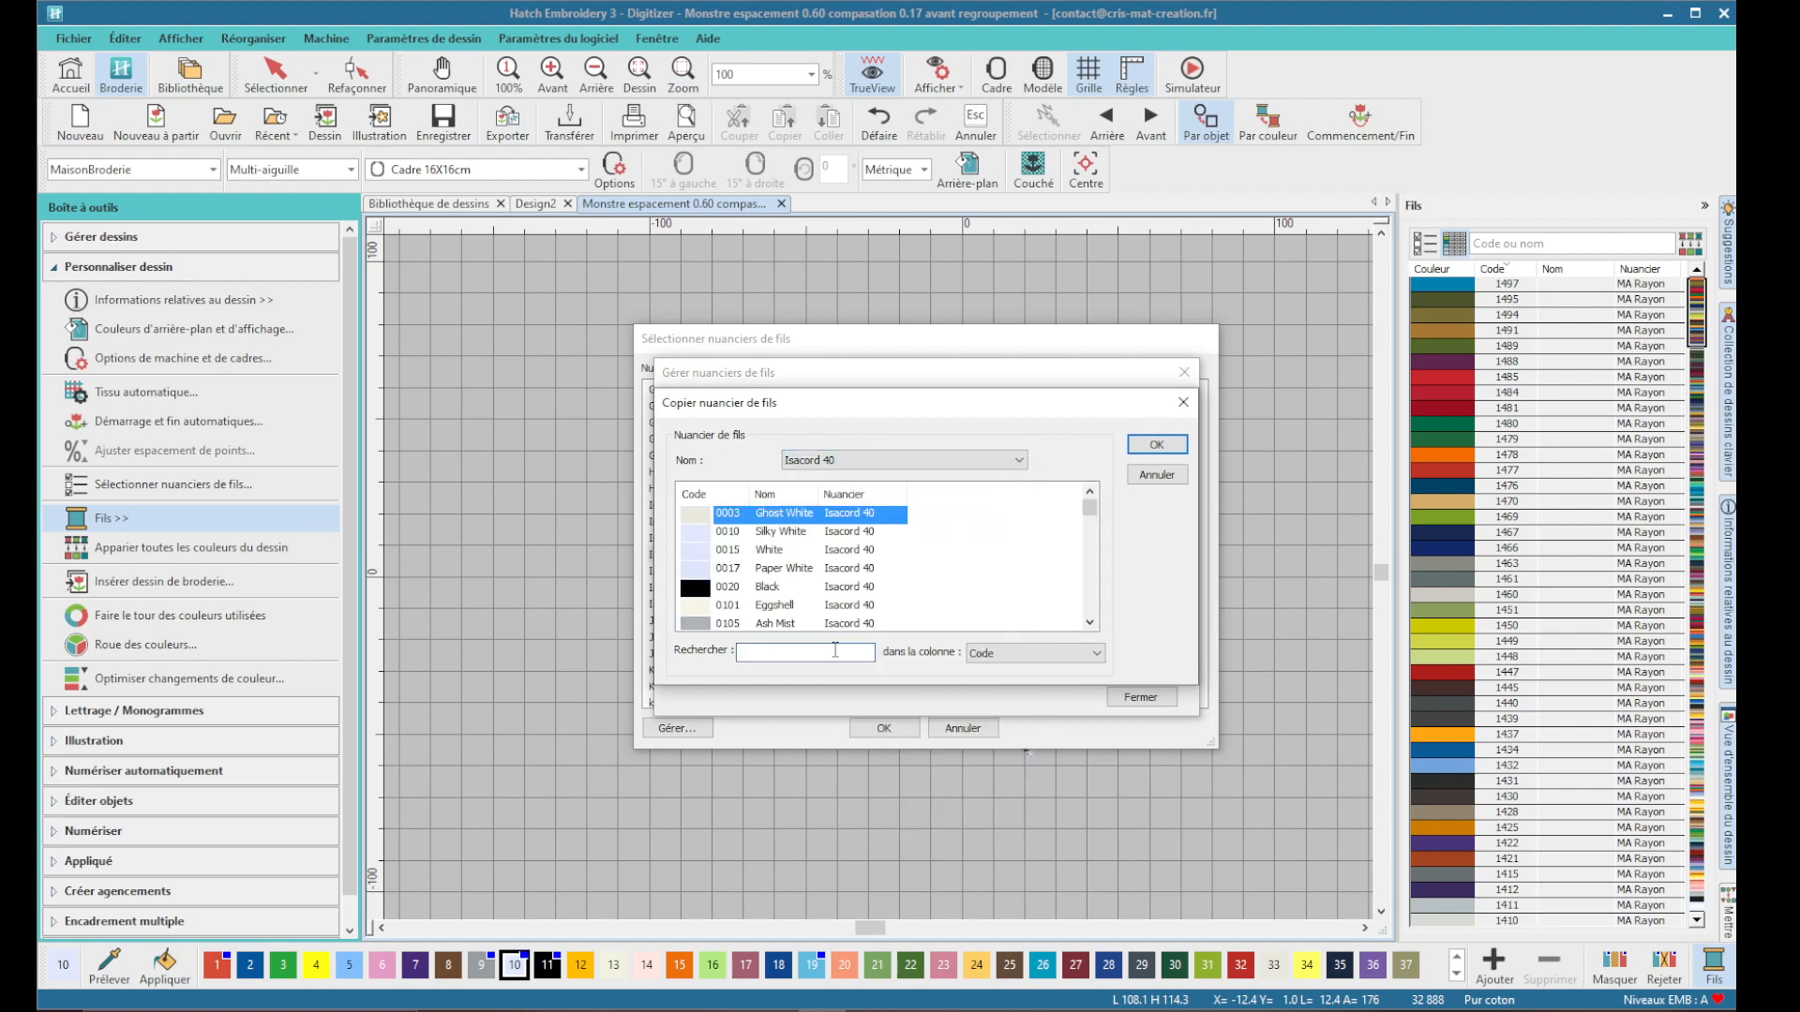
pyautogui.write('36')
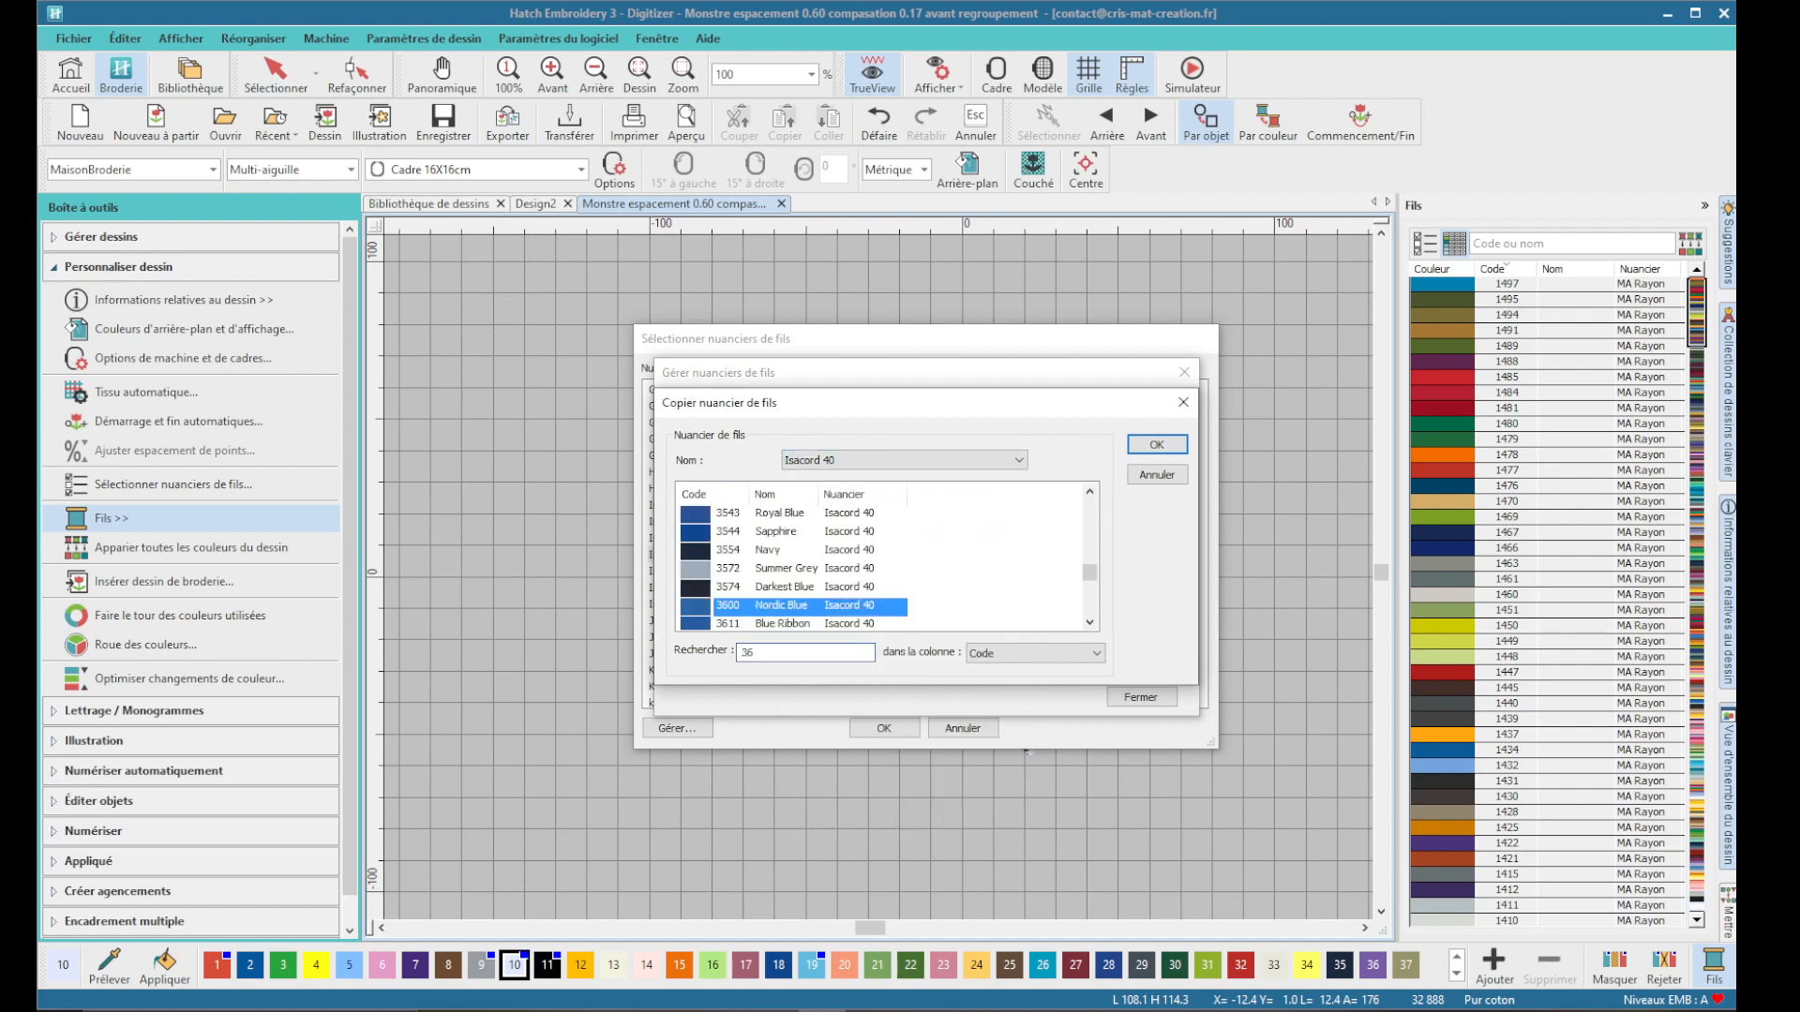
pyautogui.write('30')
pyautogui.press('Return')
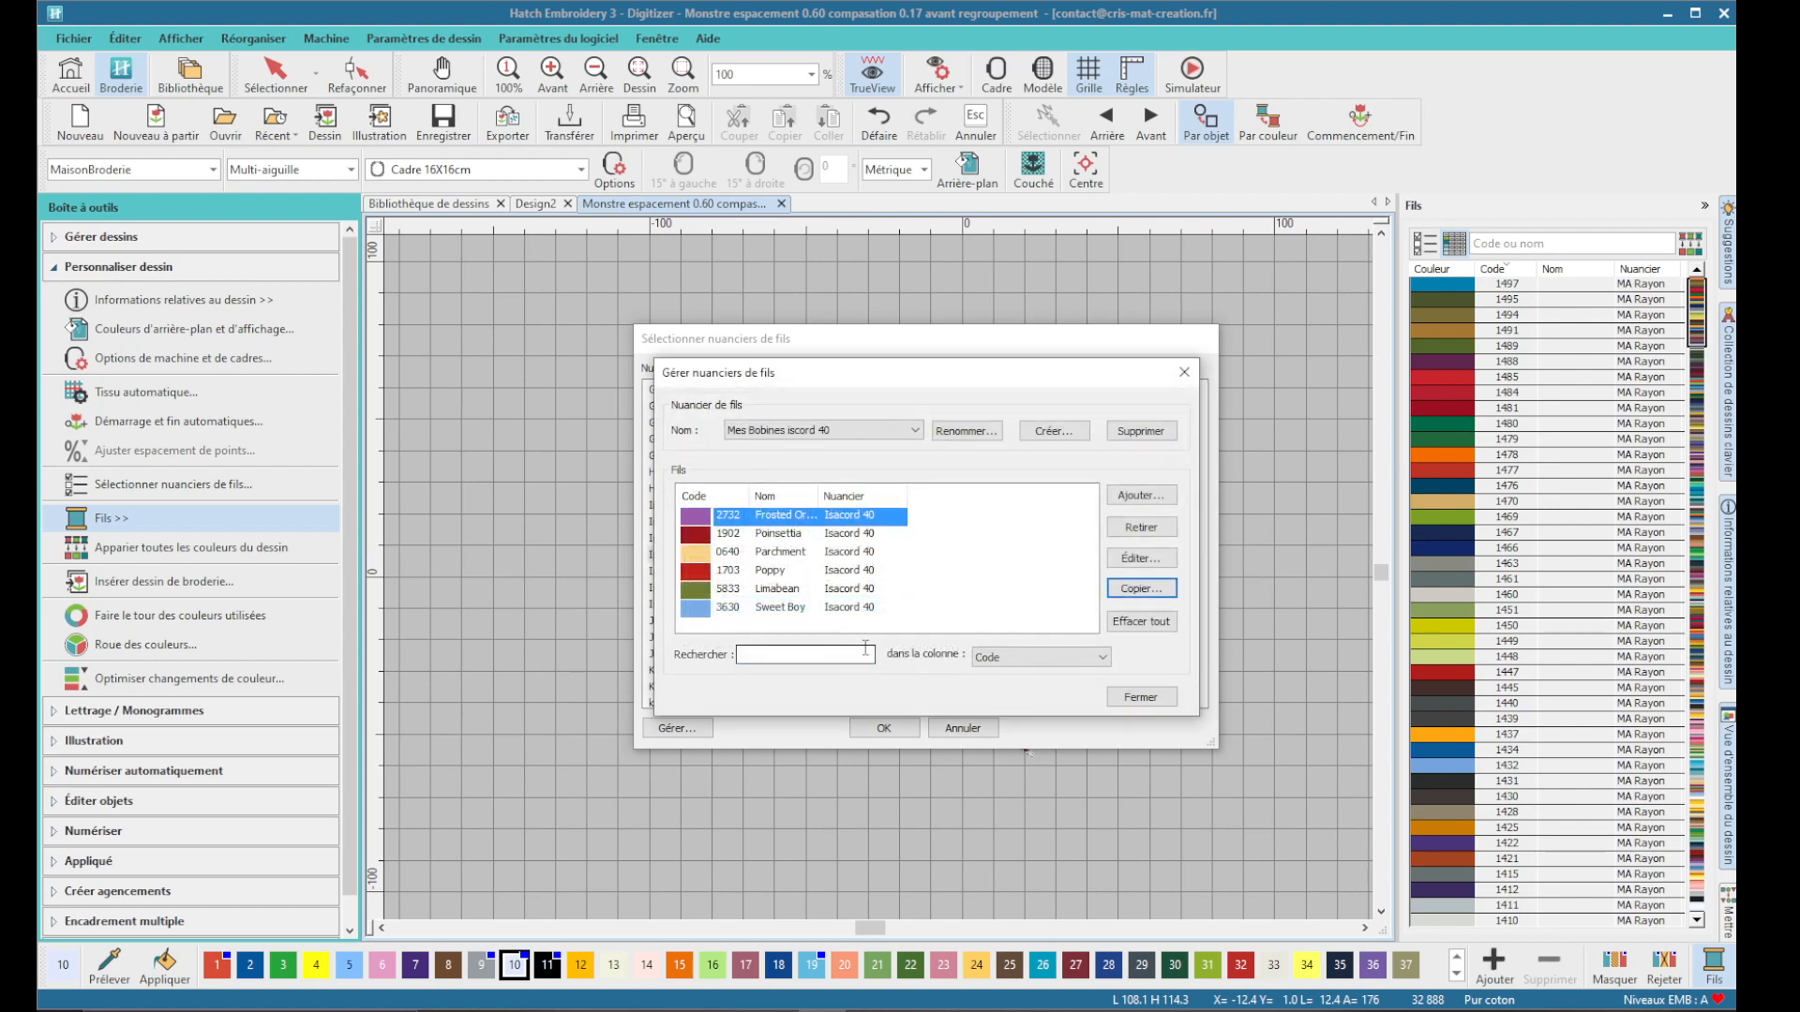
# - Copy thread 0015 from the Isacord 40 chart into Mes Bobines iscord 40
pyautogui.click(1117, 590)
pyautogui.click(1019, 460)
pyautogui.scroll(2, 843, 609)
pyautogui.click(822, 541)
pyautogui.click(823, 653)
pyautogui.write('0015')
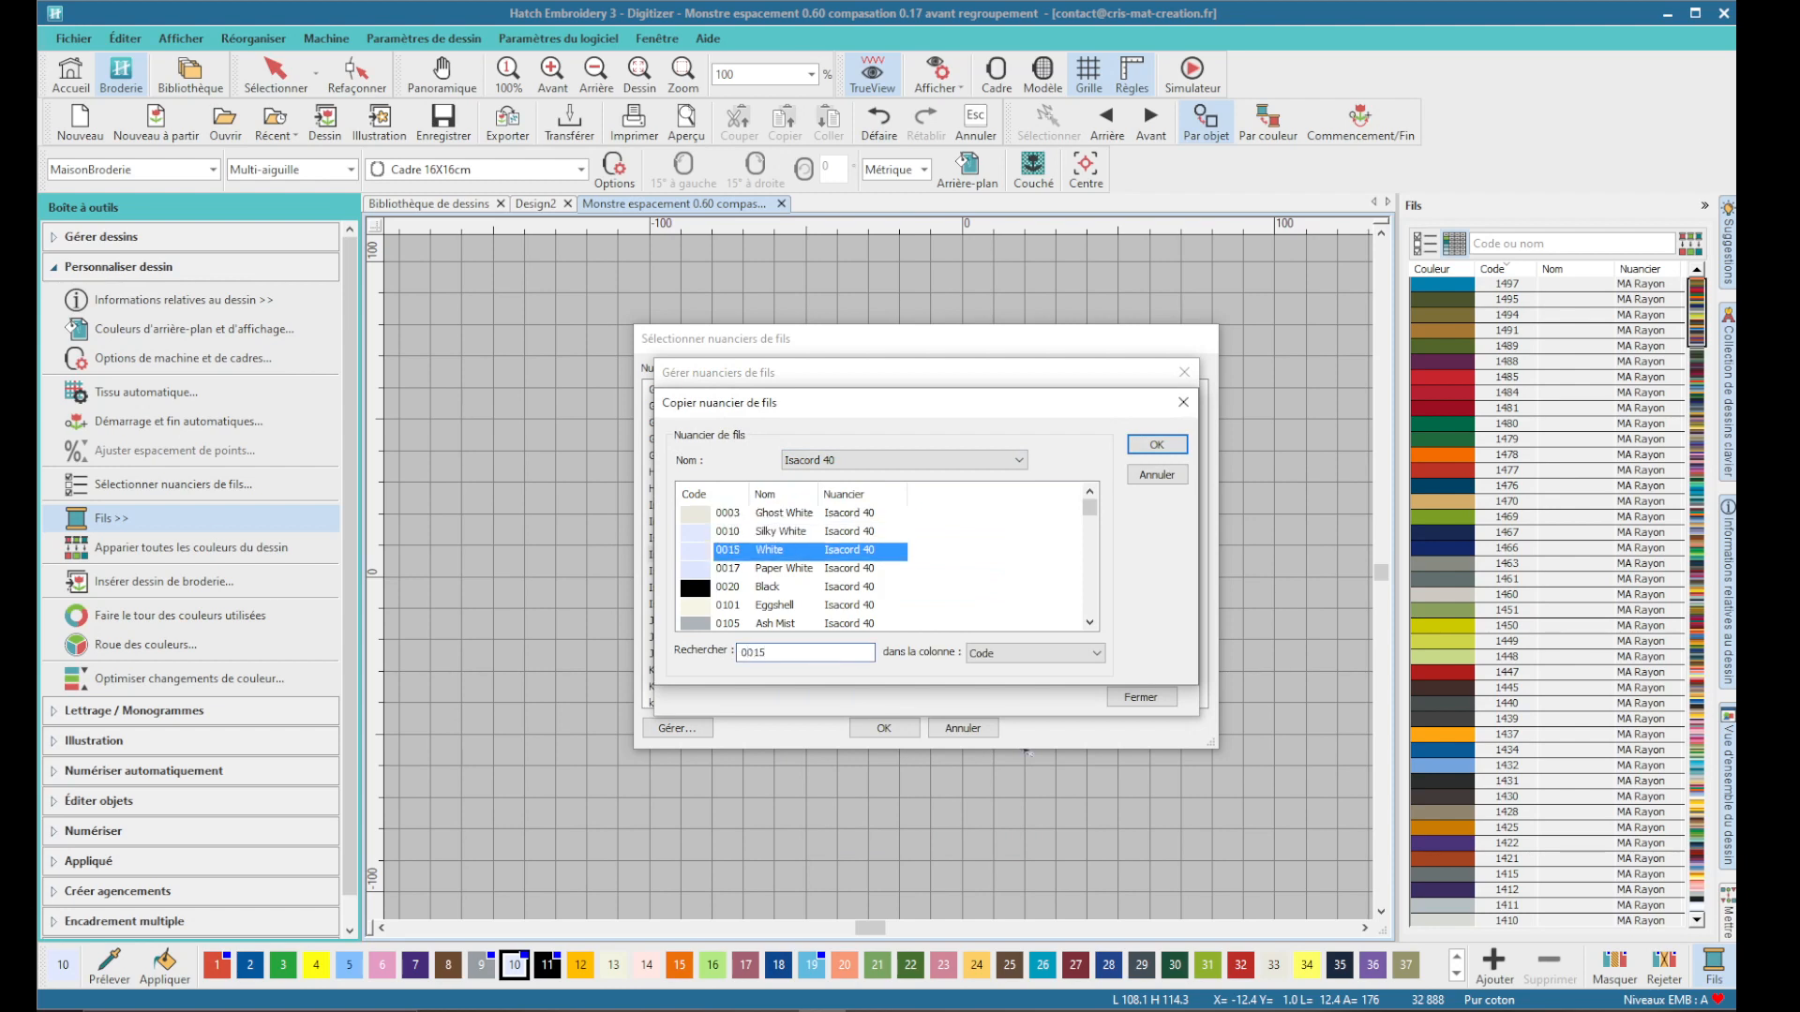
pyautogui.press('Return')
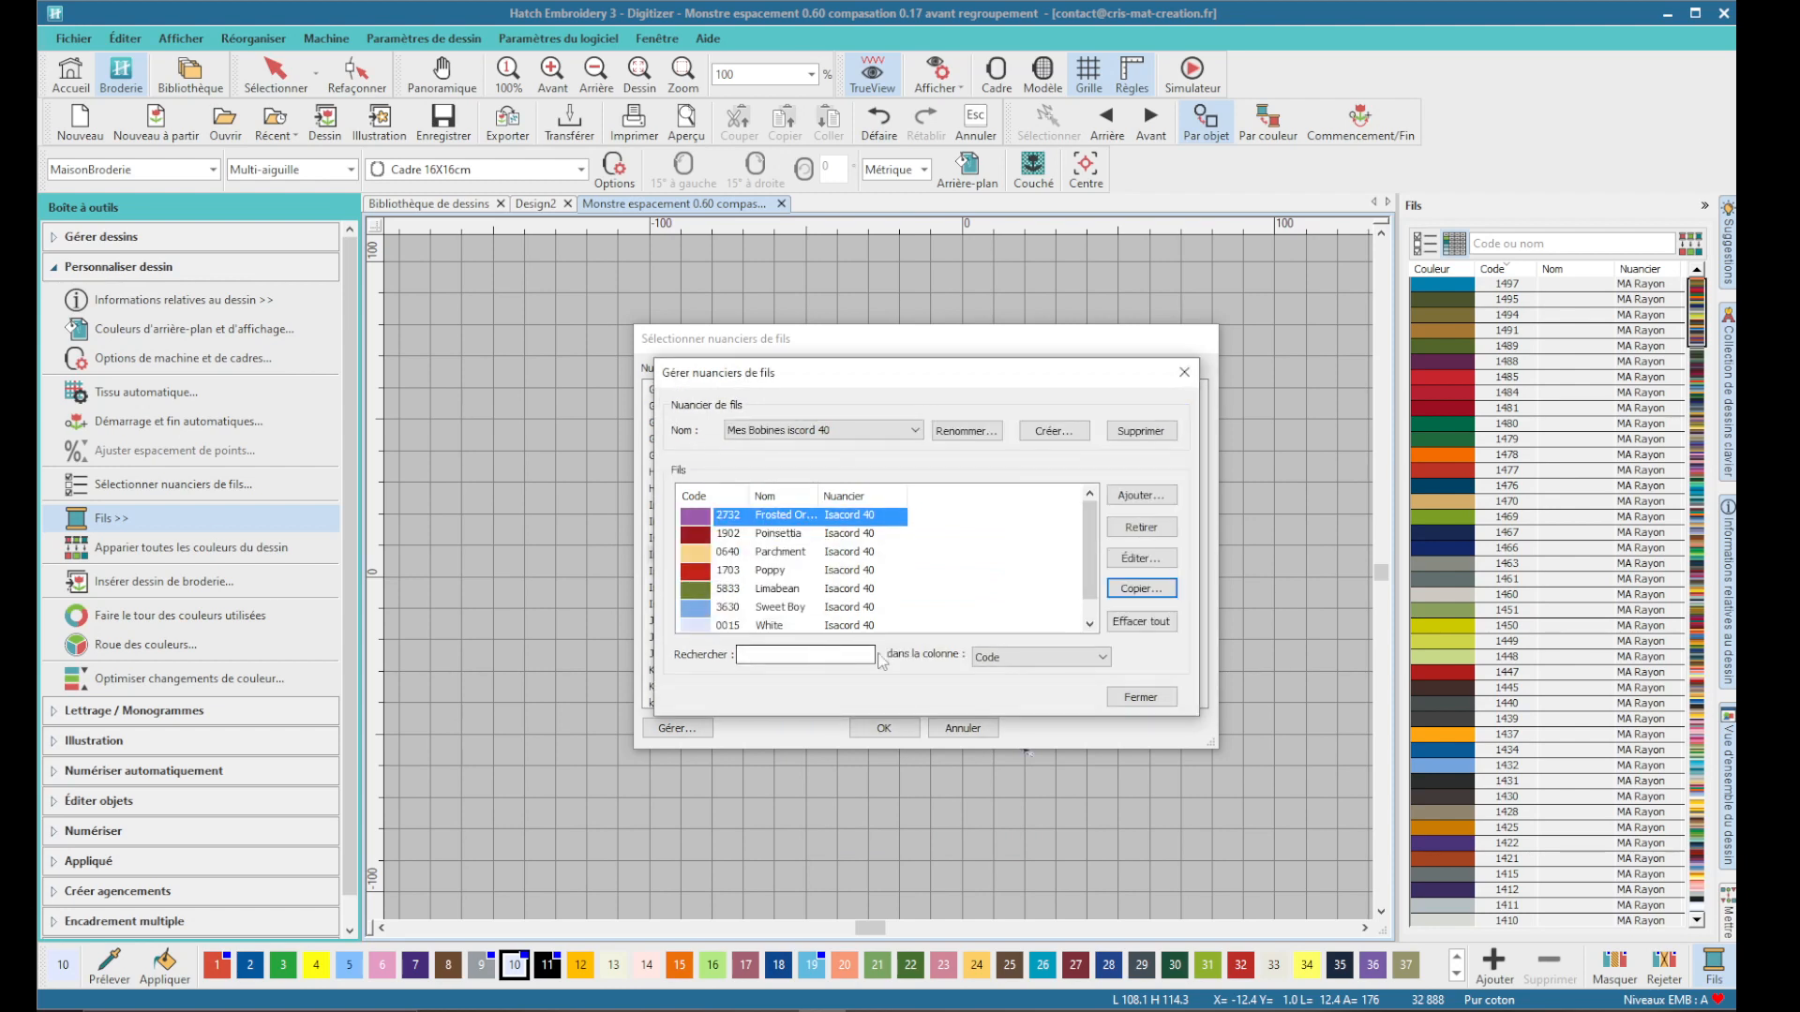
# - Copy thread 2600 from the Isacord 40 chart into Mes Bobines iscord 40
pyautogui.click(1130, 590)
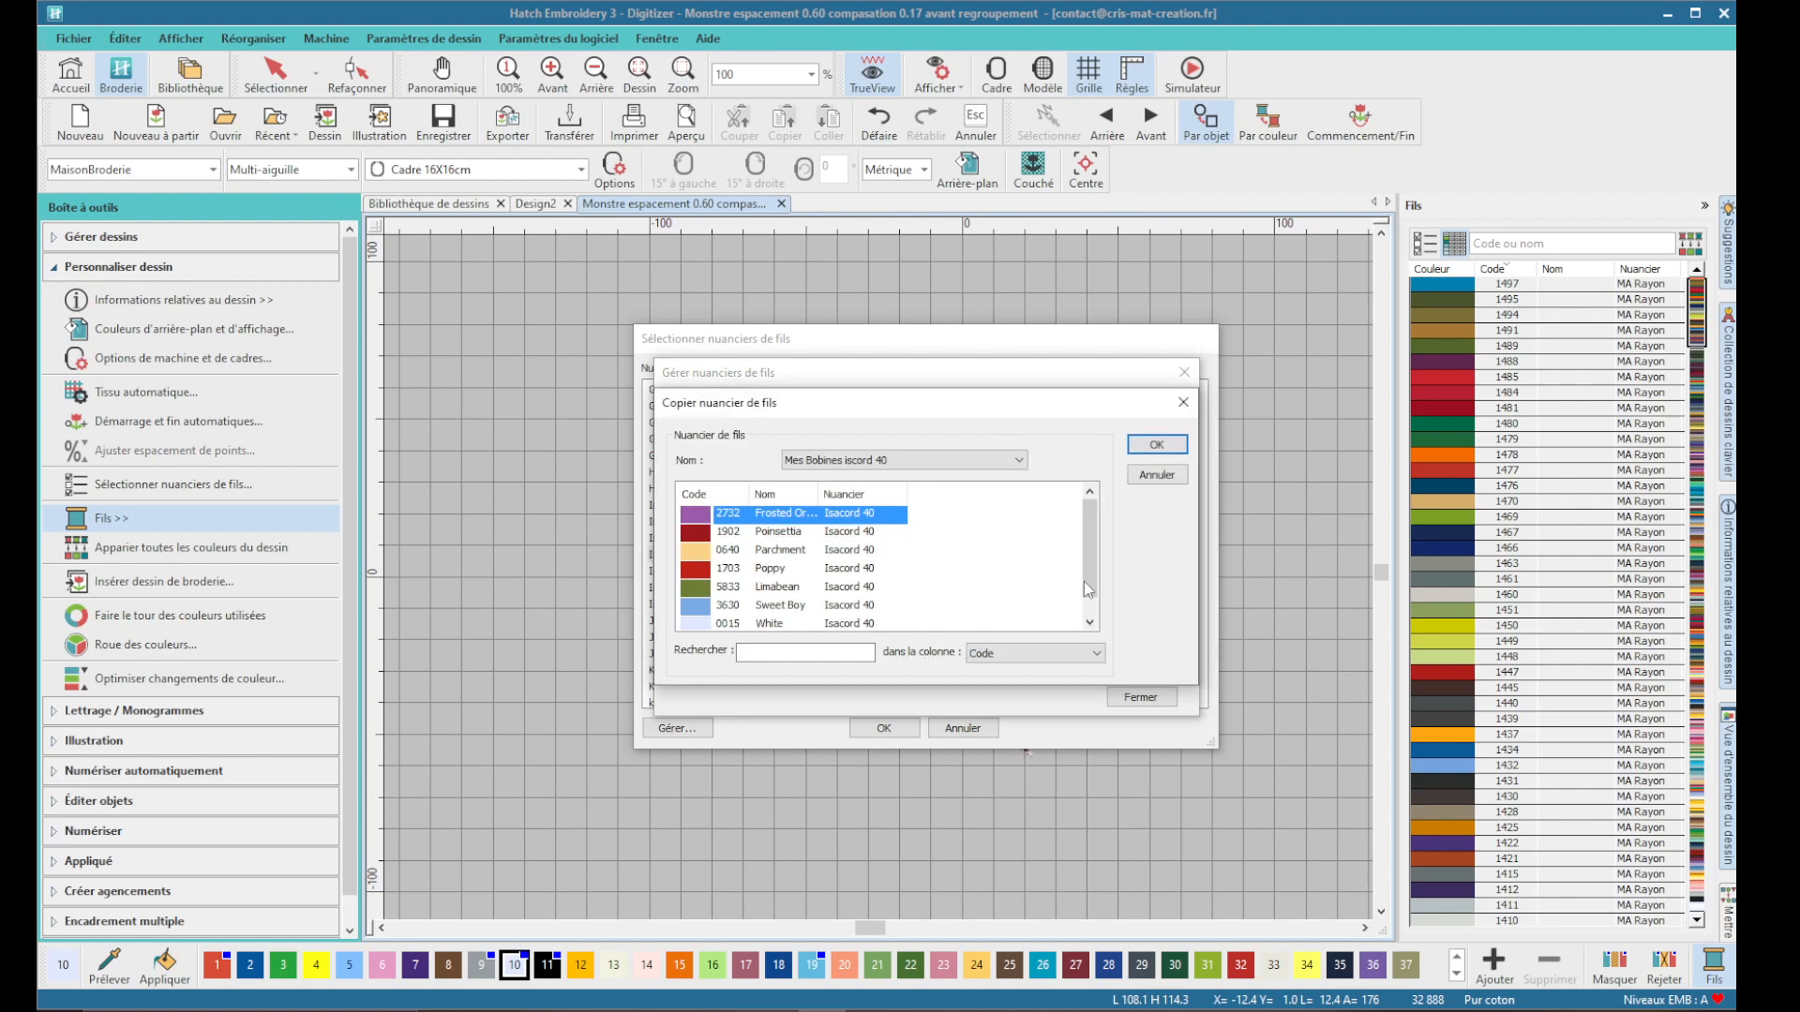
pyautogui.click(919, 457)
pyautogui.scroll(7, 846, 607)
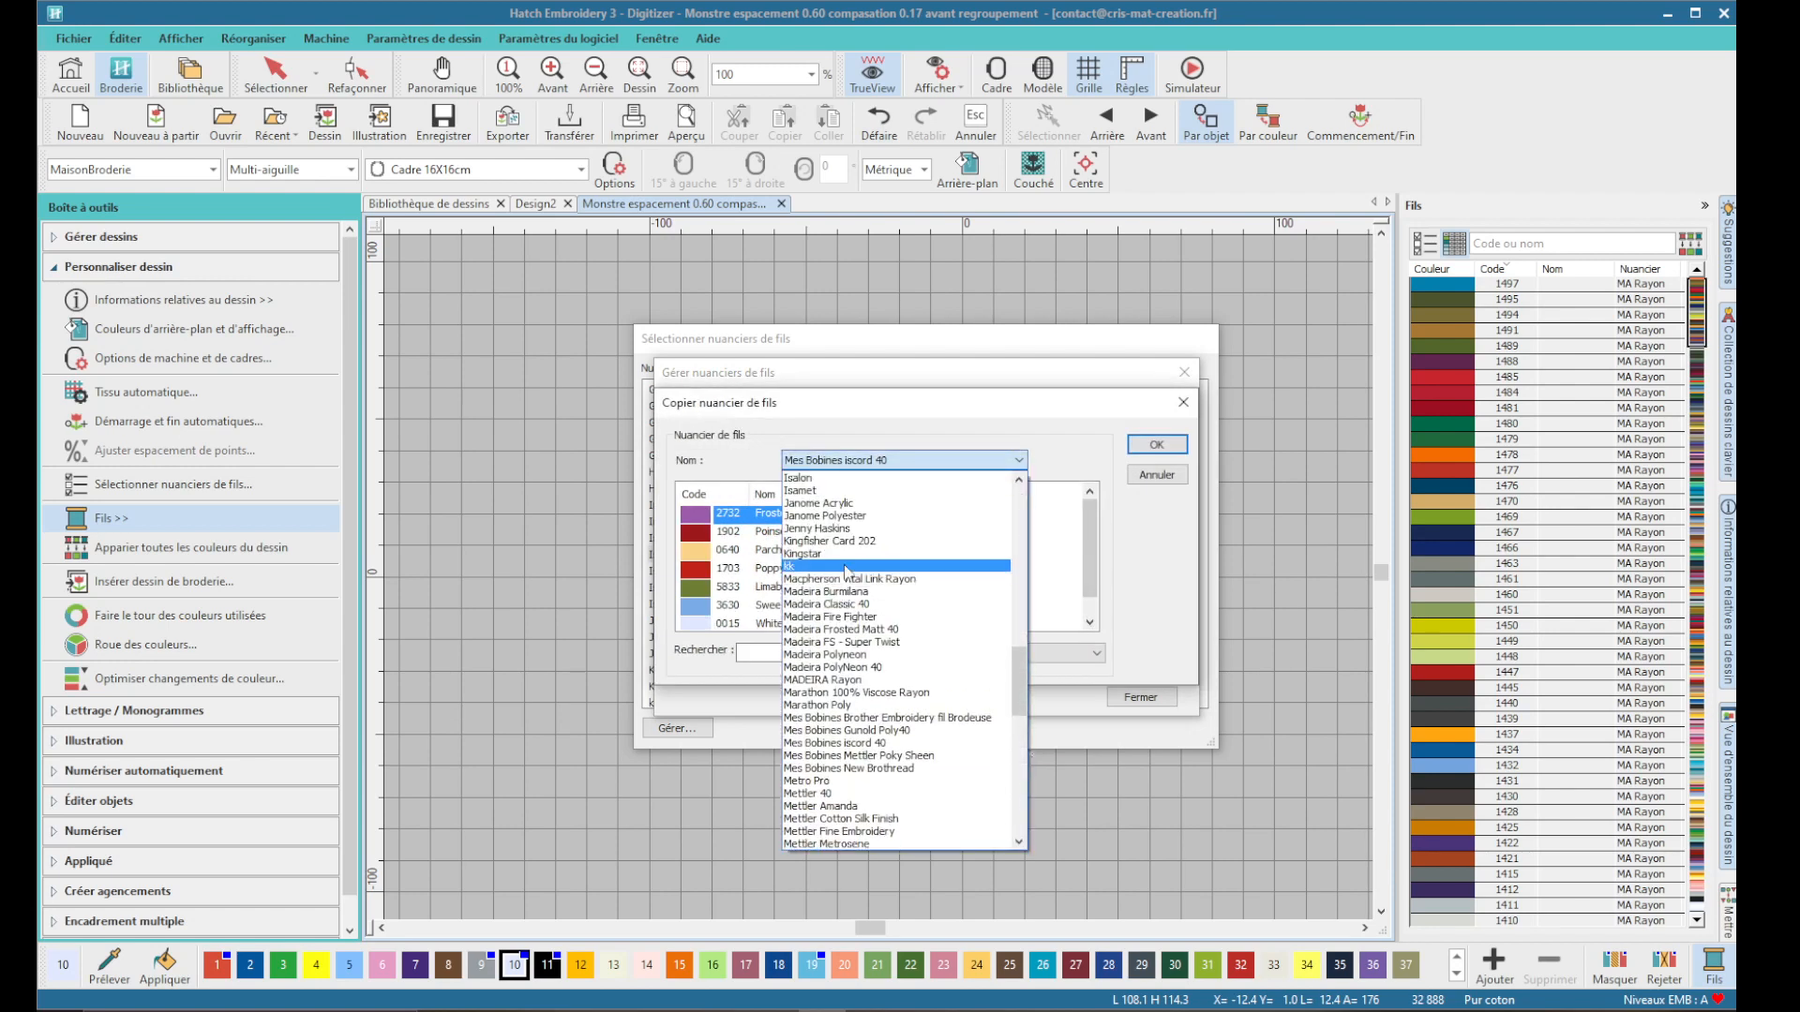
pyautogui.scroll(2, 828, 644)
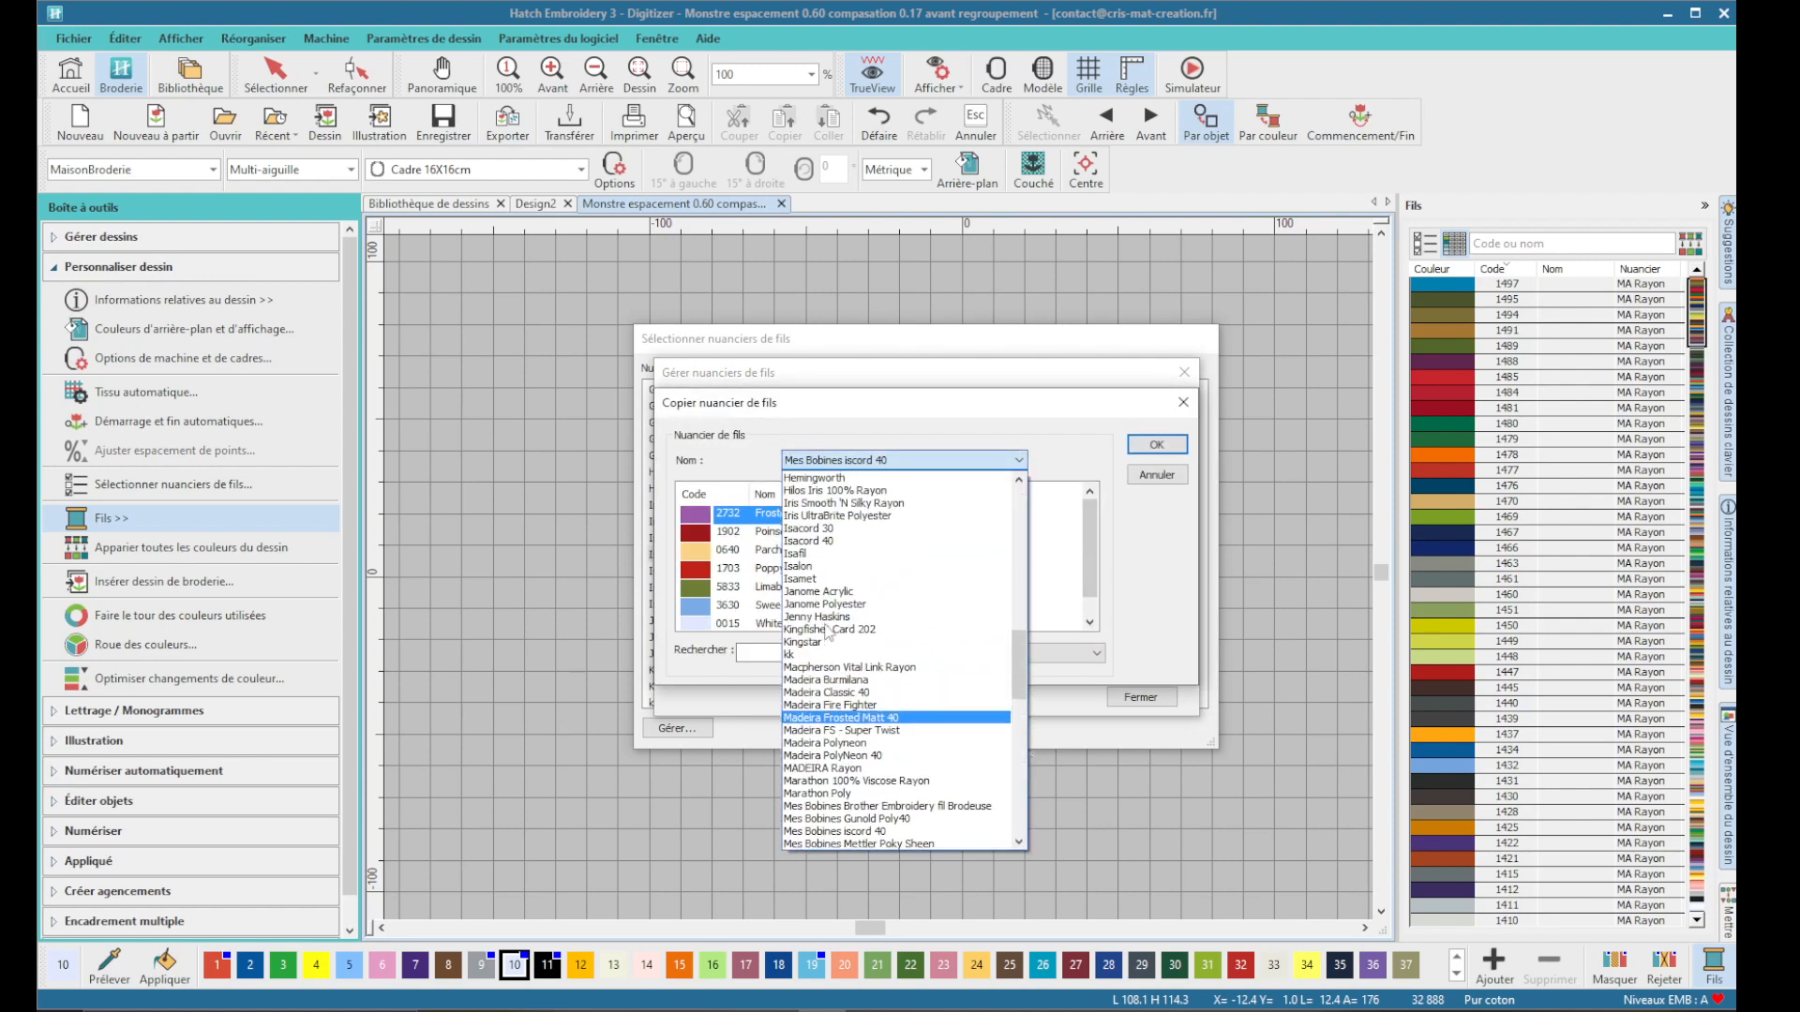
pyautogui.click(823, 552)
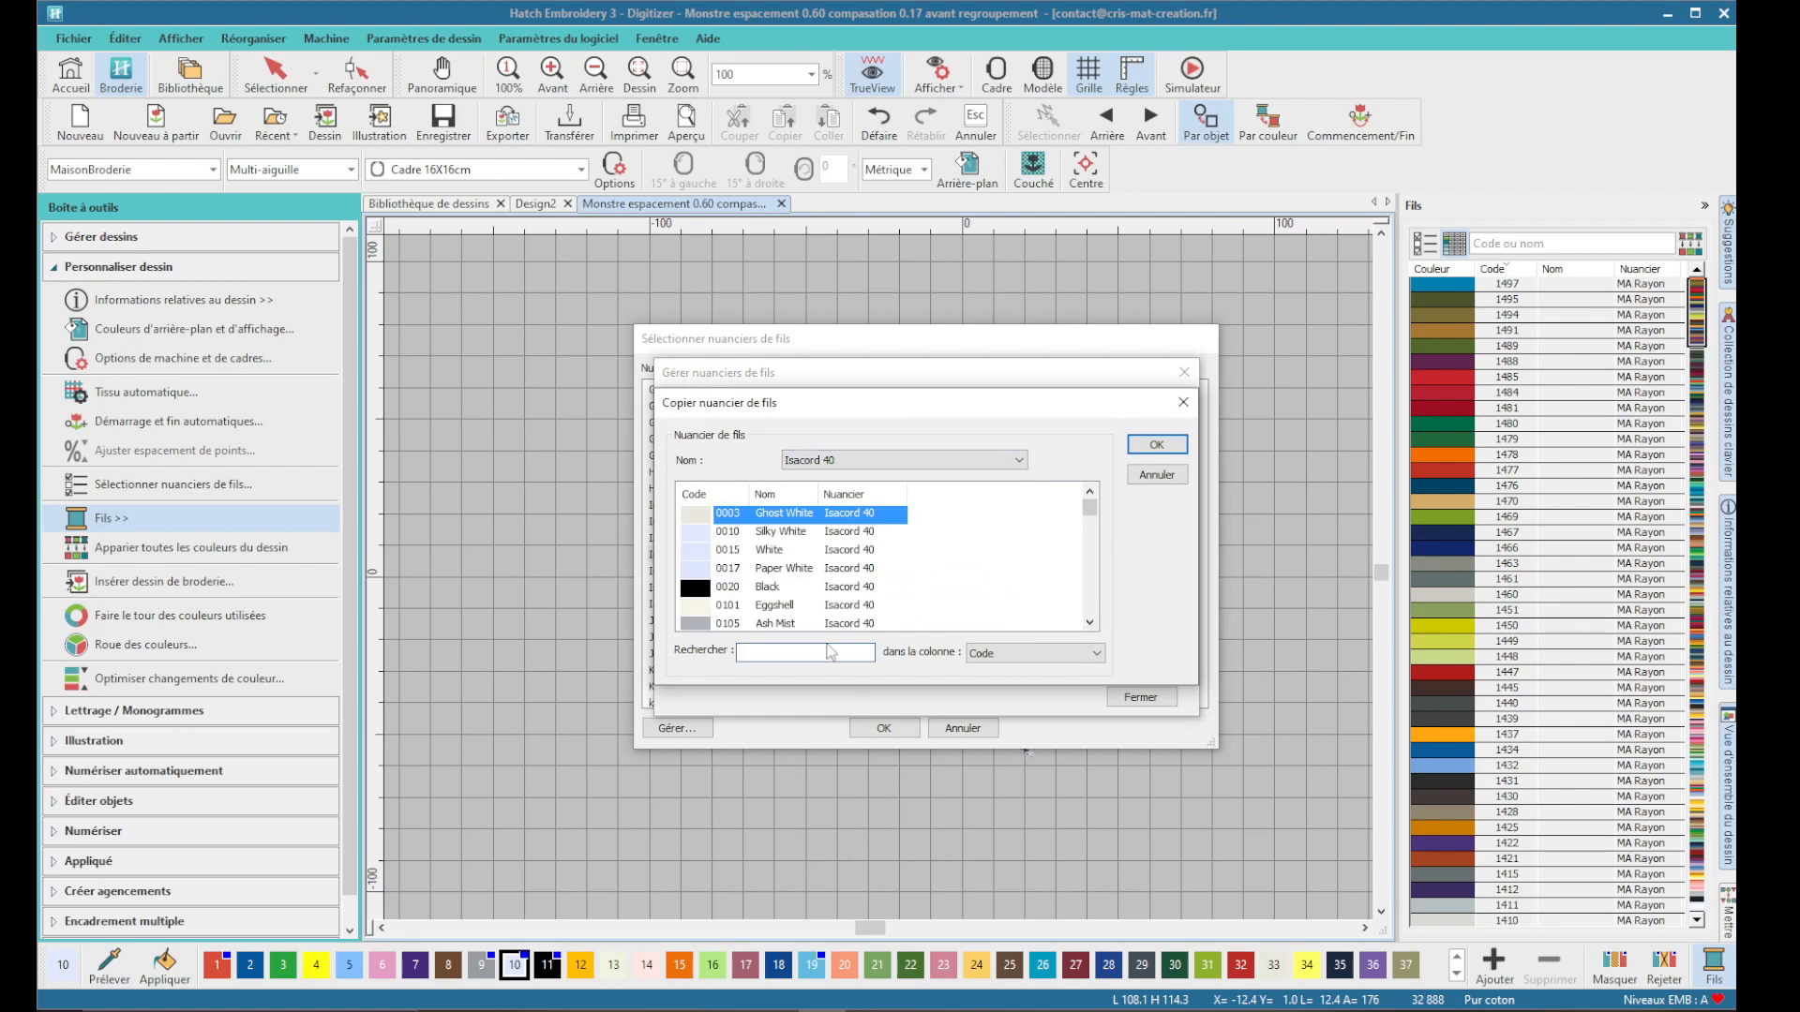
pyautogui.write('2600')
pyautogui.press('Return')
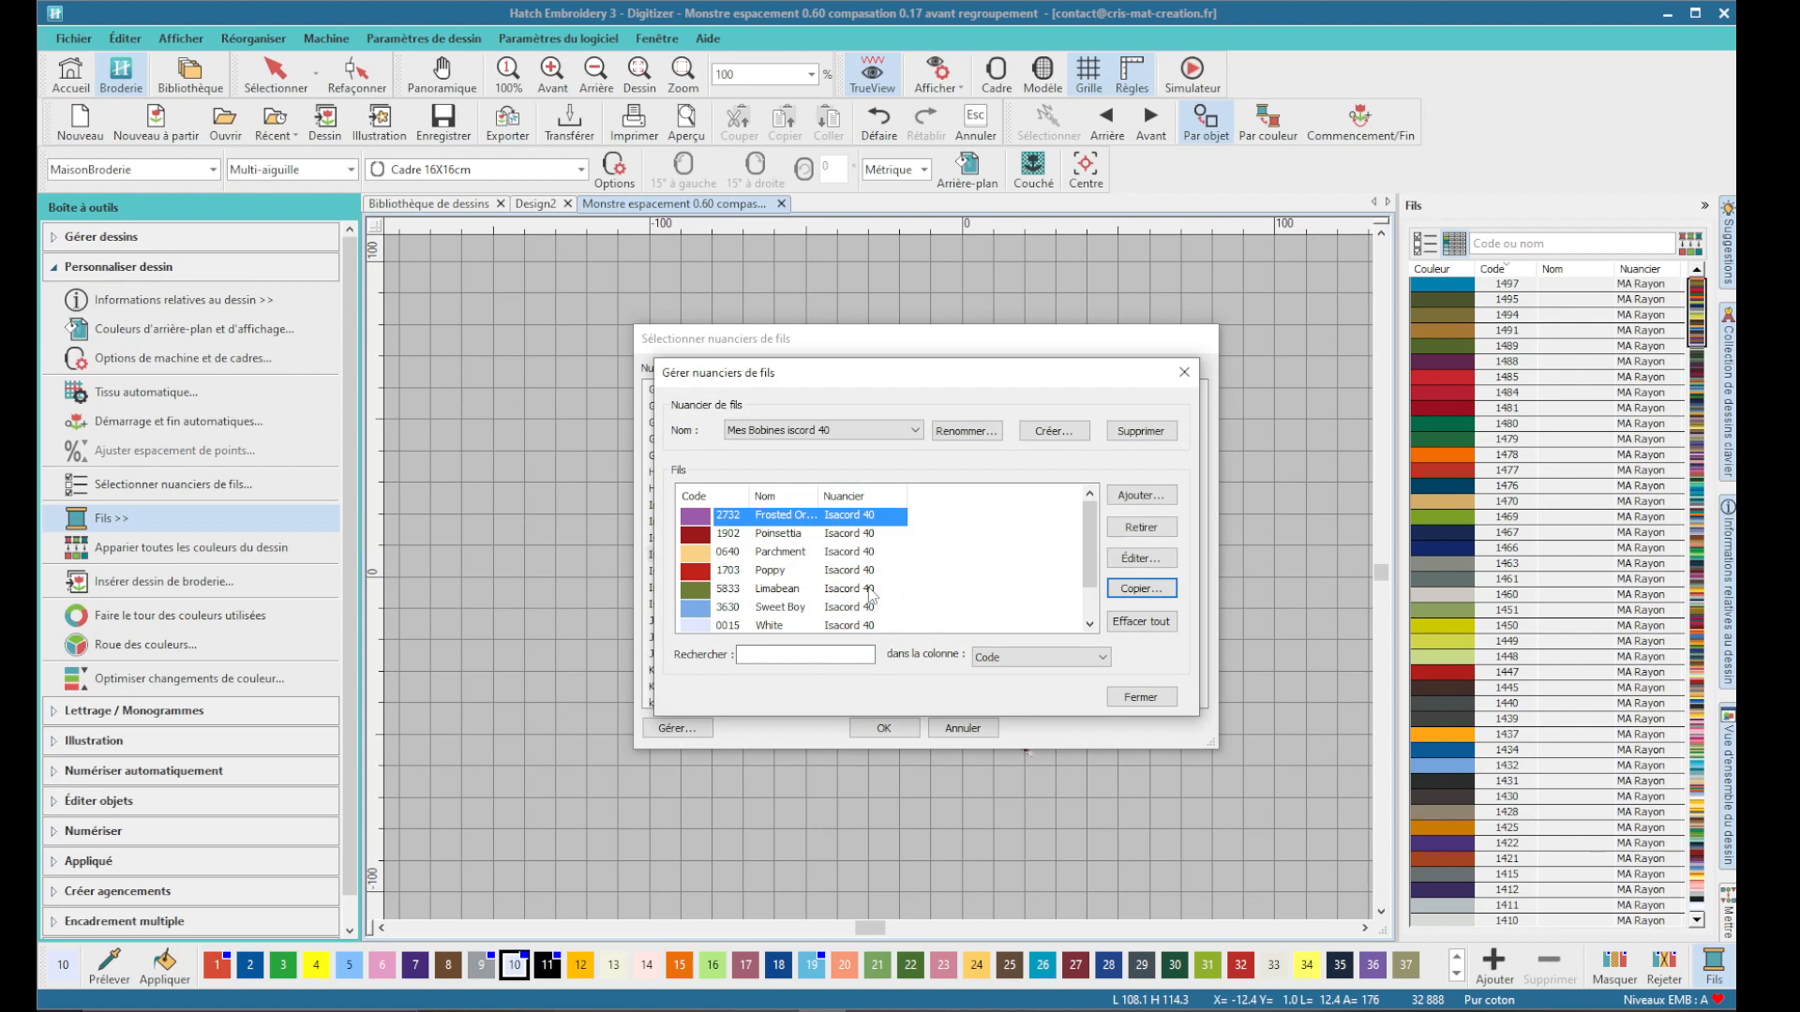
# - Copy thread 0020 Black from the Isacord 40 chart into Mes Bobines iscord 40 and close the thread chart manager
pyautogui.click(1141, 588)
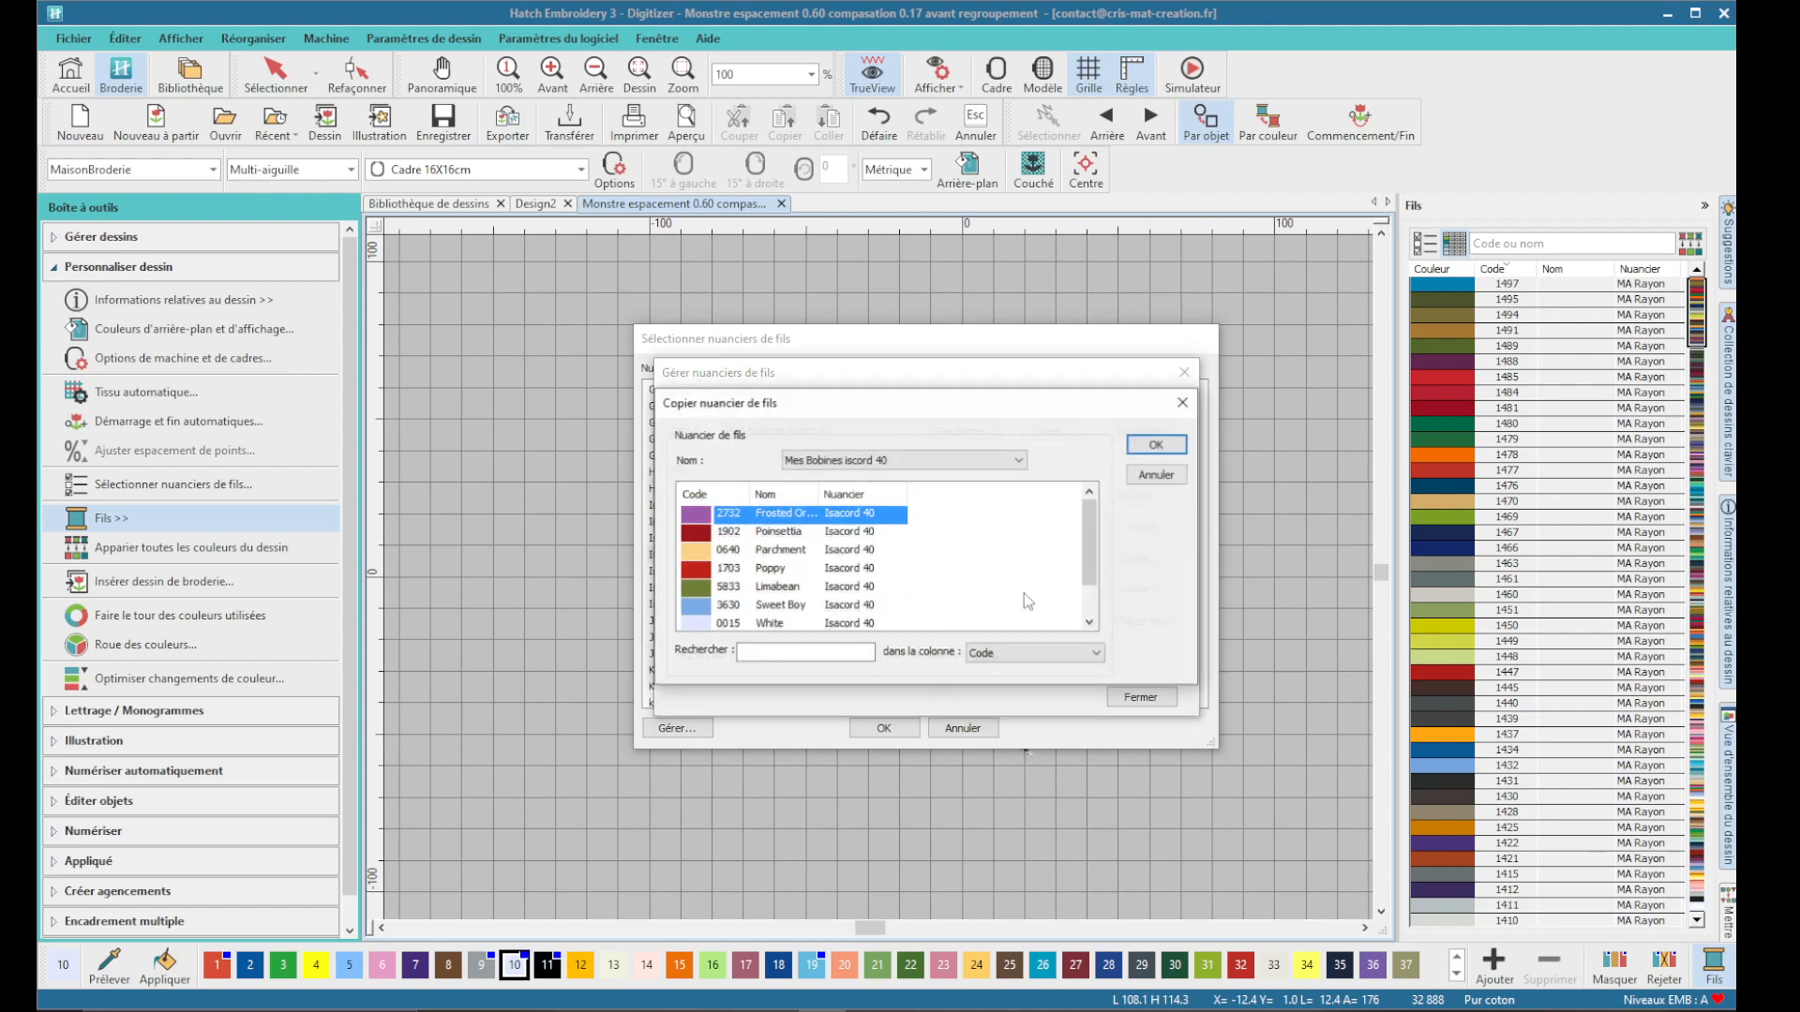
pyautogui.click(898, 461)
pyautogui.scroll(5, 815, 587)
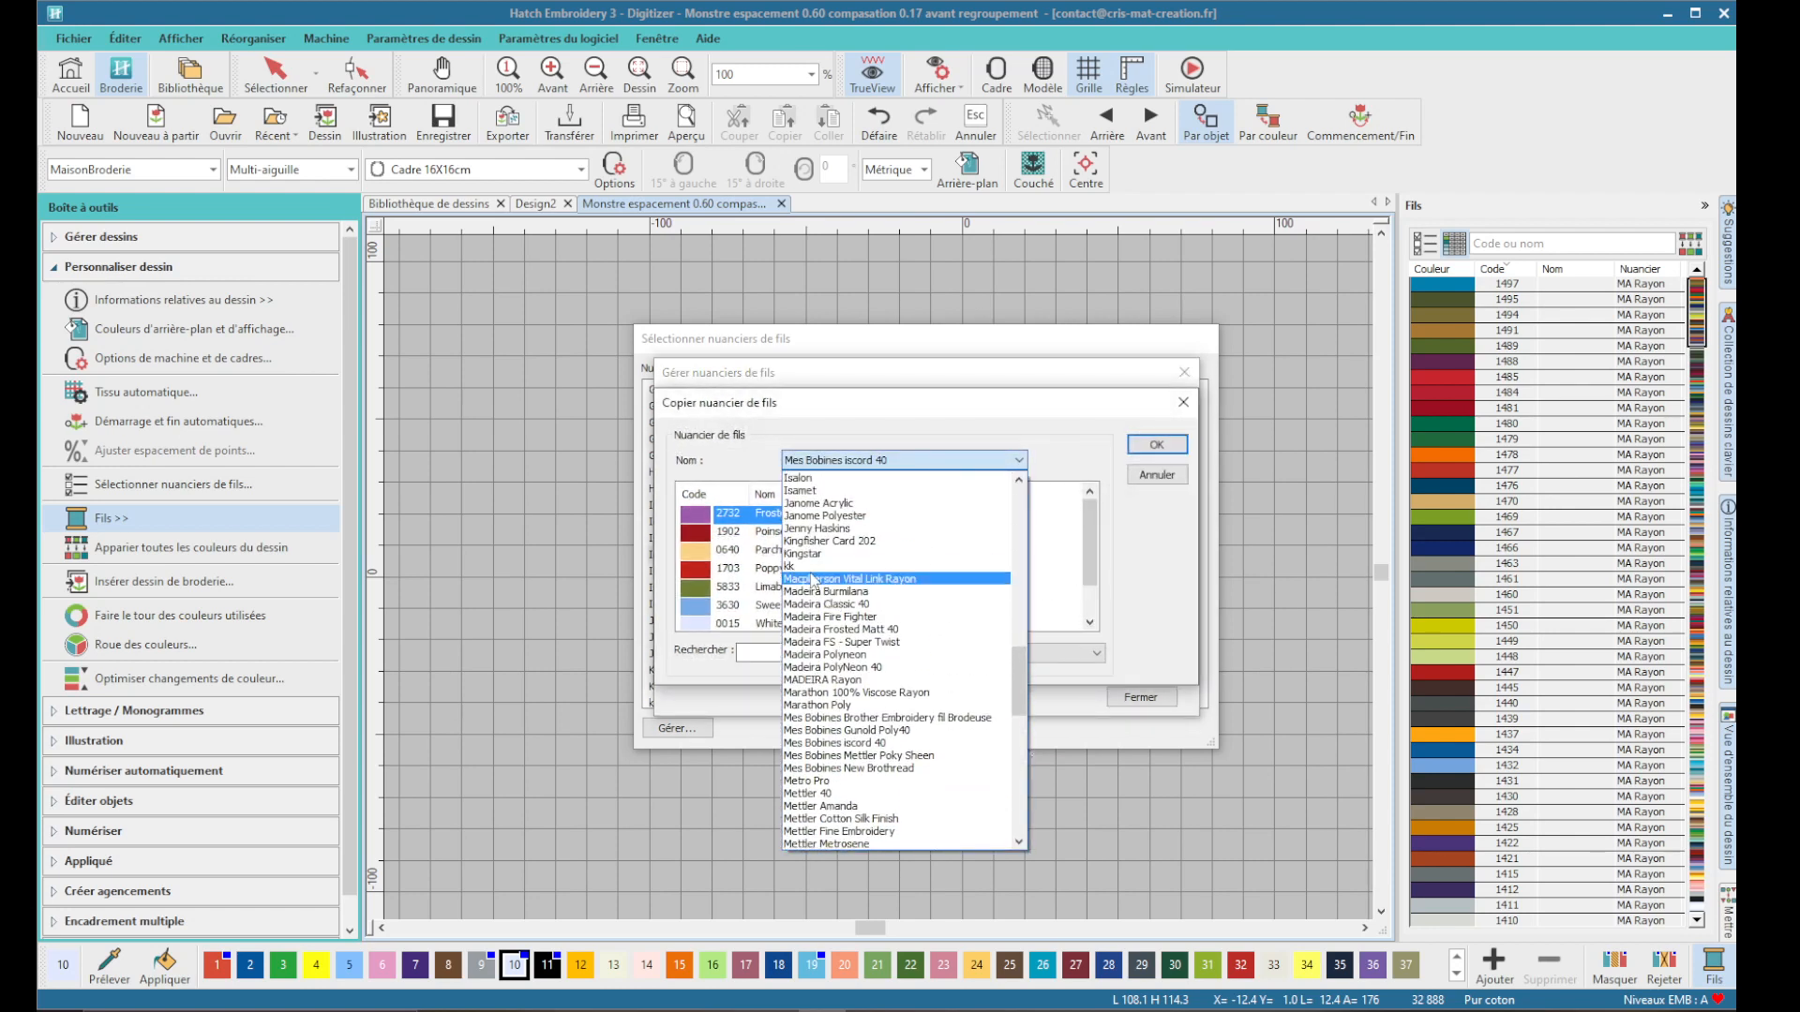
pyautogui.scroll(2, 822, 539)
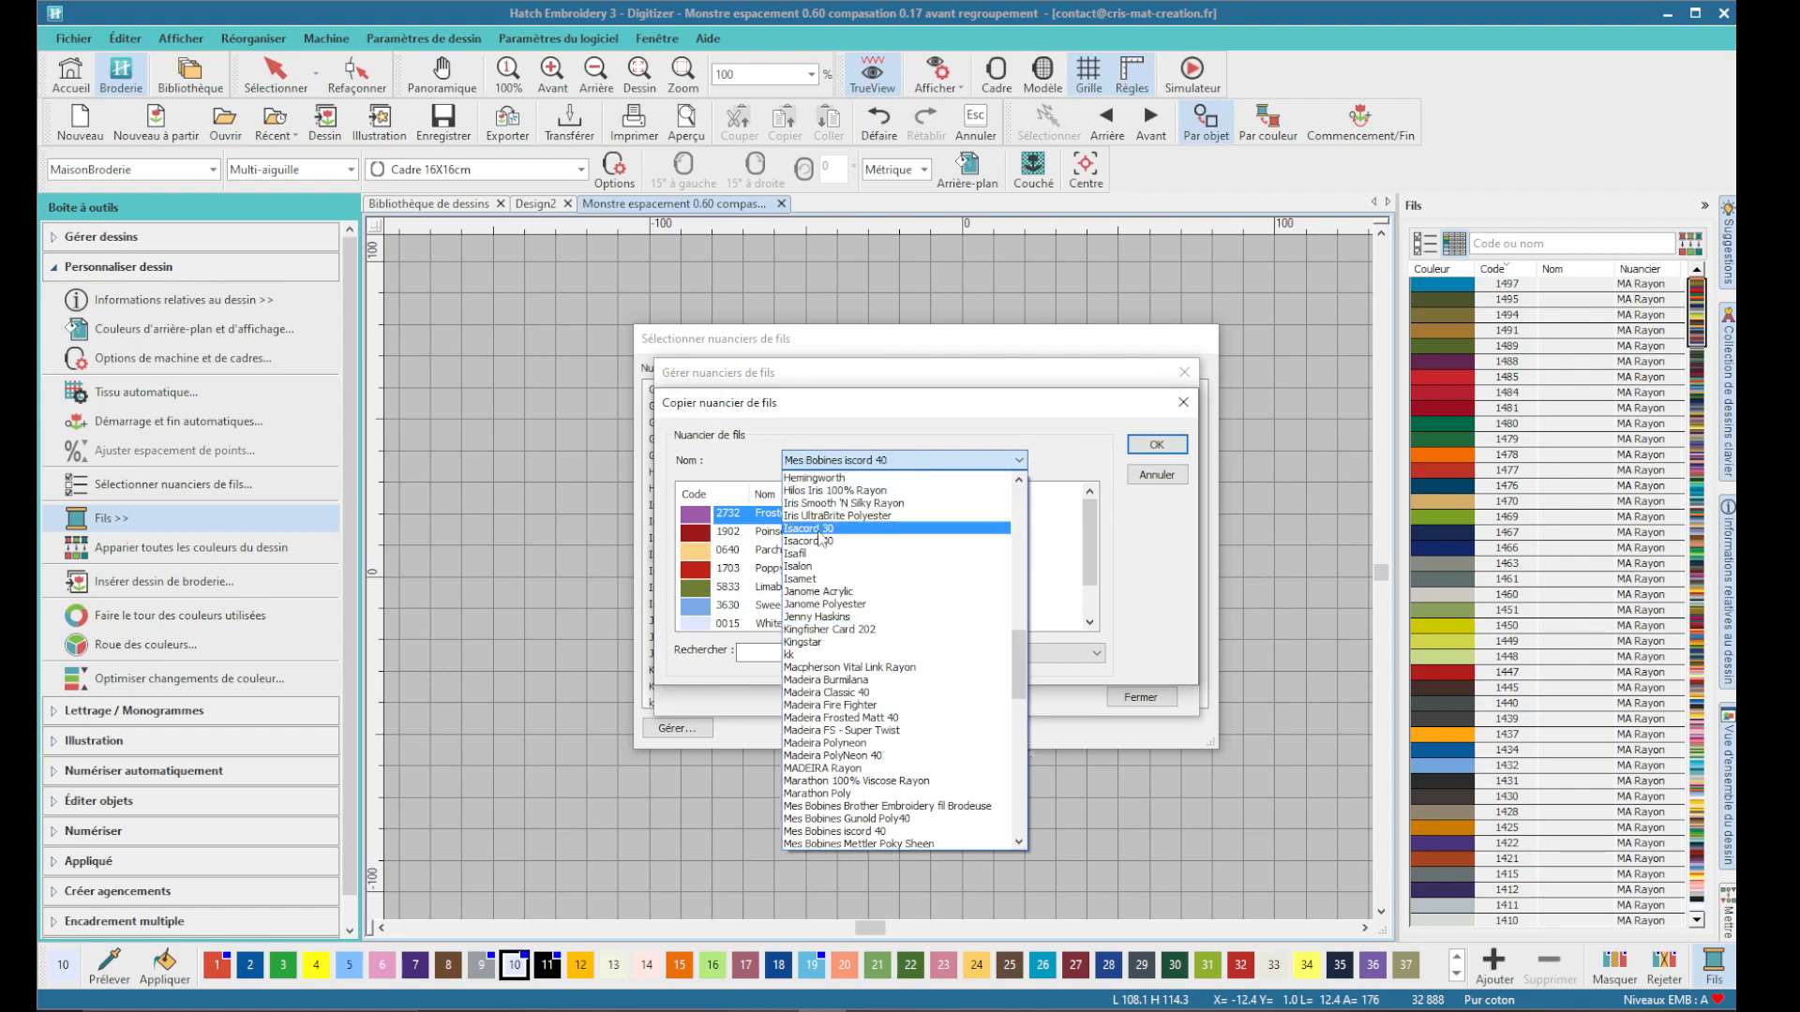
pyautogui.click(822, 541)
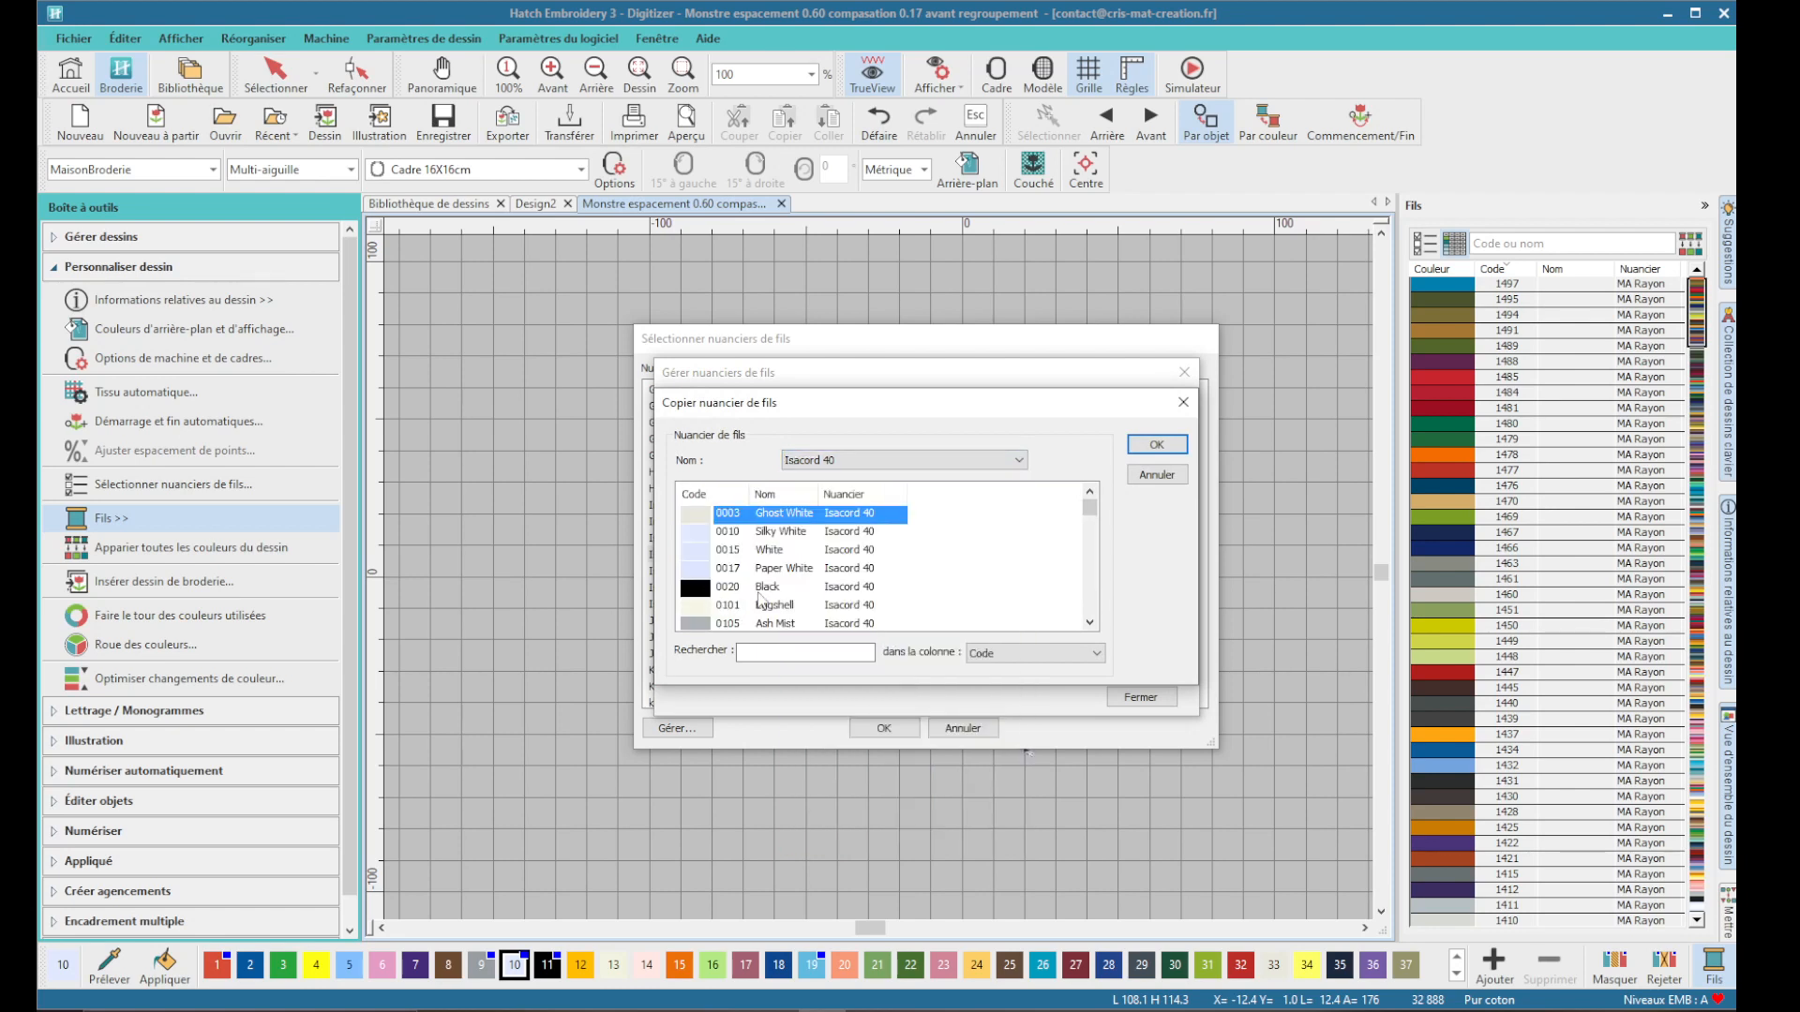
pyautogui.click(763, 588)
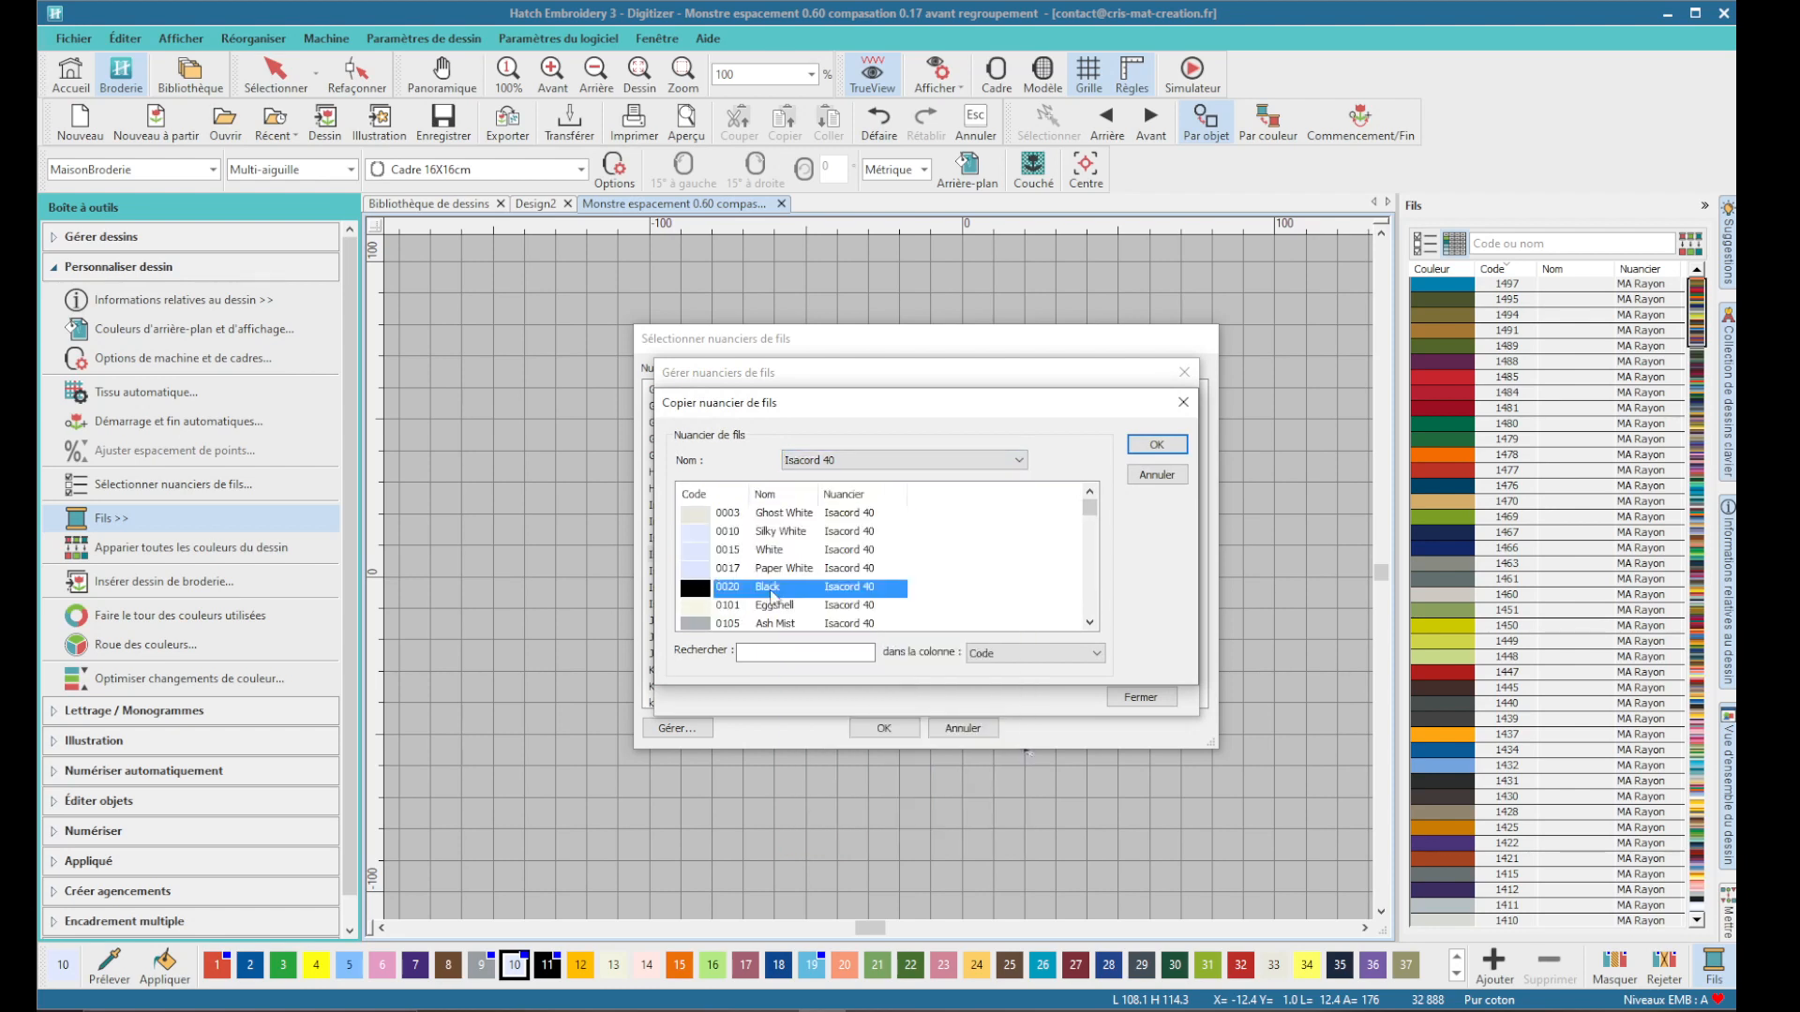
pyautogui.click(1157, 444)
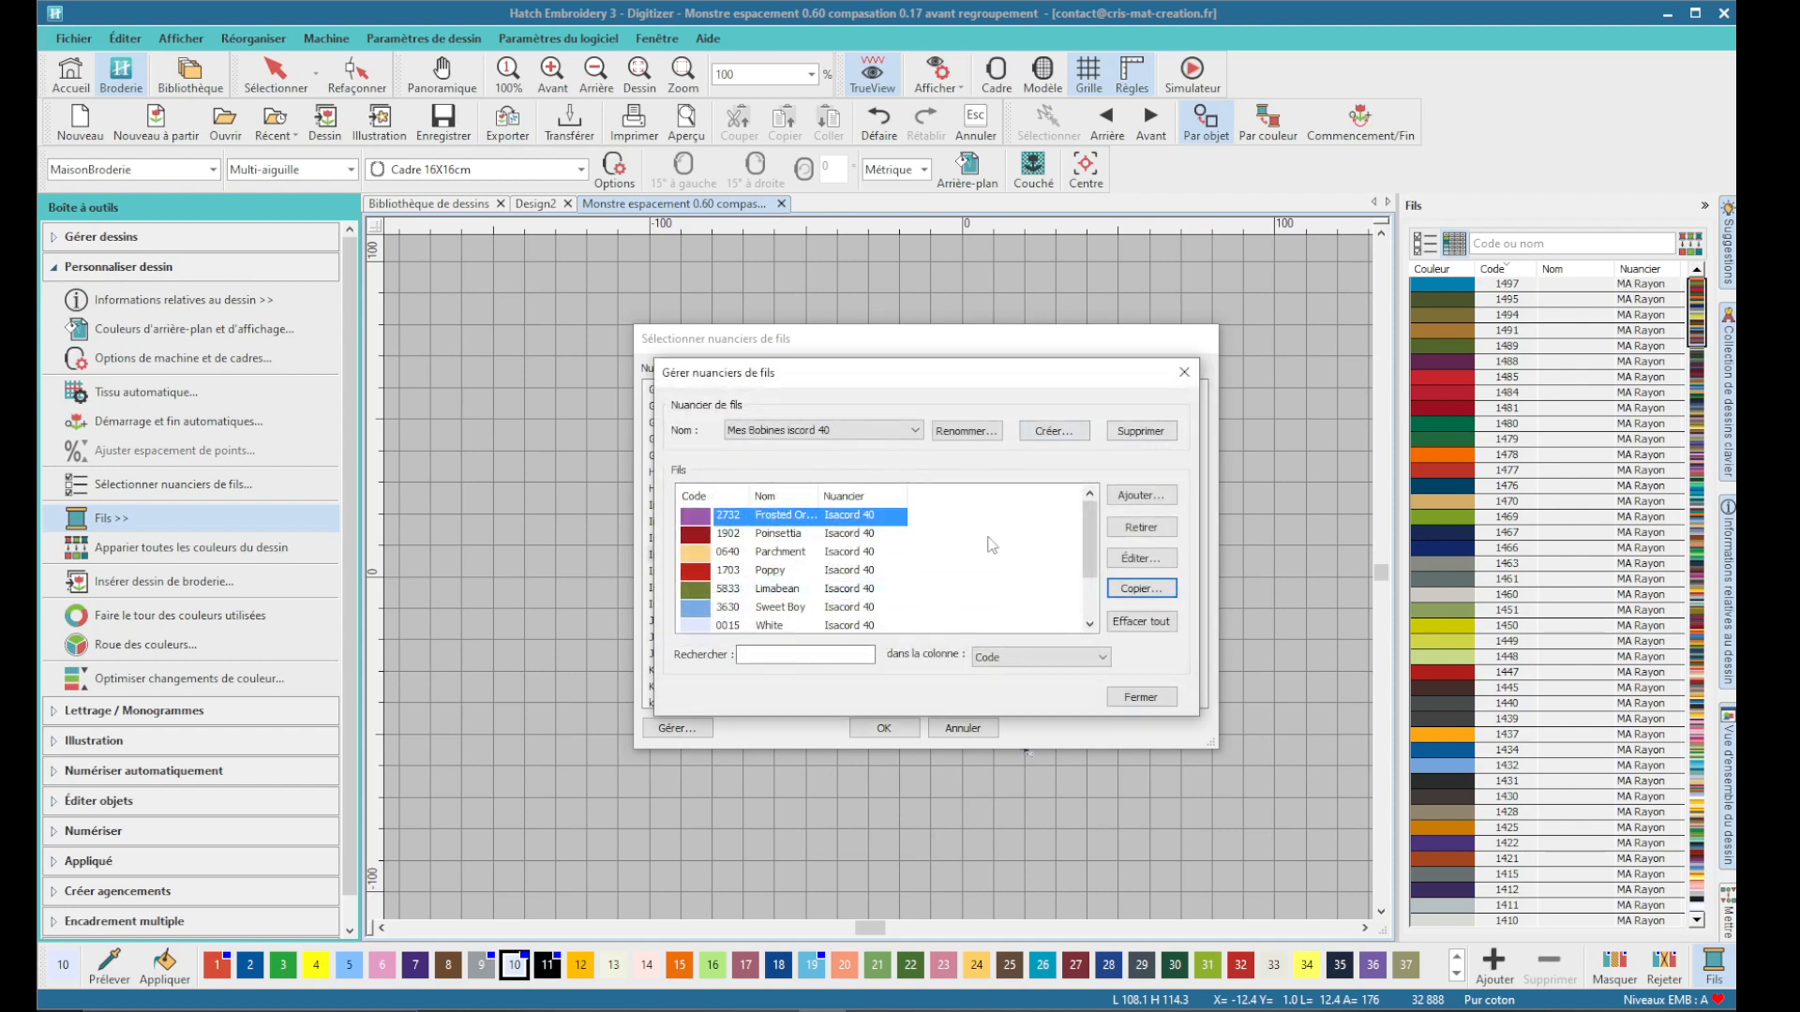
pyautogui.scroll(-1, 997, 531)
pyautogui.scroll(1, 973, 581)
pyautogui.click(1140, 698)
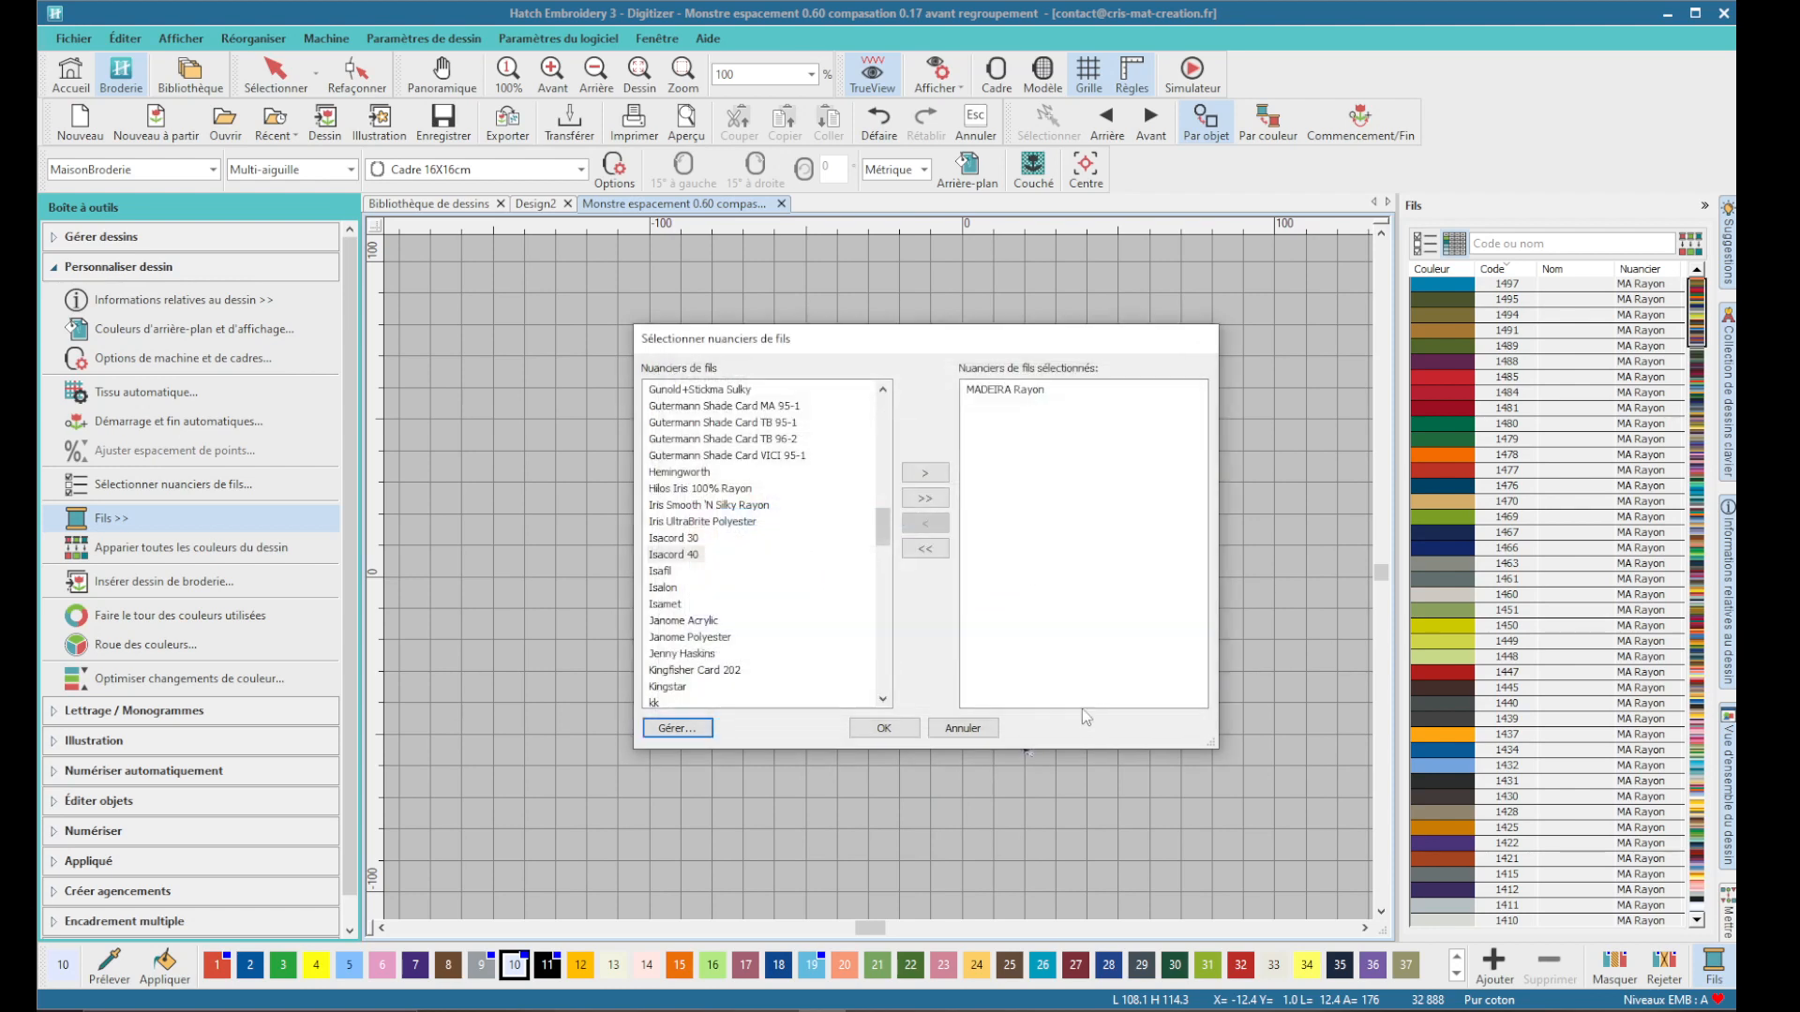
# - Create a new thread chart named Mes bobines based on Isacord 40 and clear all the threads from it
pyautogui.scroll(-10, 755, 536)
pyautogui.scroll(5, 756, 588)
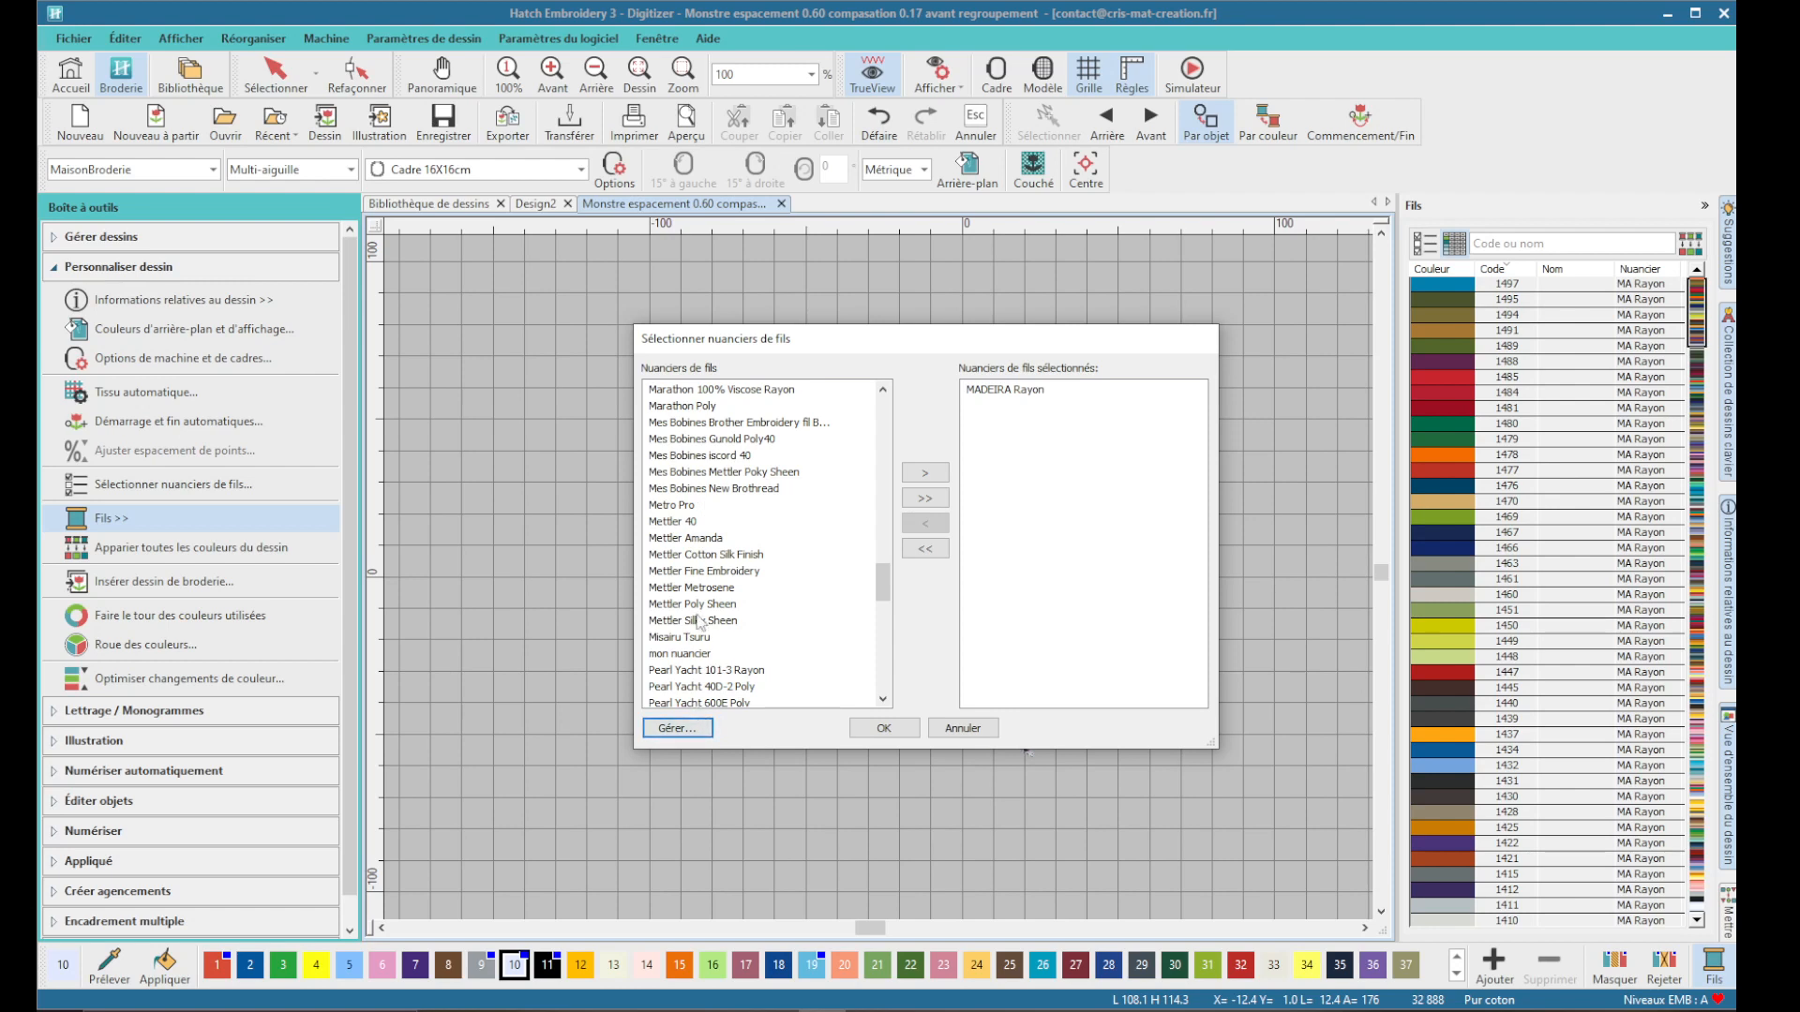
pyautogui.click(707, 735)
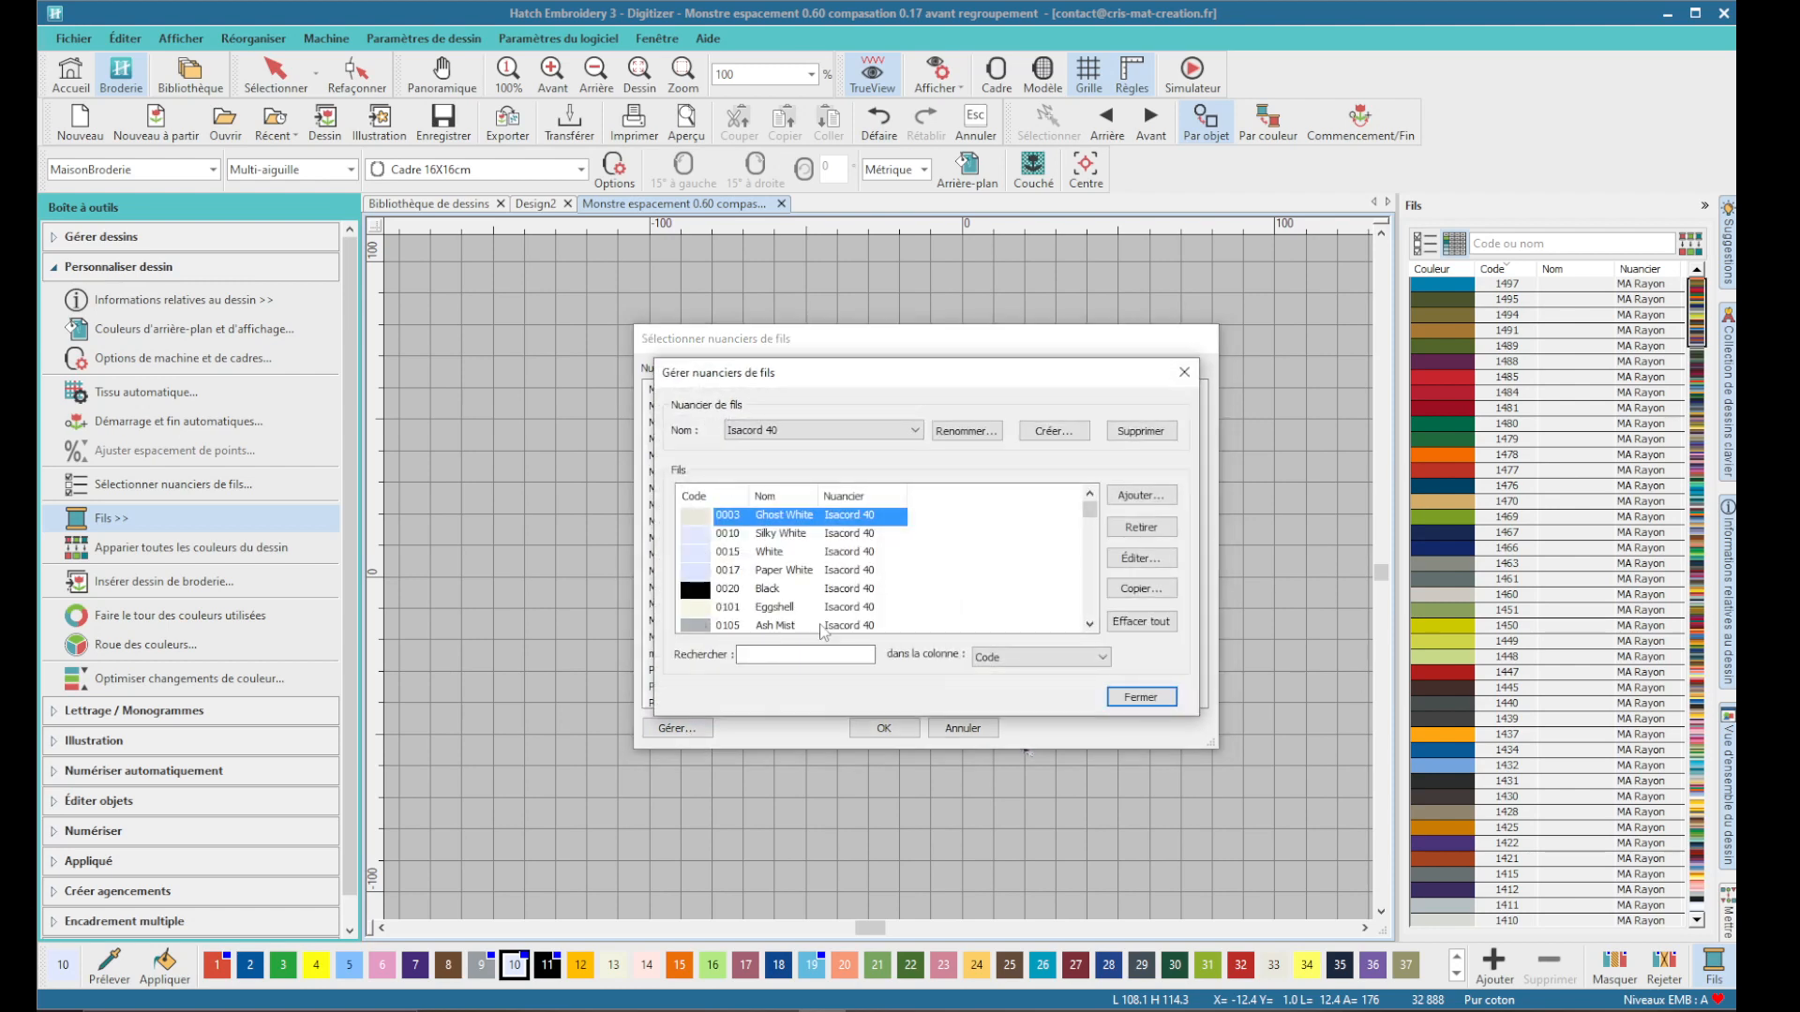
pyautogui.click(1053, 432)
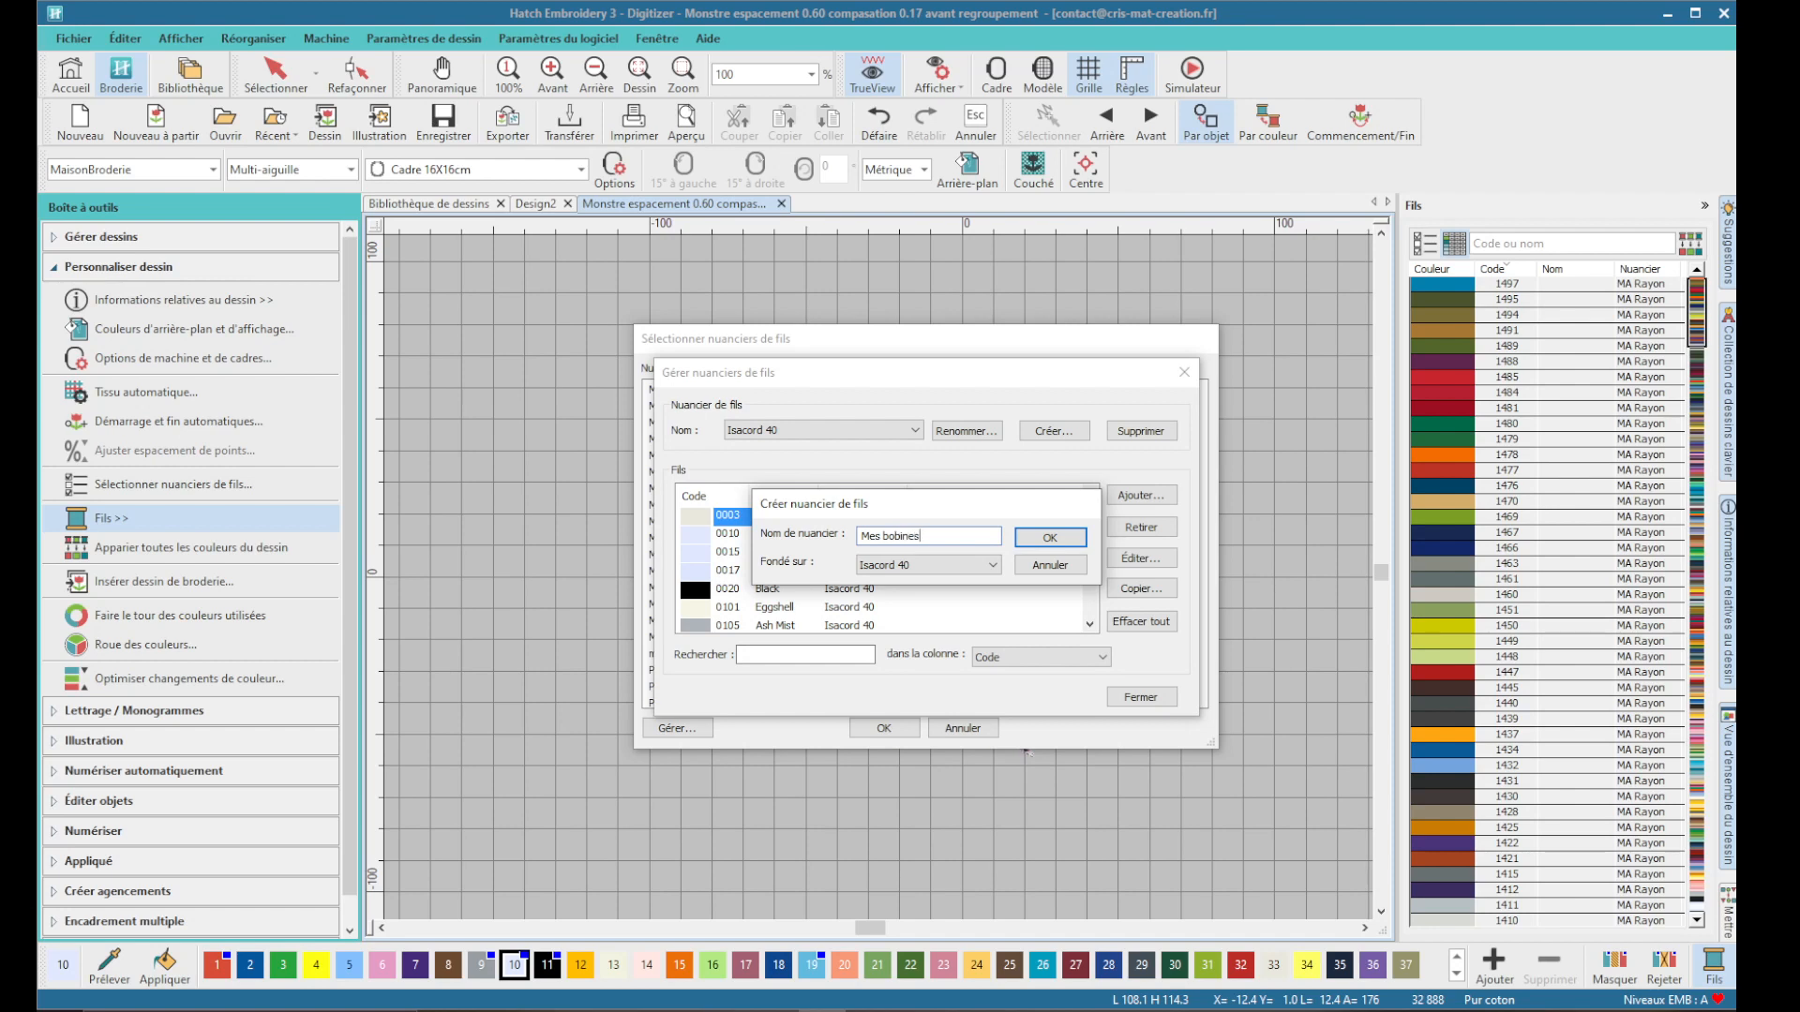
pyautogui.click(1040, 540)
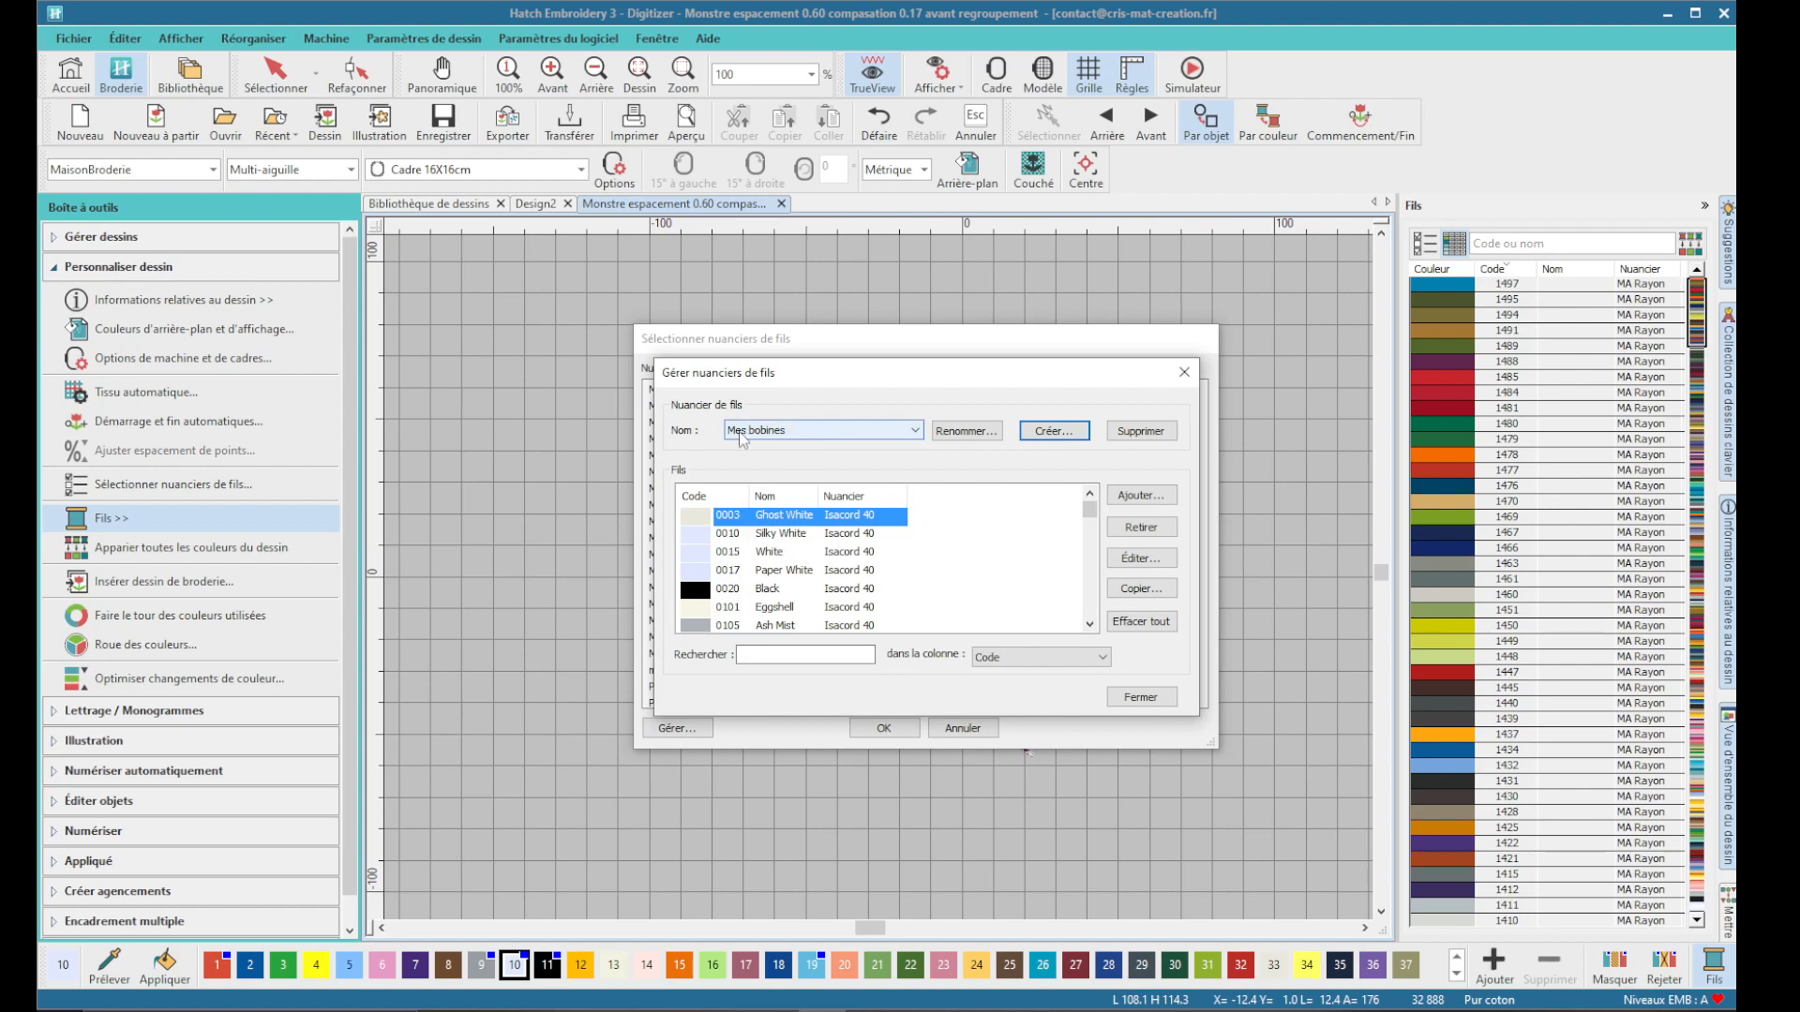
pyautogui.click(1134, 626)
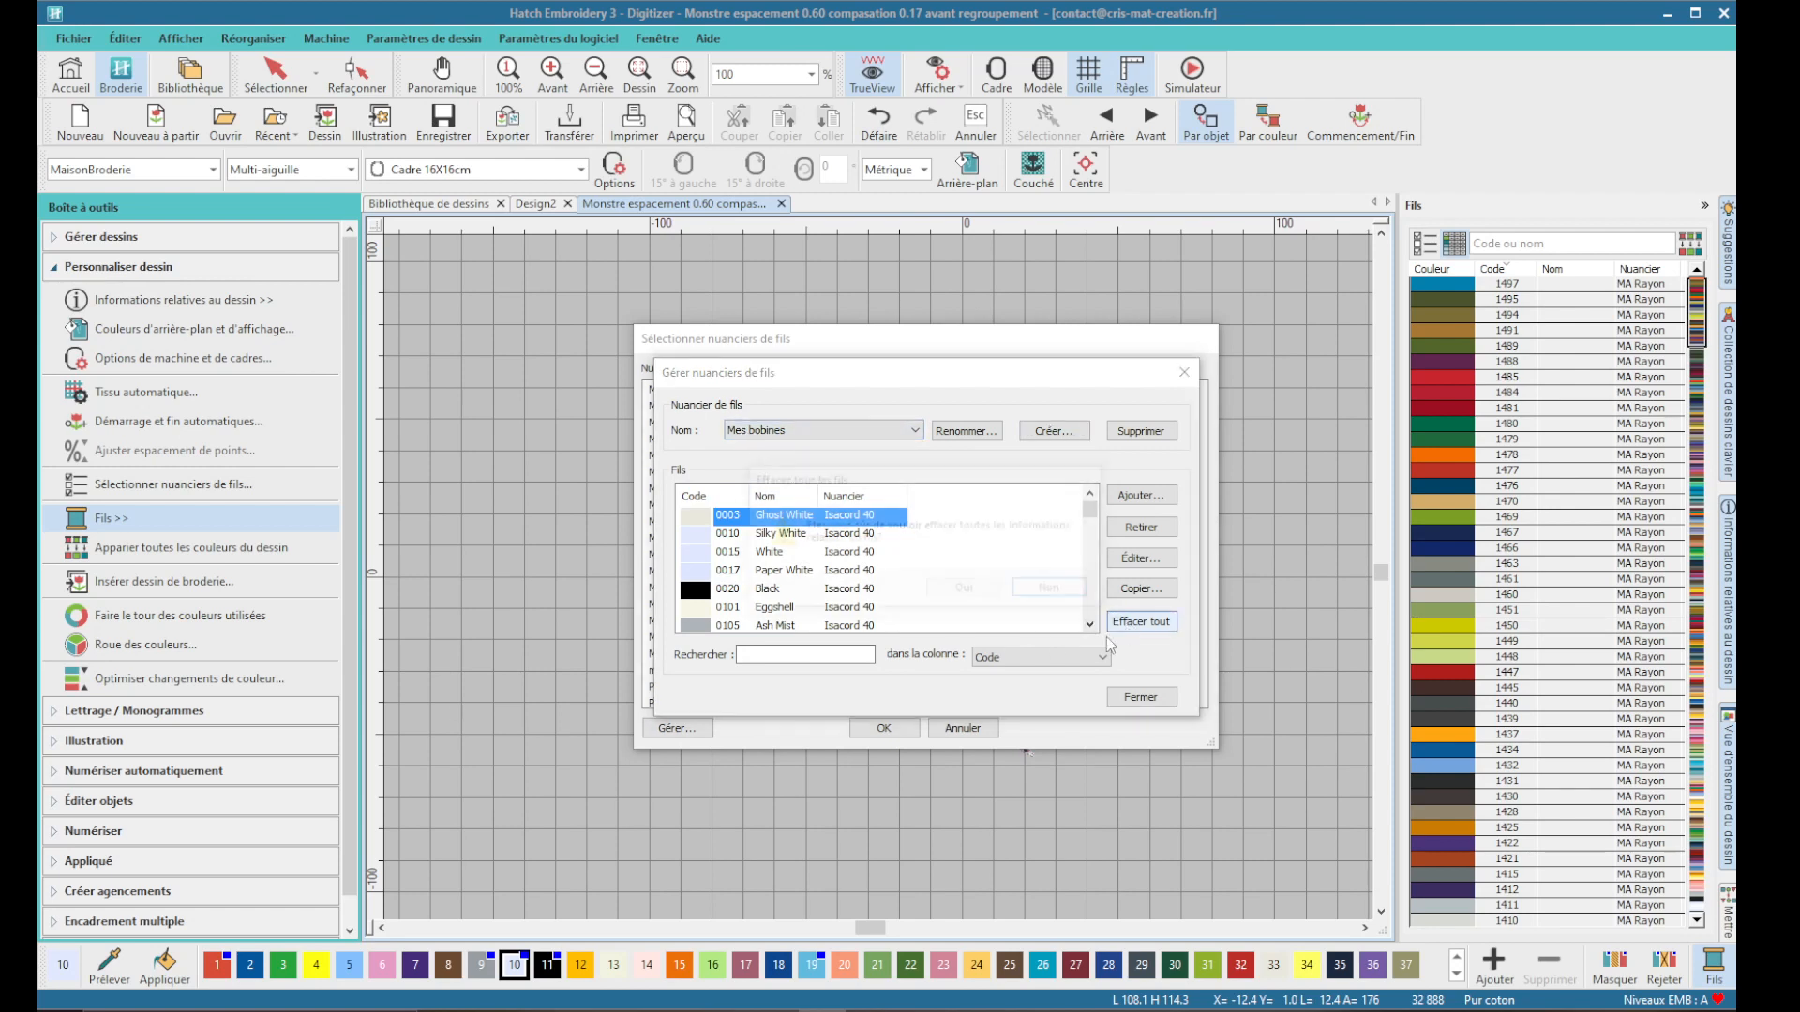
pyautogui.click(968, 594)
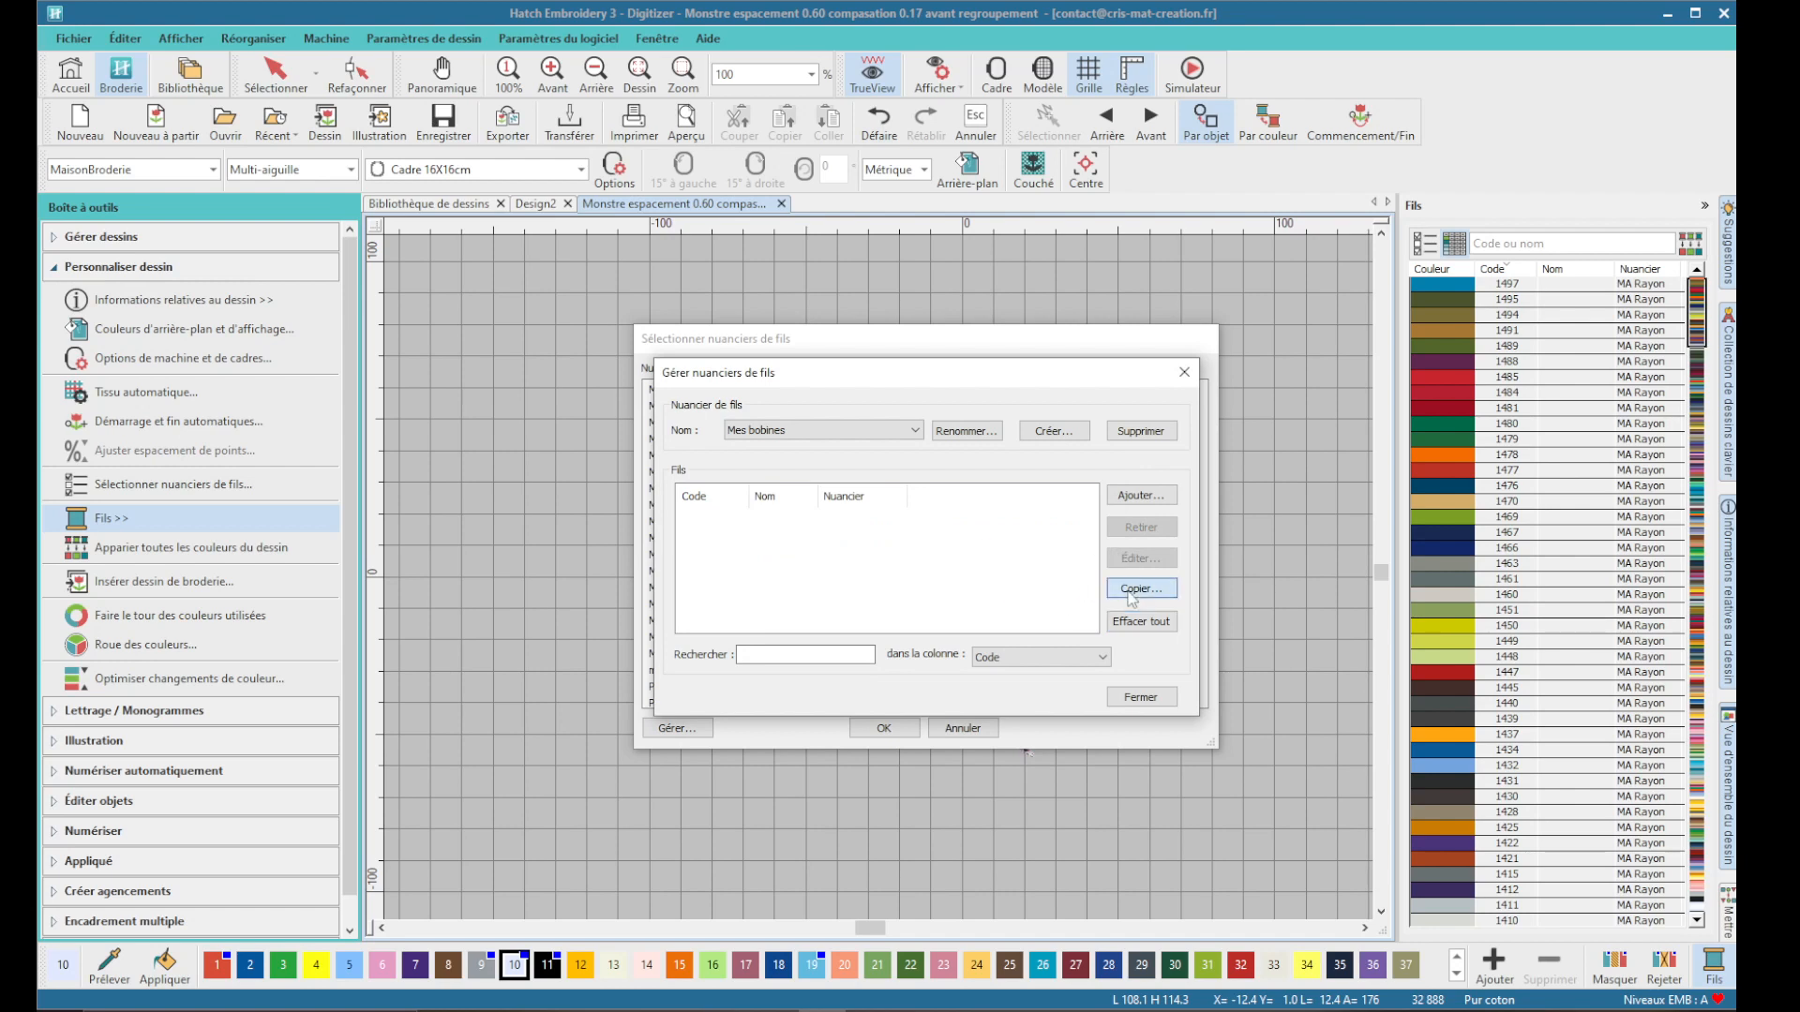
# - Copy thread 505 from the Gunold Sulky 40 chart into the Mes bobines chart
pyautogui.click(1139, 589)
pyautogui.click(937, 464)
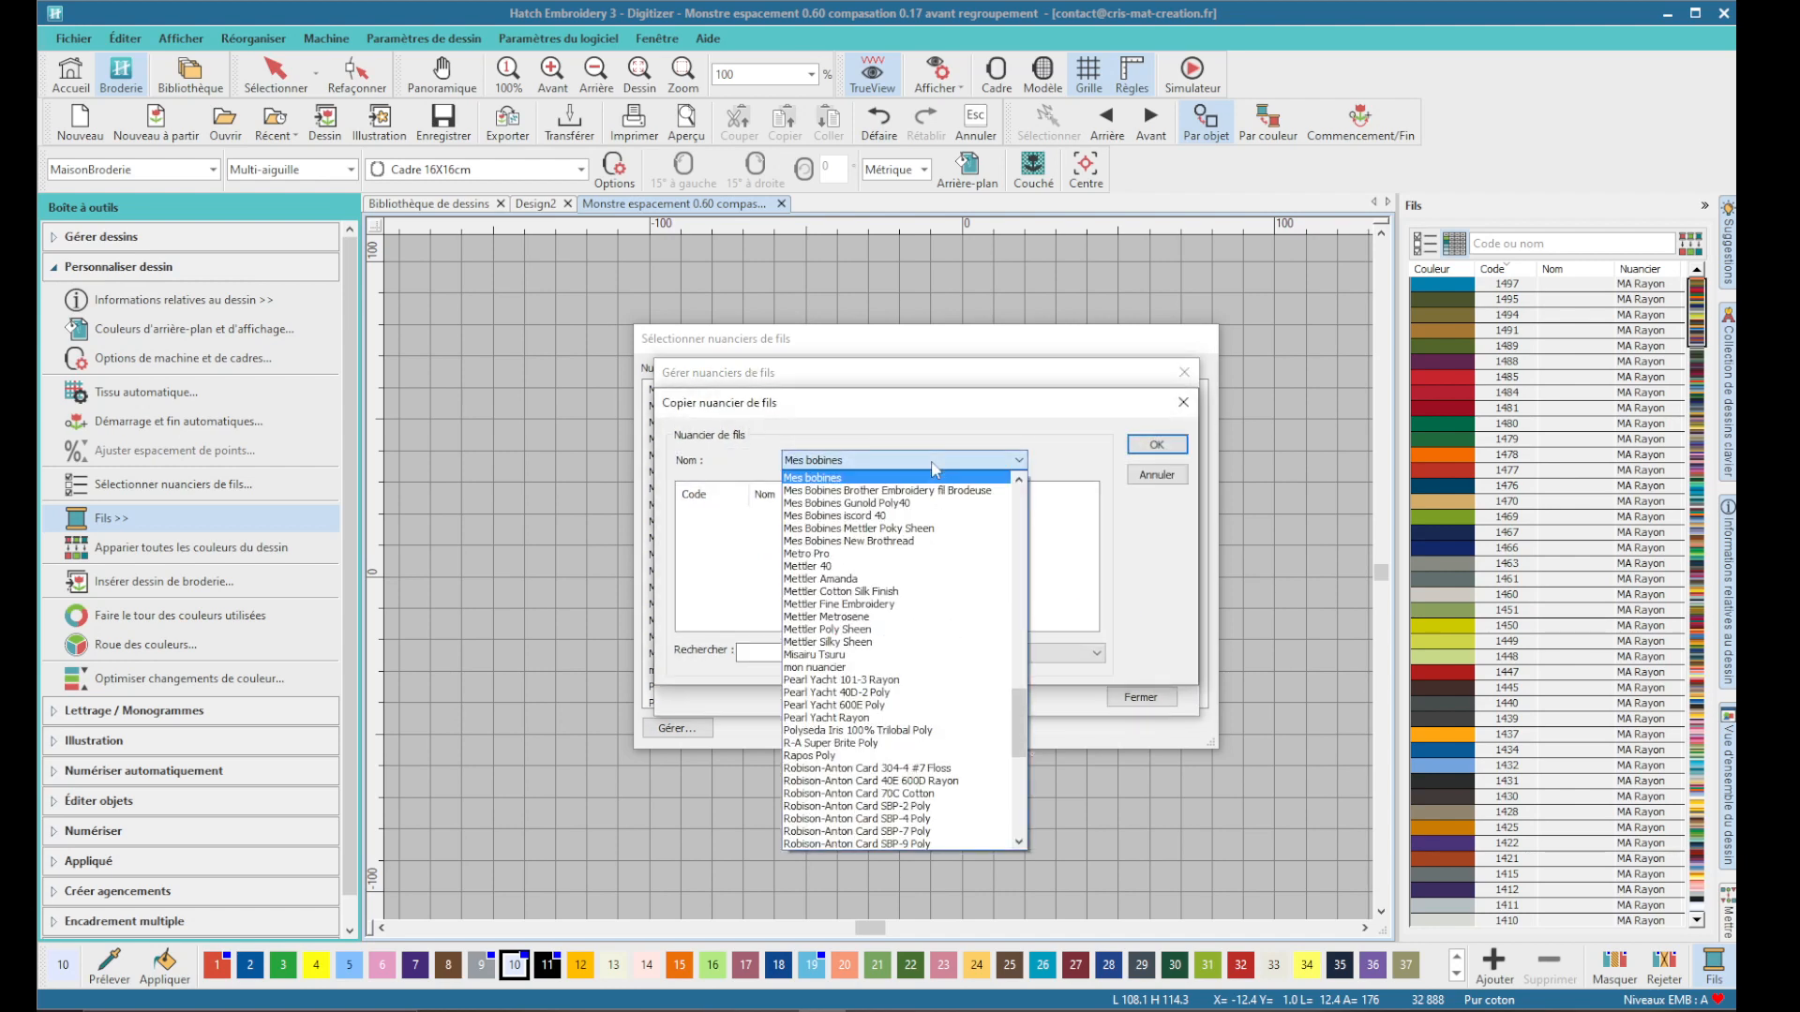
pyautogui.scroll(1, 912, 656)
pyautogui.scroll(6, 912, 656)
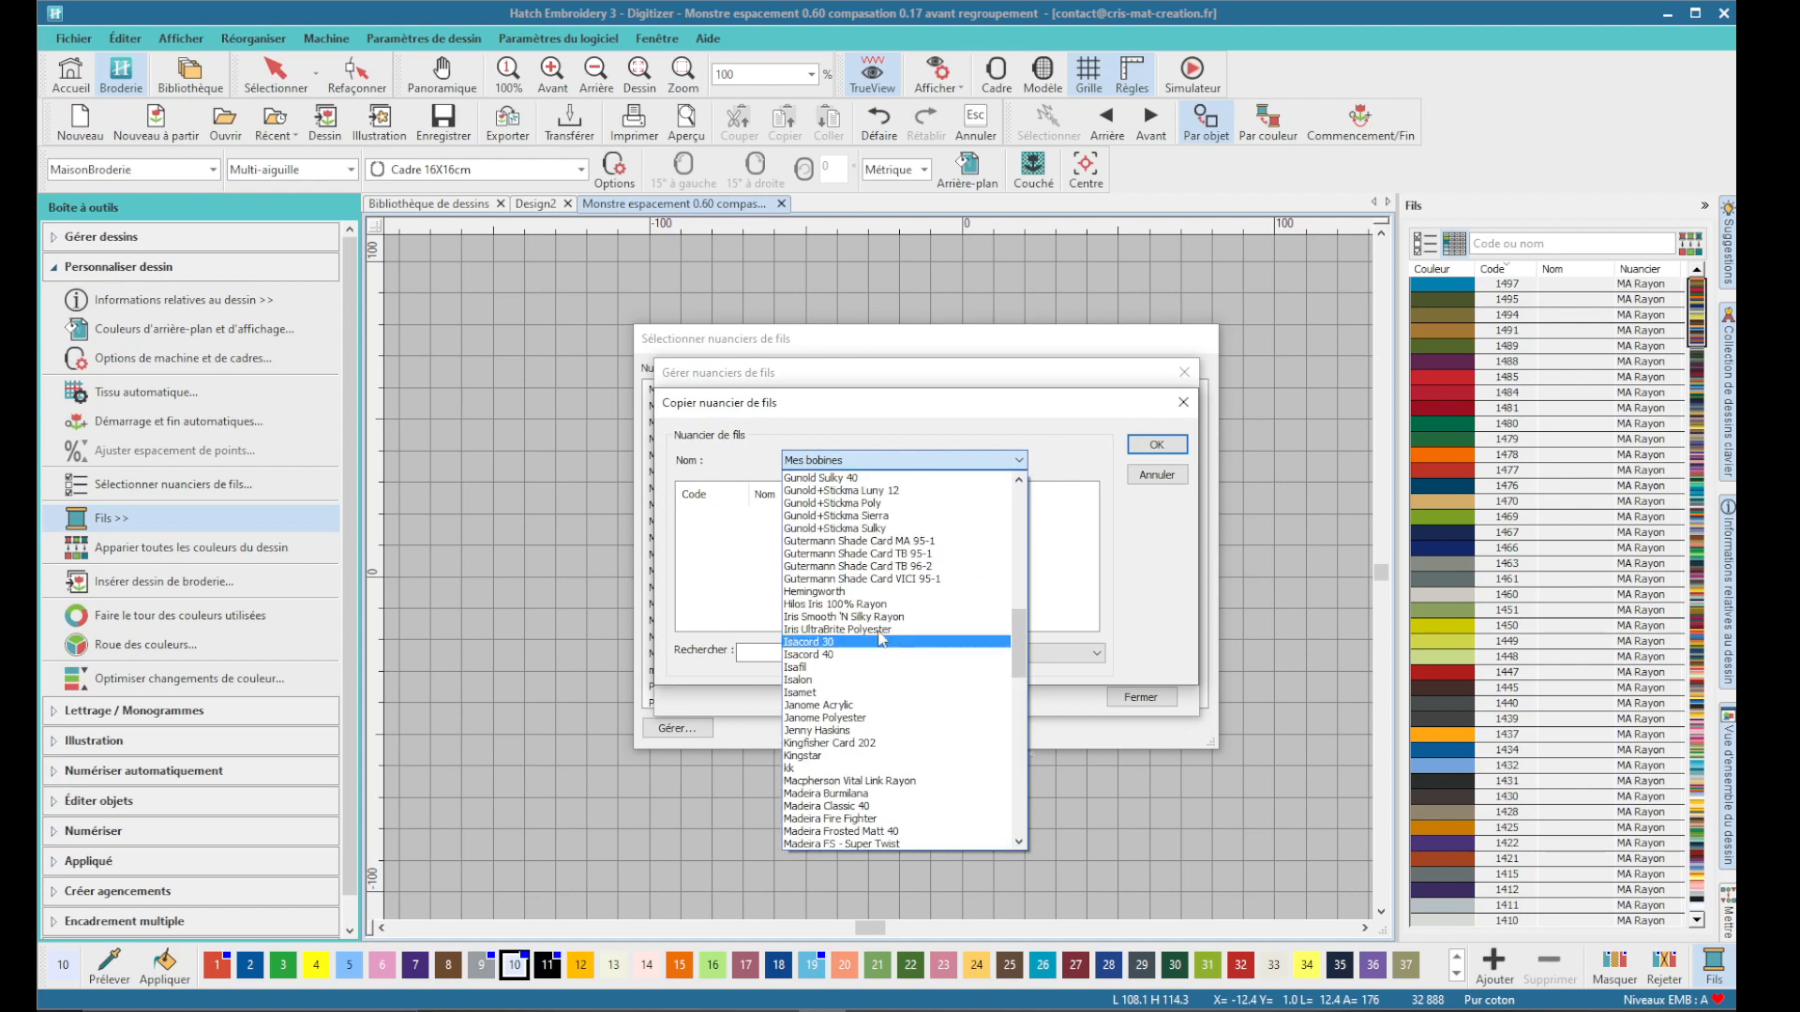
pyautogui.click(827, 485)
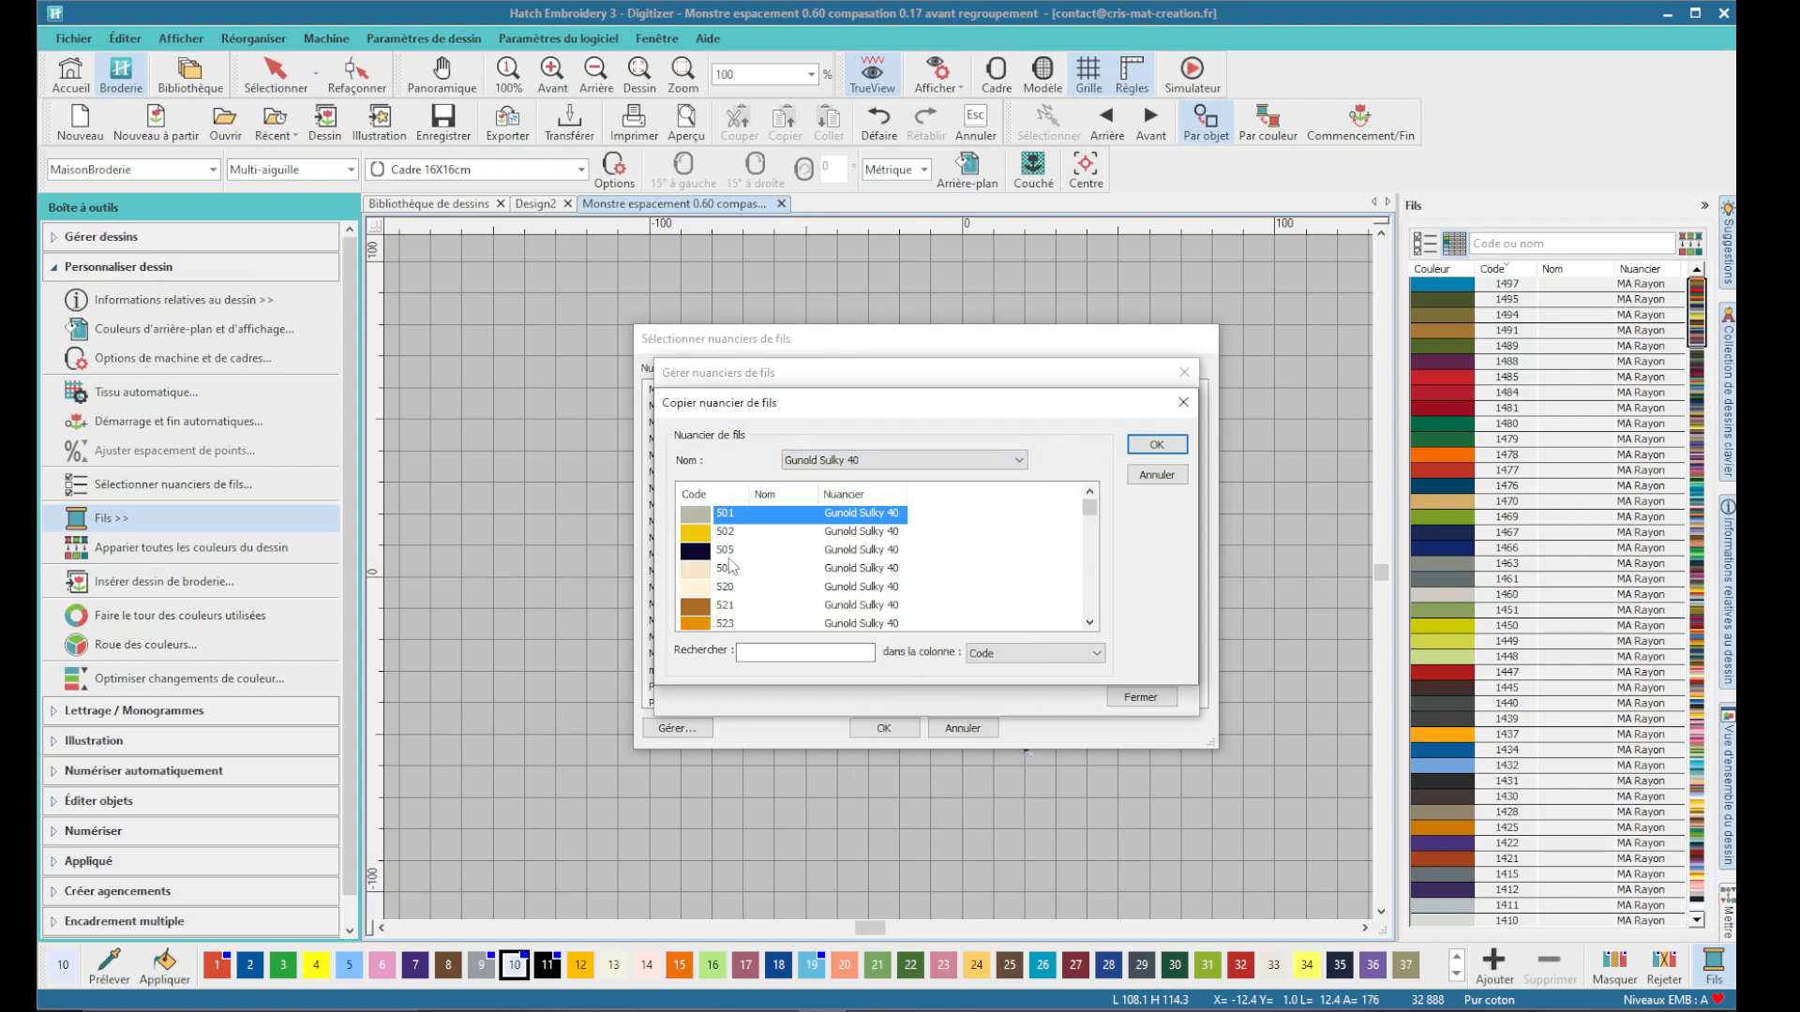
pyautogui.click(736, 551)
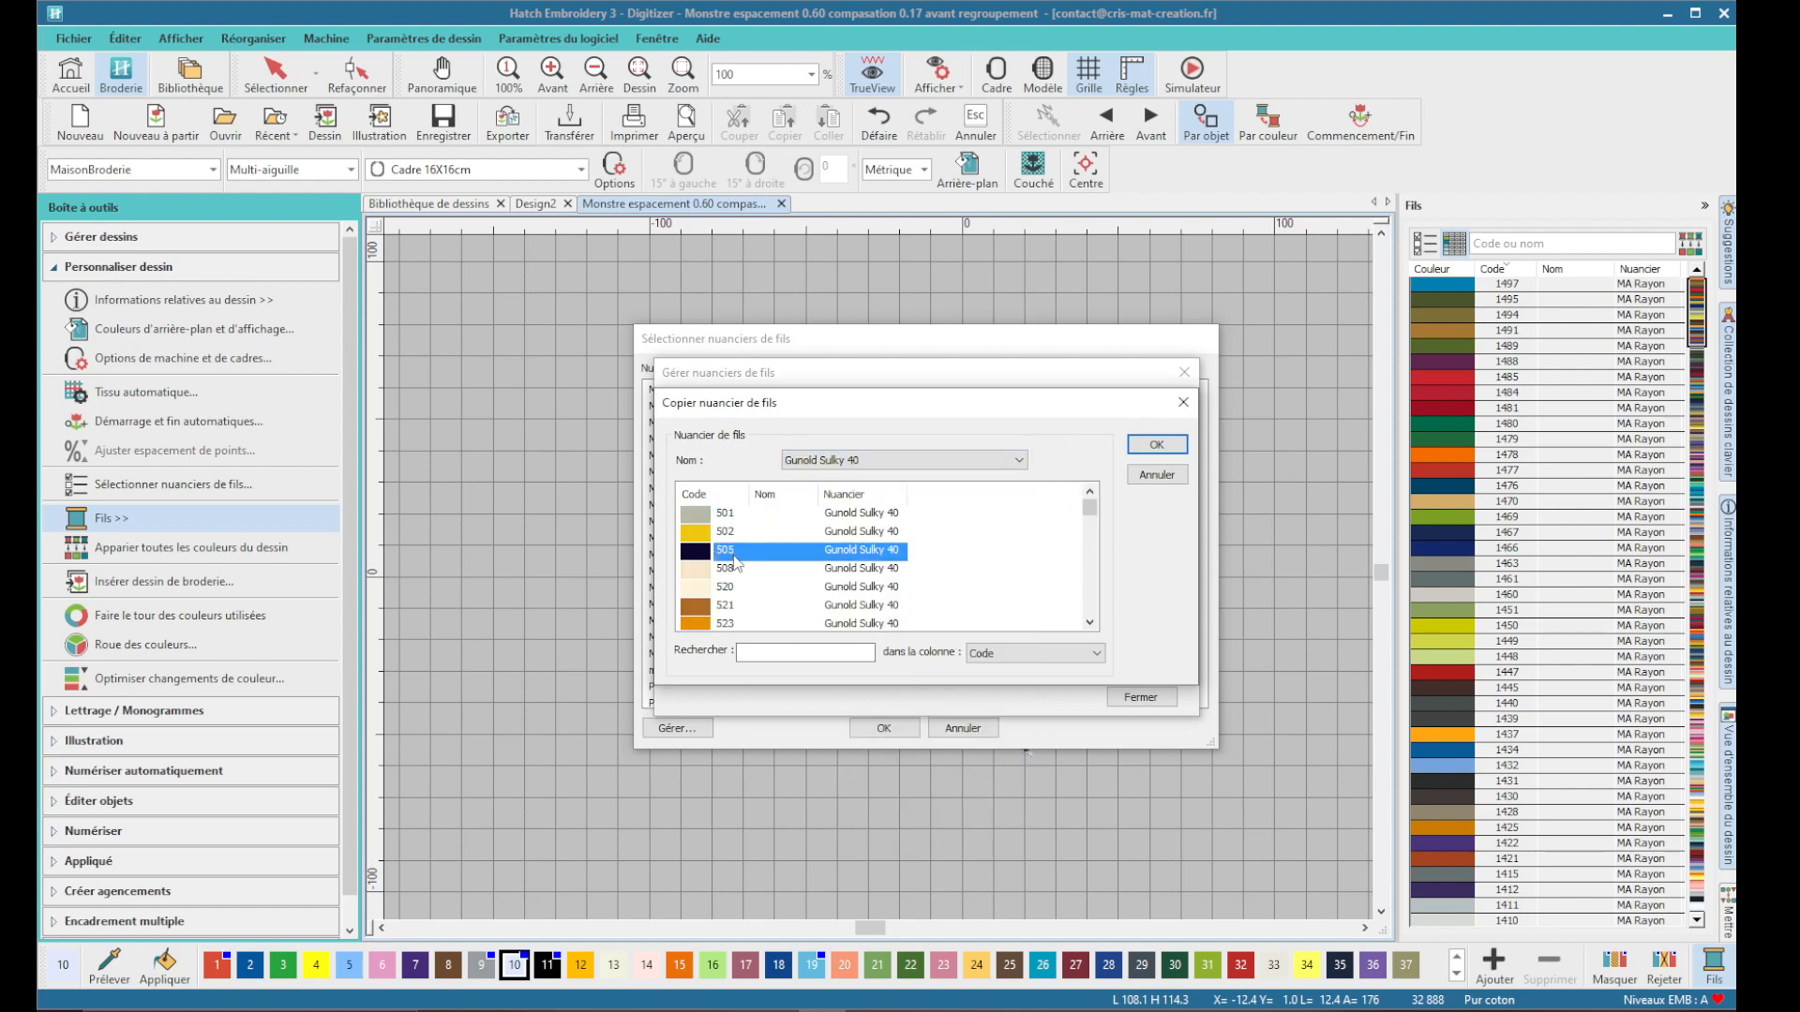
pyautogui.click(1156, 445)
pyautogui.click(1140, 590)
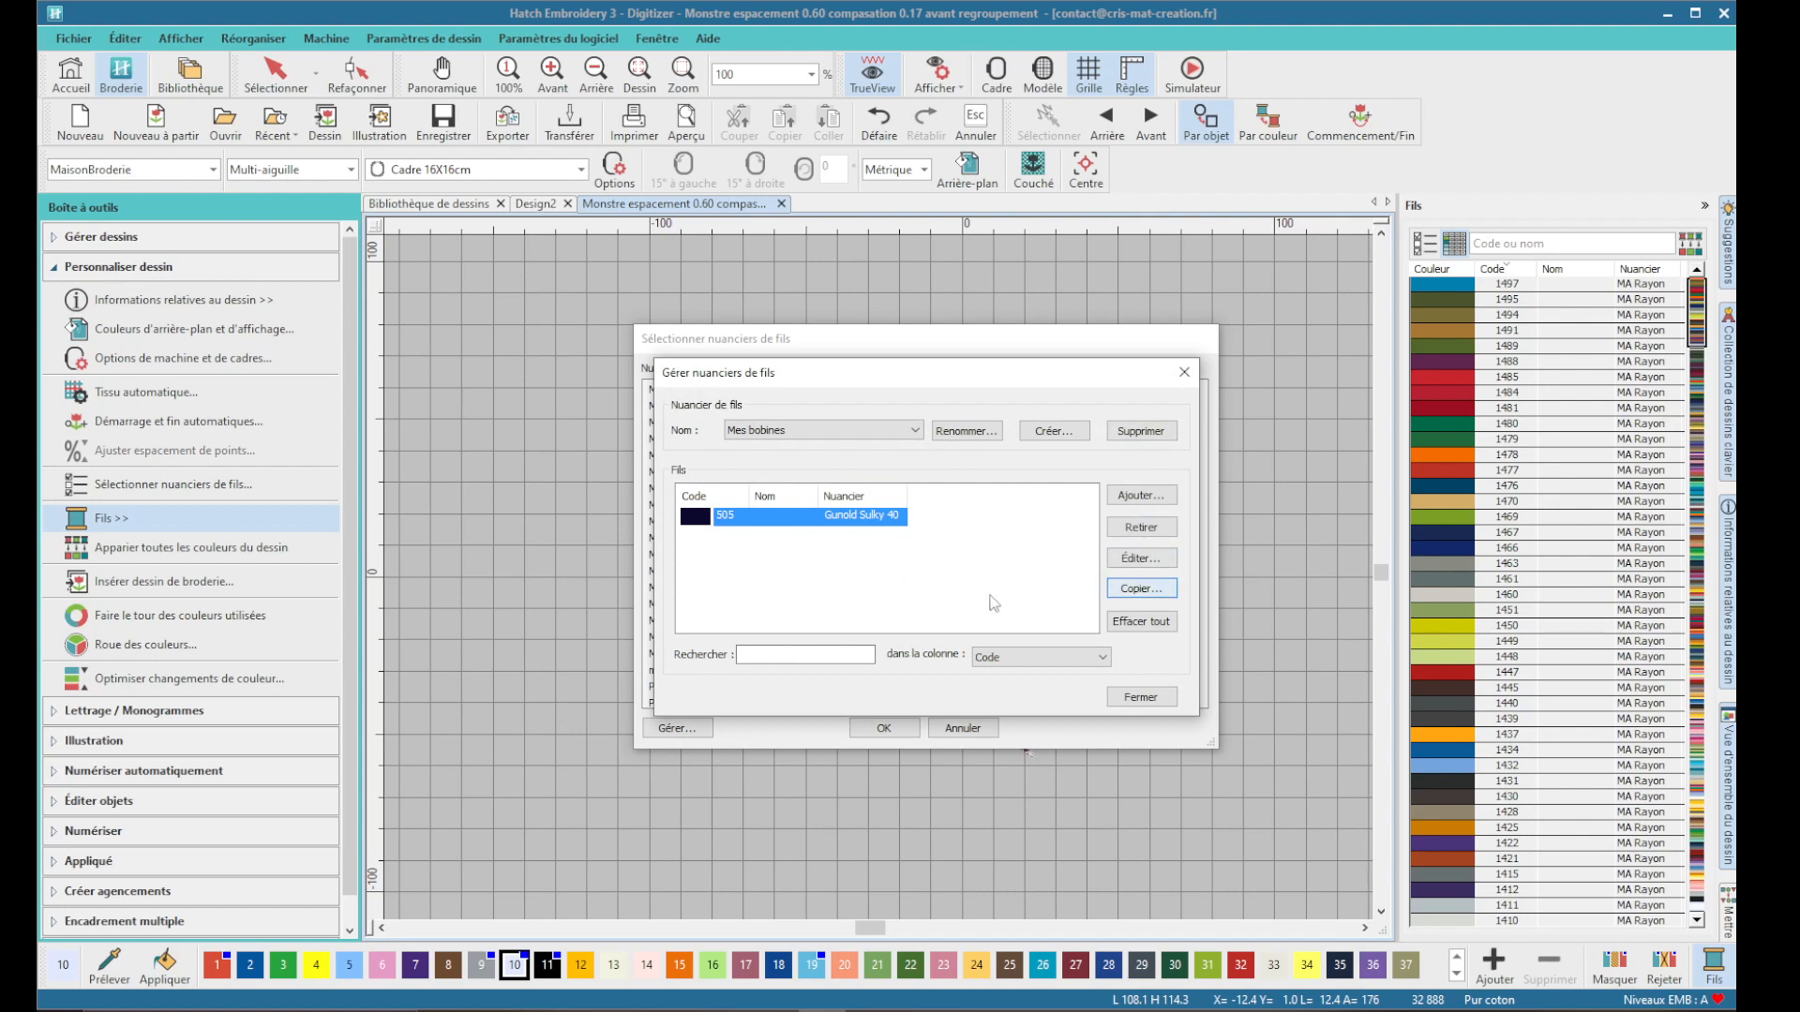
# - Copy thread C005 Green Gold from the Royal chart into the Mes bobines chart
pyautogui.click(849, 461)
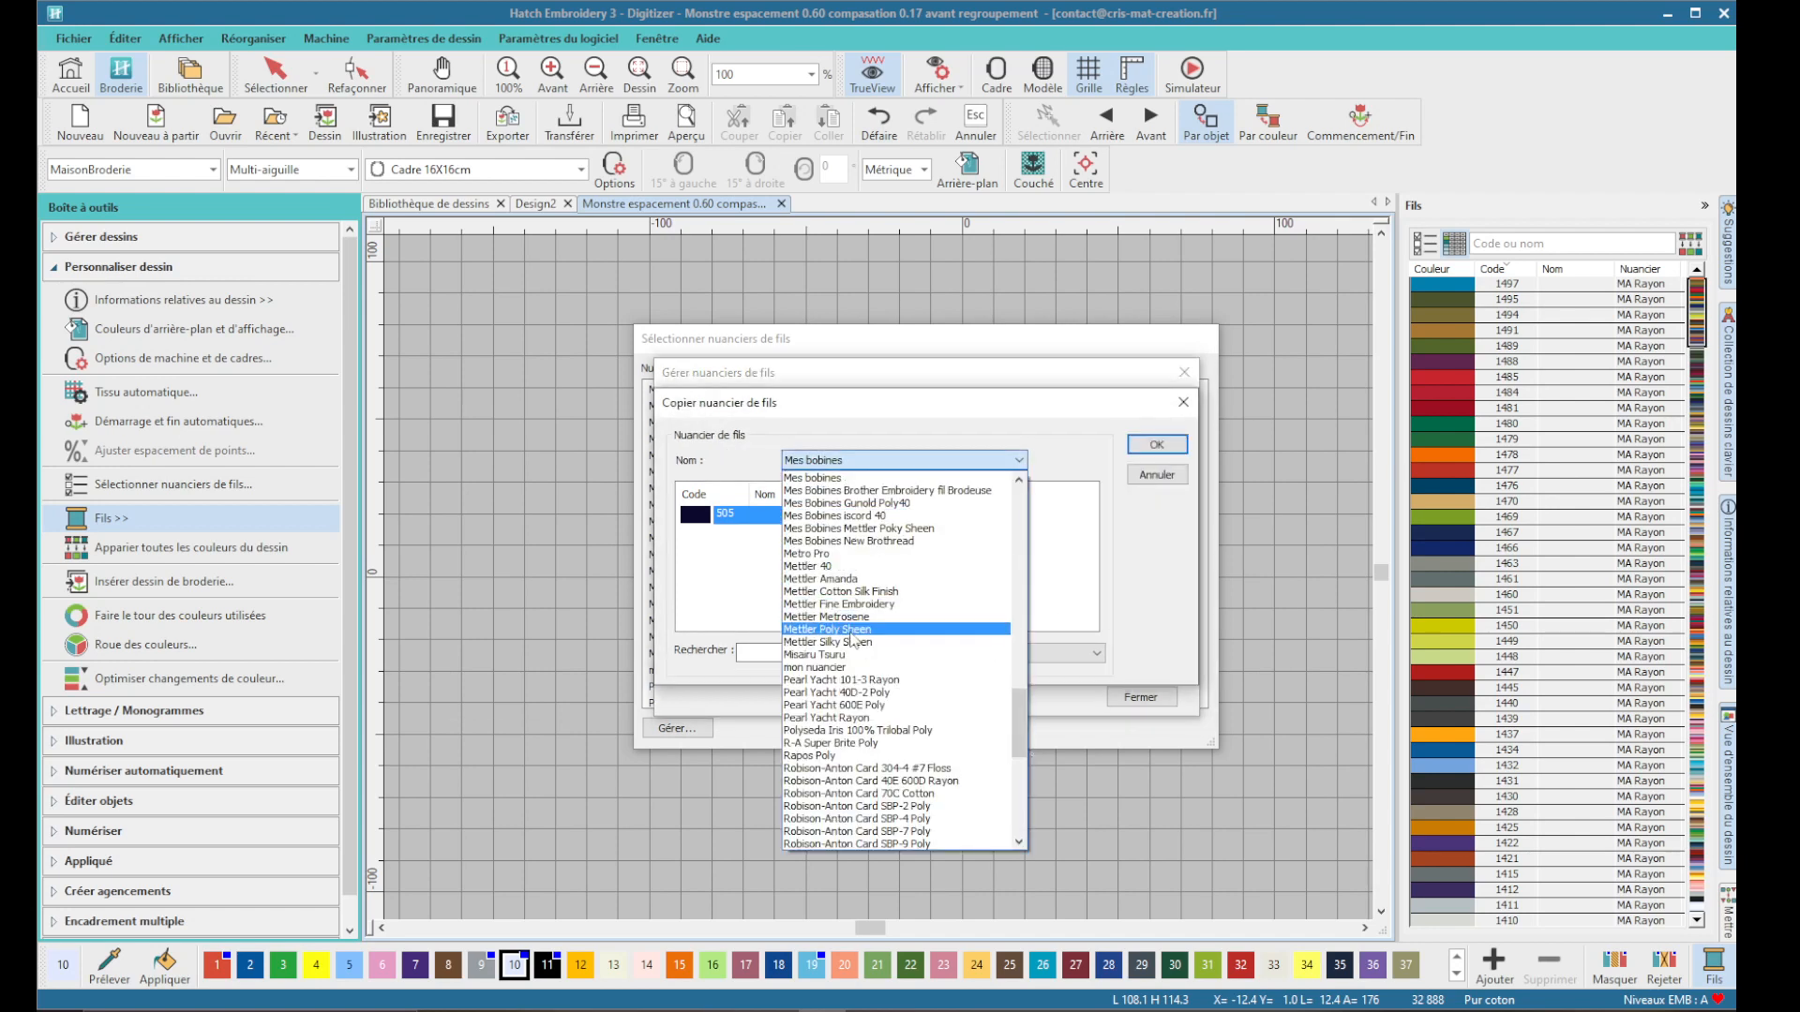
pyautogui.scroll(-5, 829, 713)
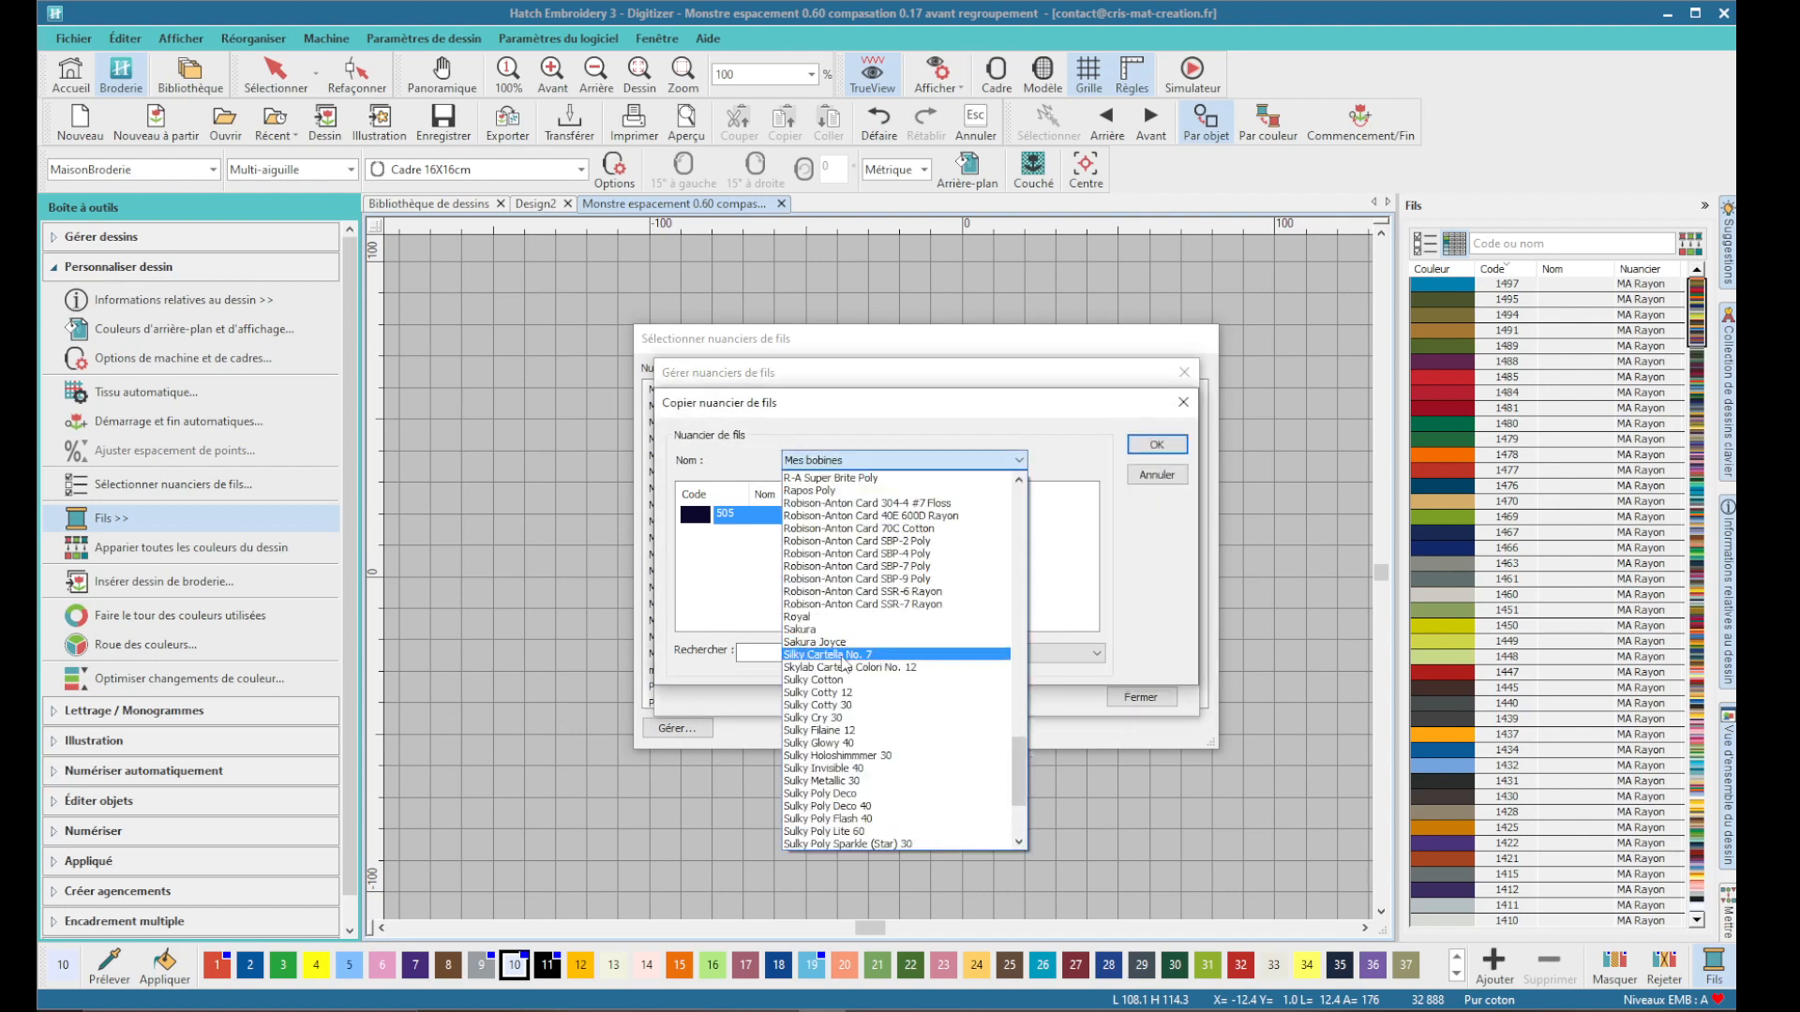
pyautogui.click(804, 617)
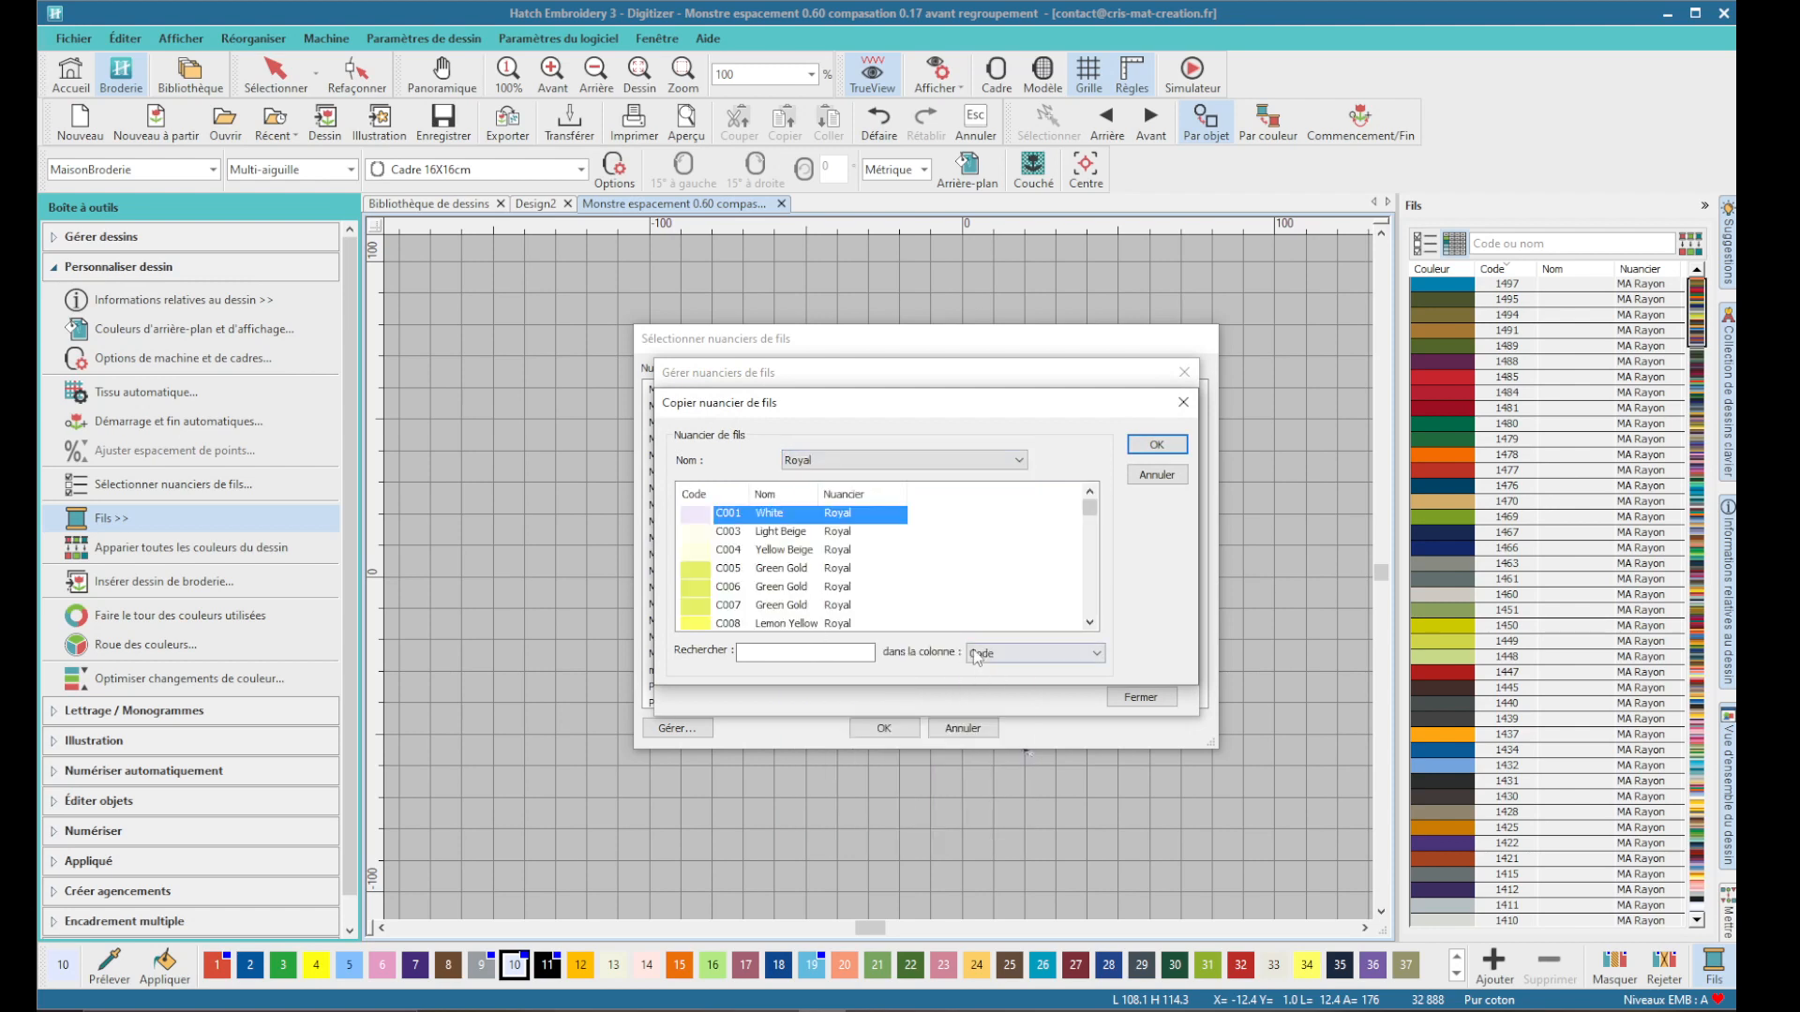
pyautogui.click(785, 571)
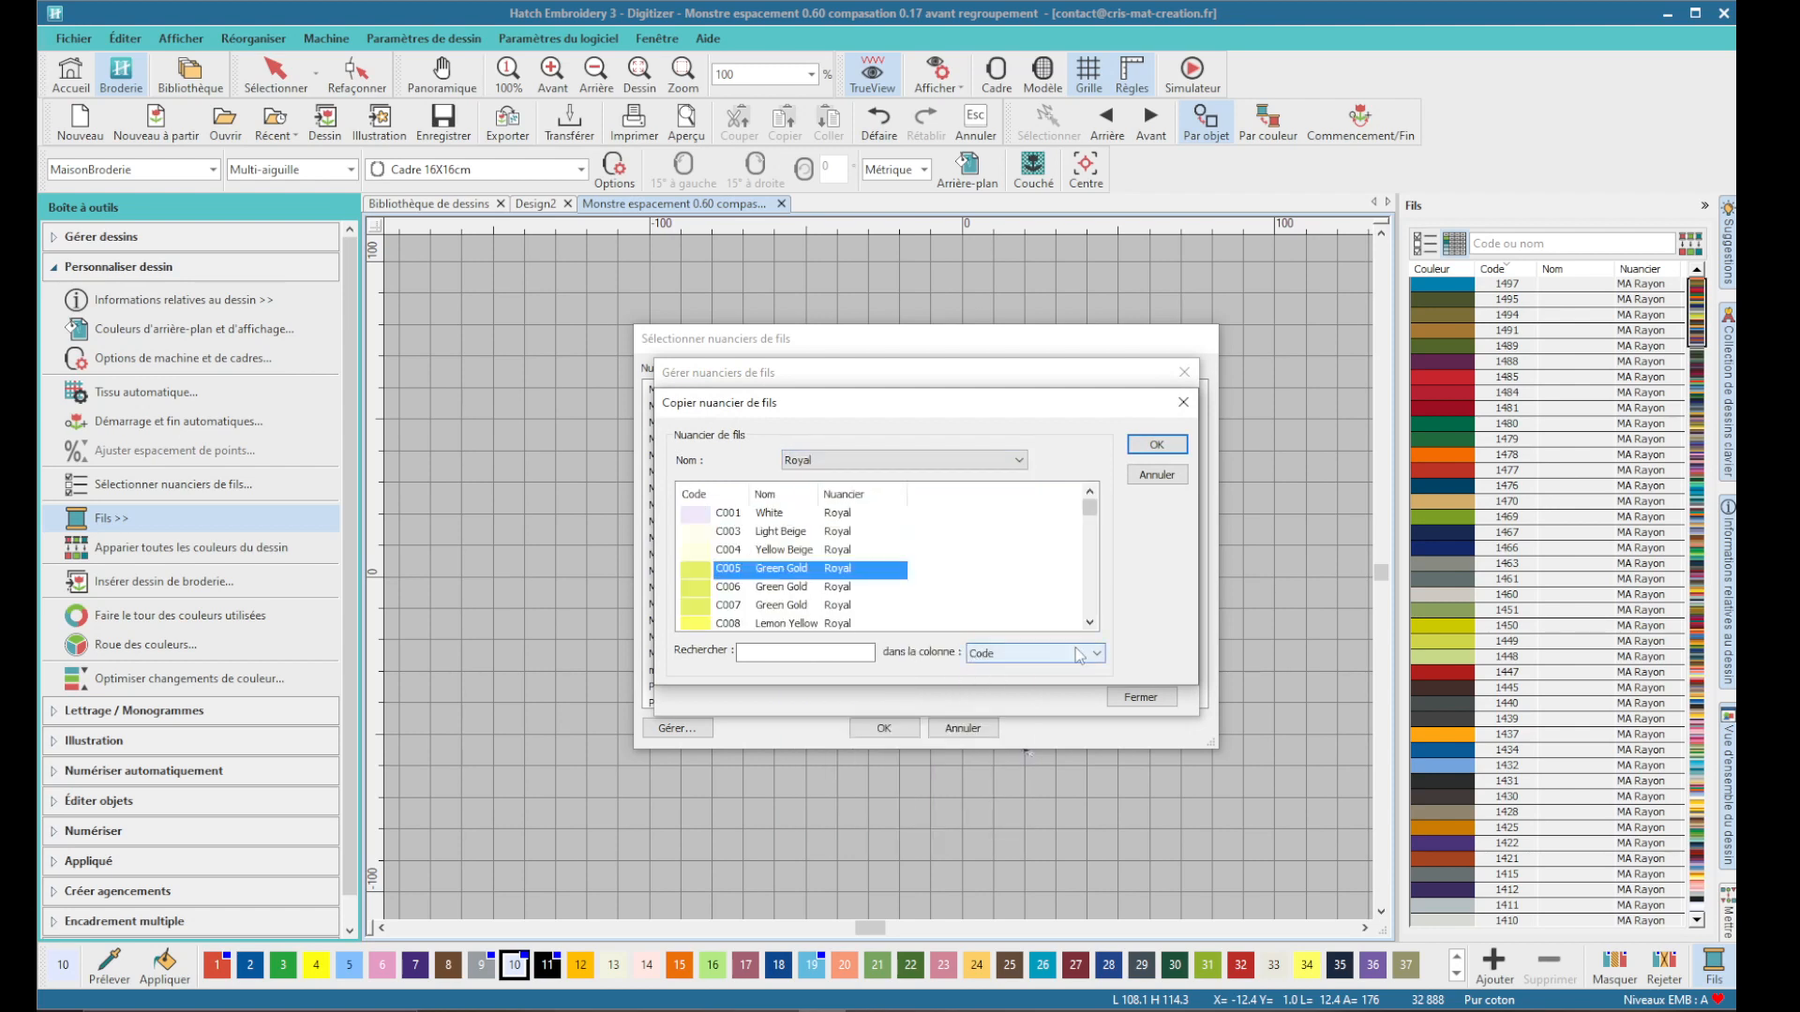
pyautogui.click(1155, 444)
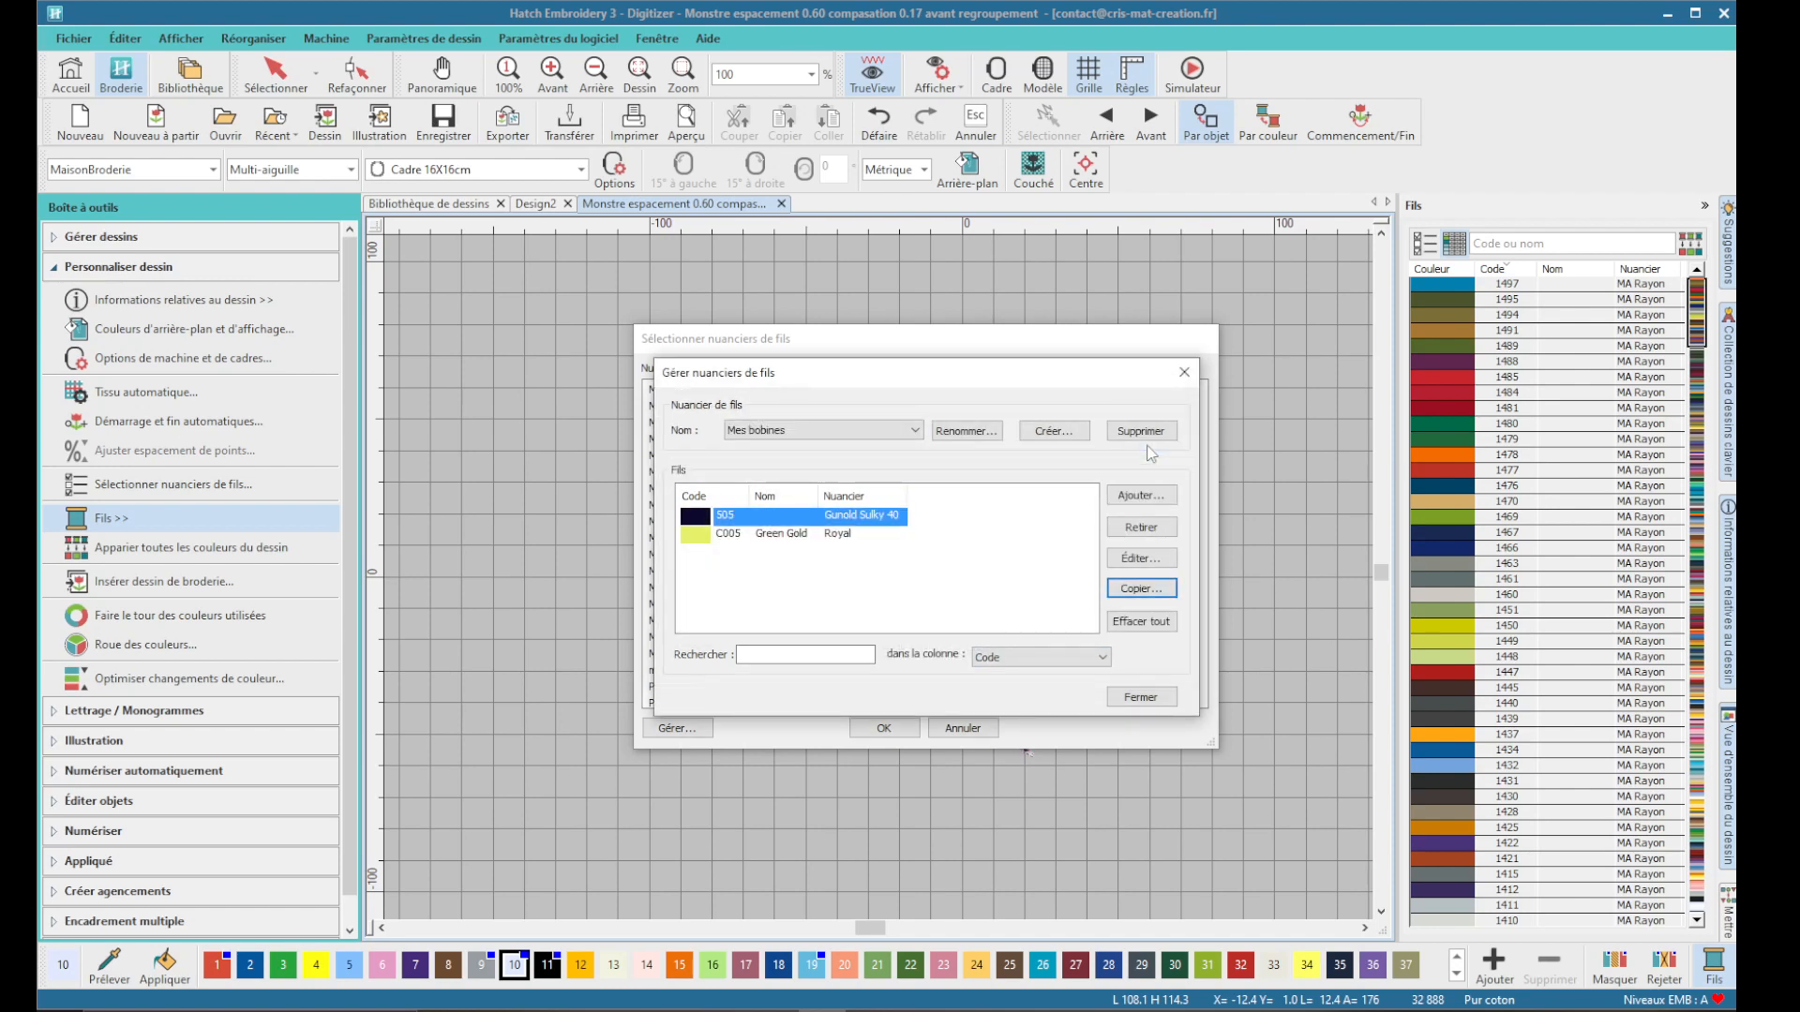
# - Copy thread 3005 Dawning Gold from the Wonang 100% Viscose Rayon chart into Mes bobines and close the thread chart manager
pyautogui.click(1143, 590)
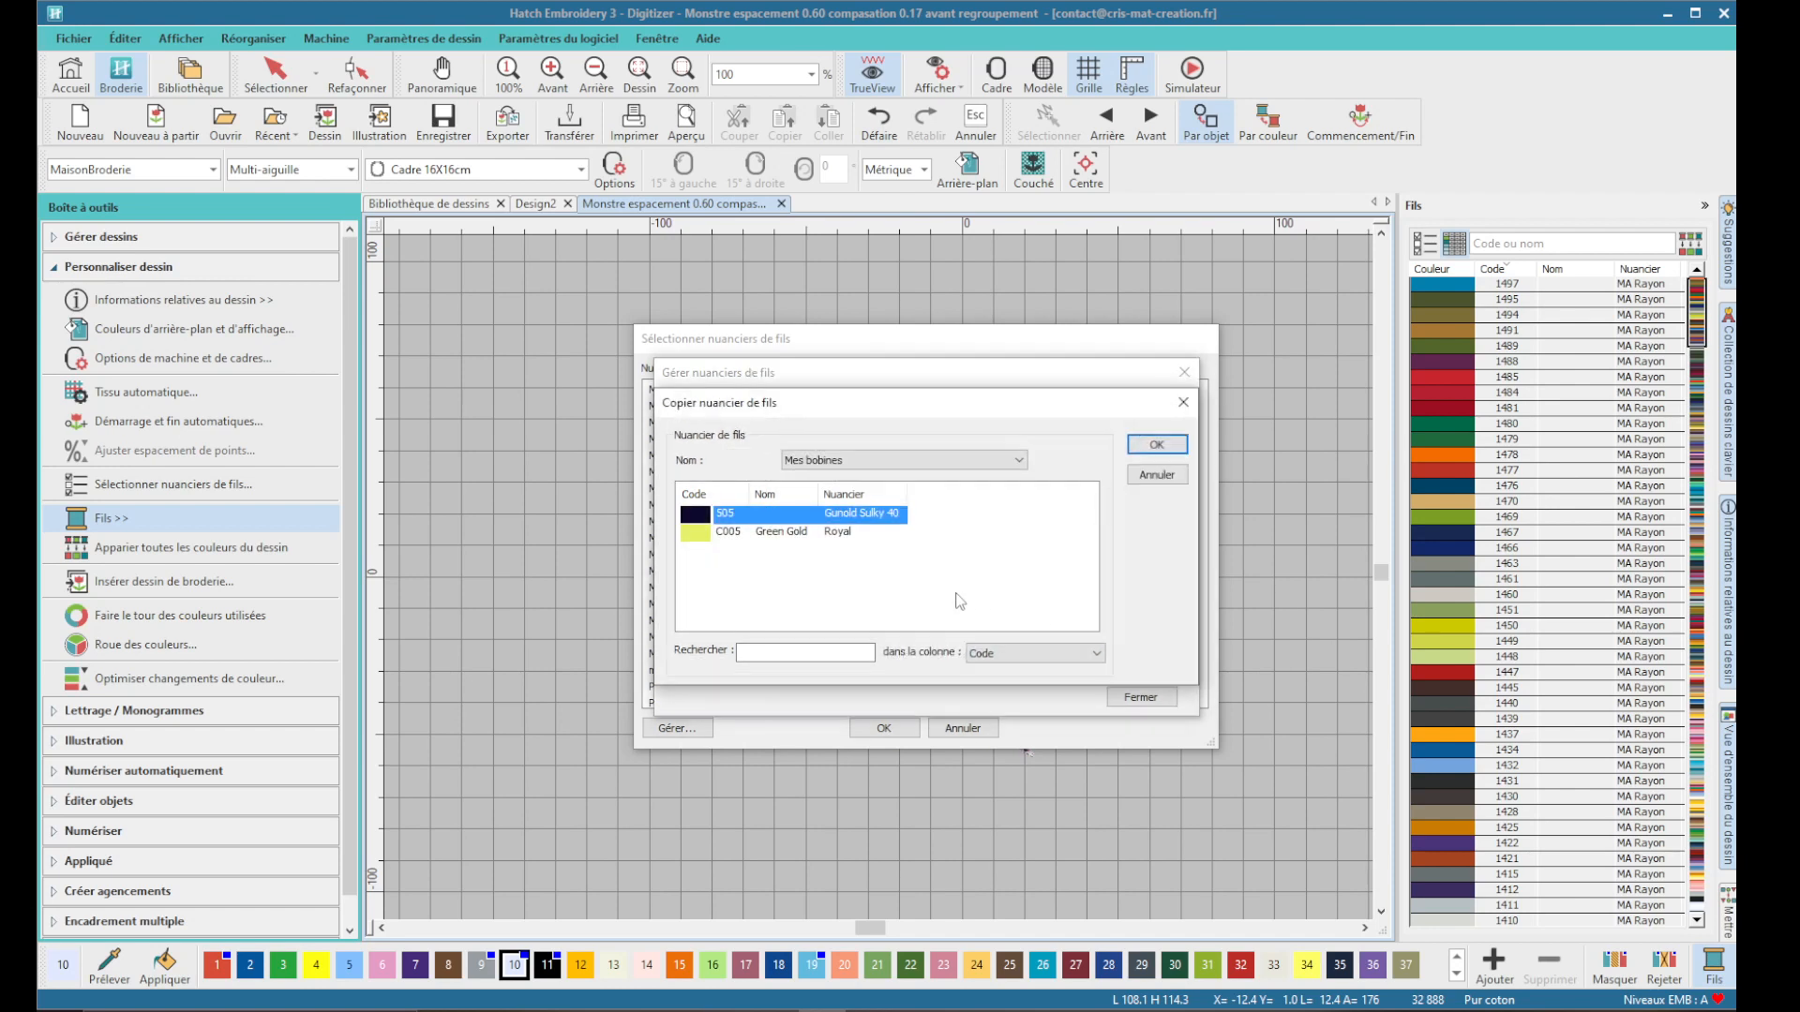
pyautogui.click(886, 463)
pyautogui.scroll(-9, 911, 705)
pyautogui.scroll(-3, 844, 791)
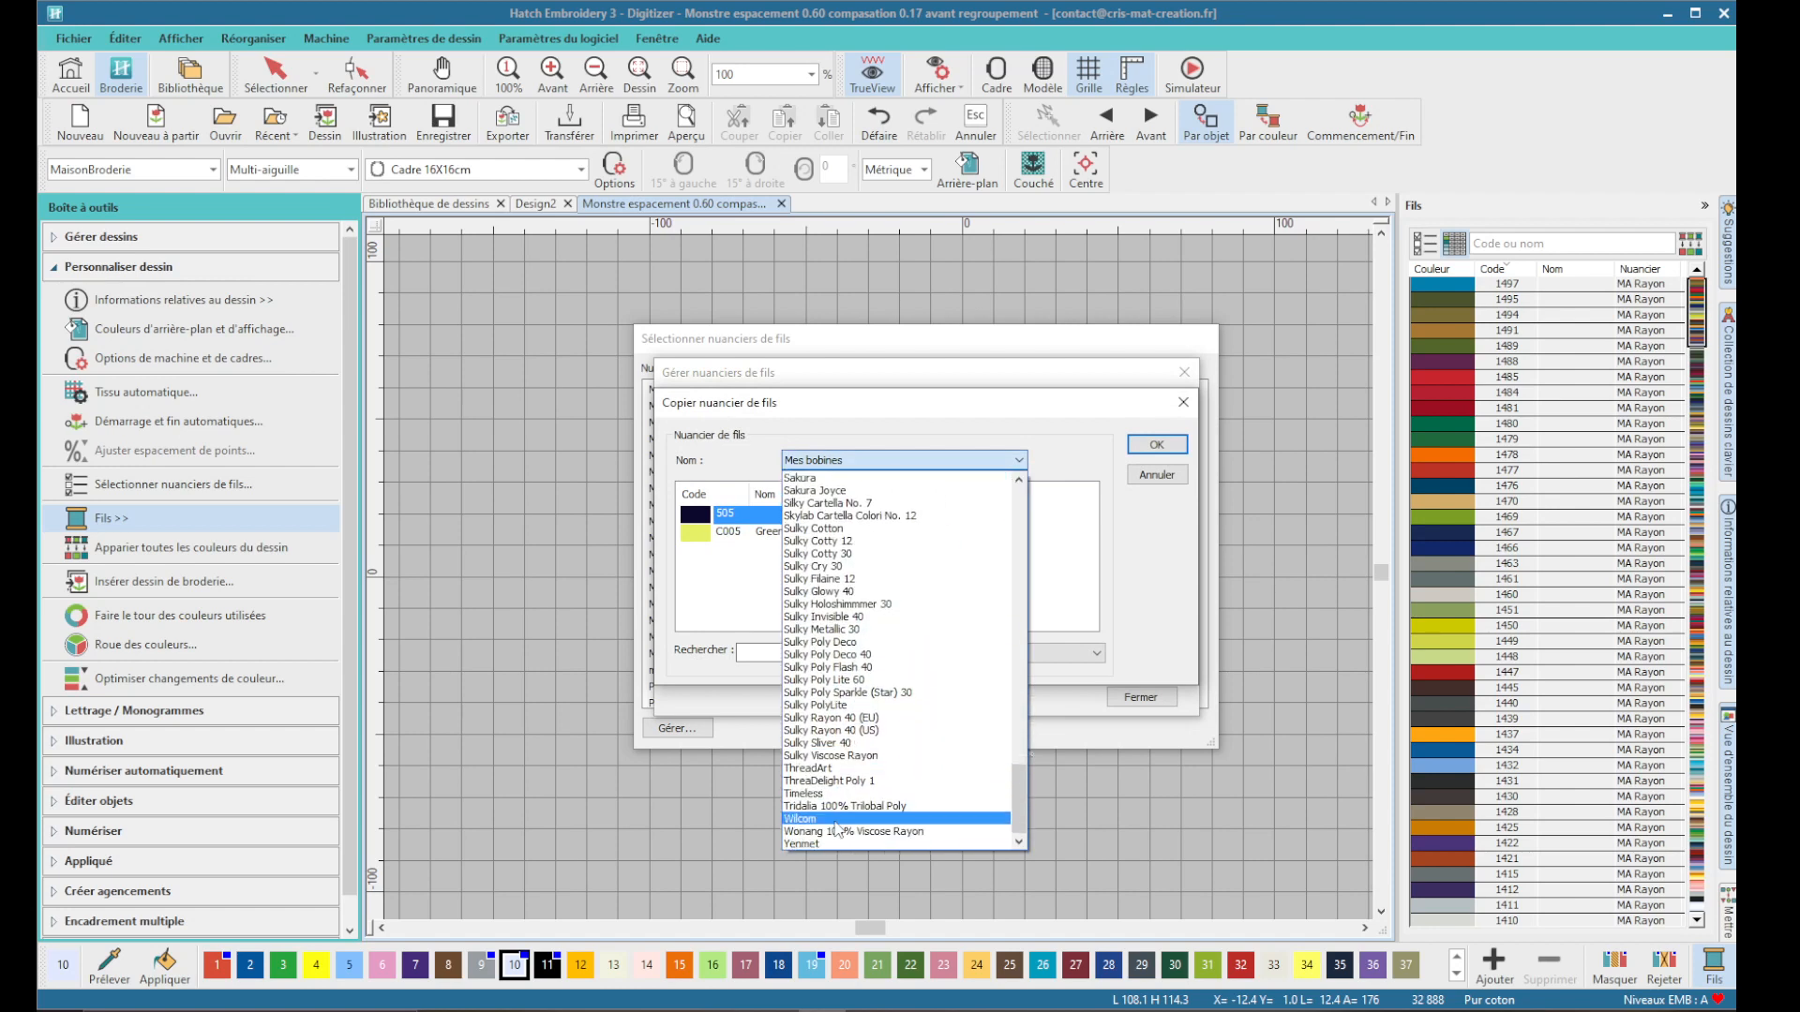
pyautogui.click(839, 837)
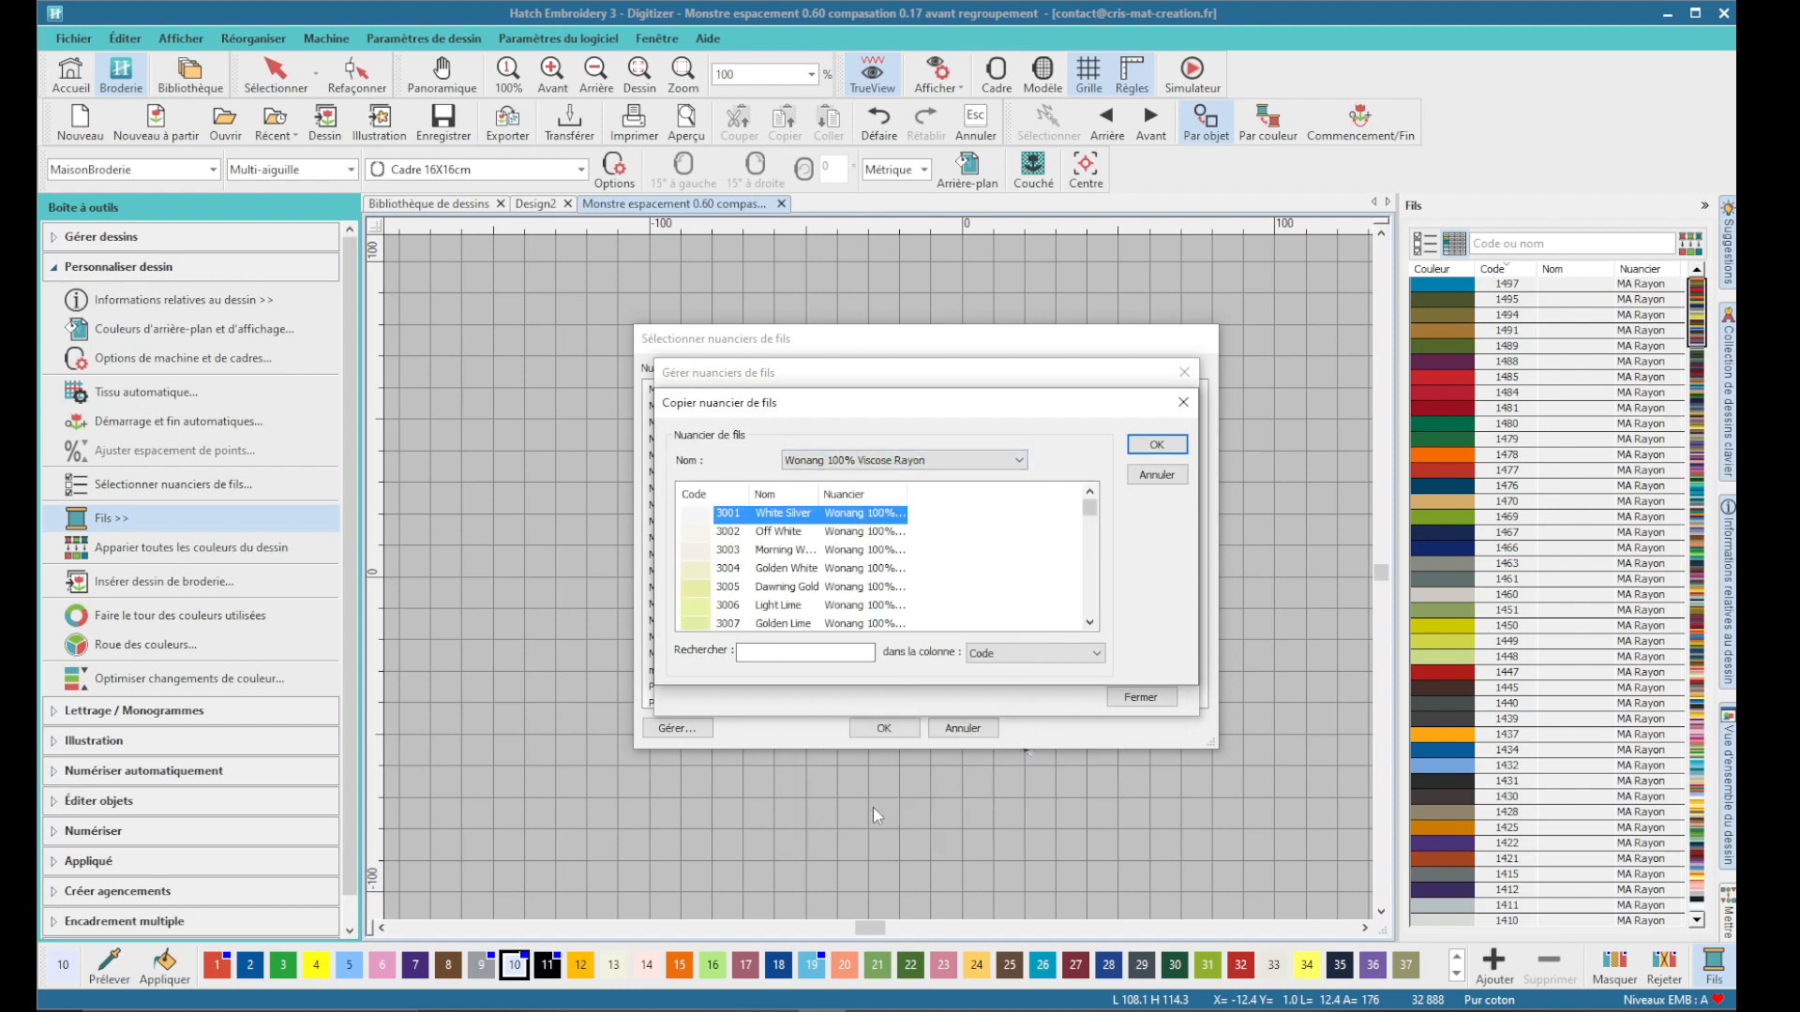
pyautogui.click(804, 586)
pyautogui.click(1157, 445)
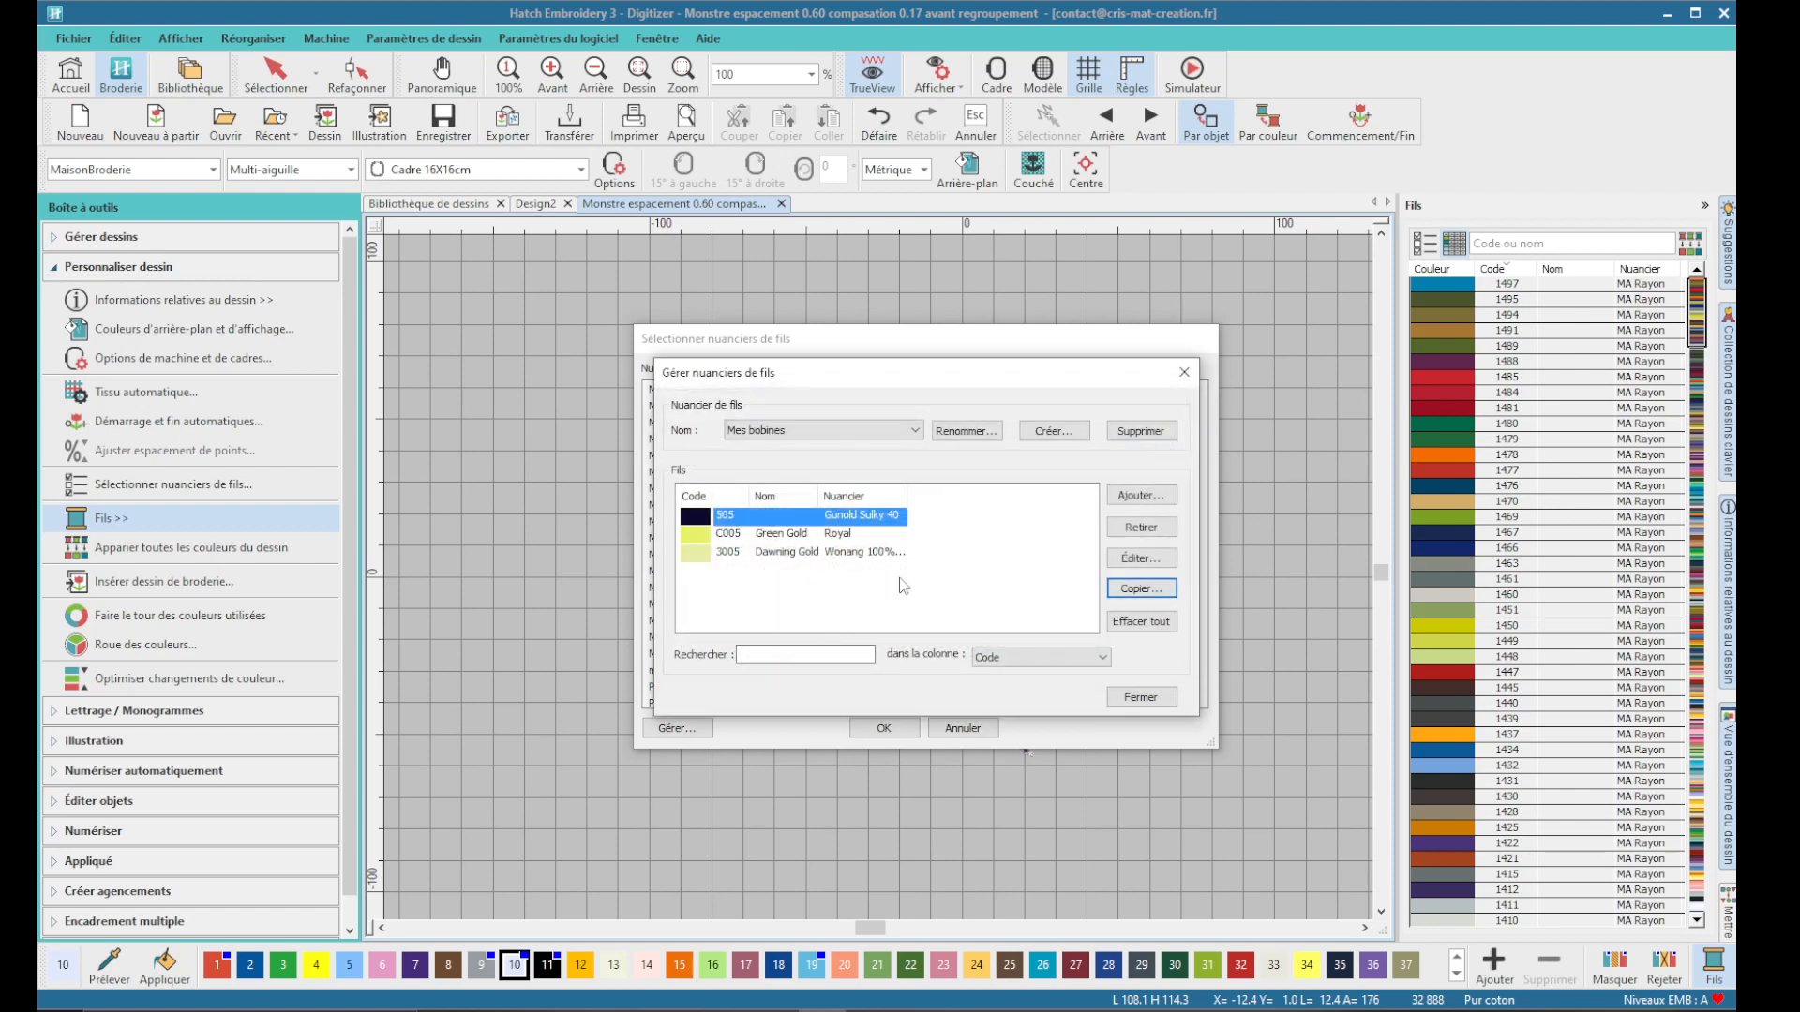
pyautogui.click(1133, 701)
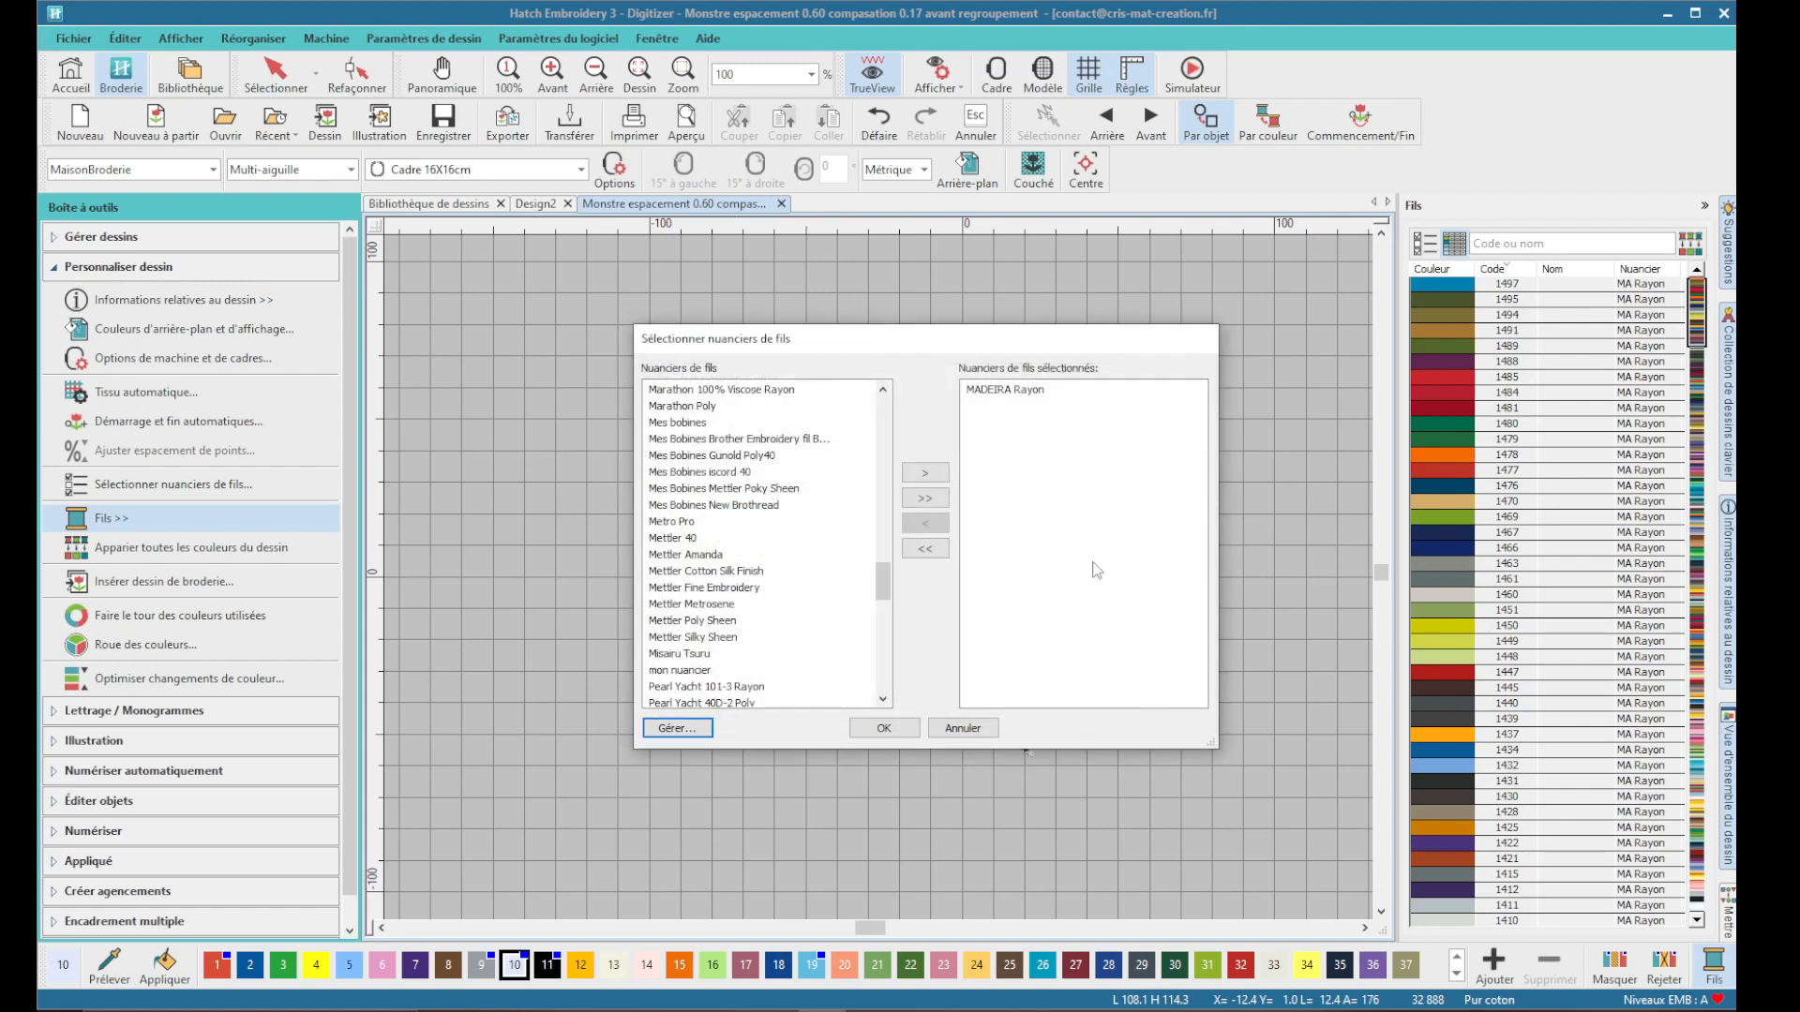
# - Replace MADEIRA Rayon with Mes bobines as the design's selected thread chart and apply the selection
pyautogui.click(1000, 394)
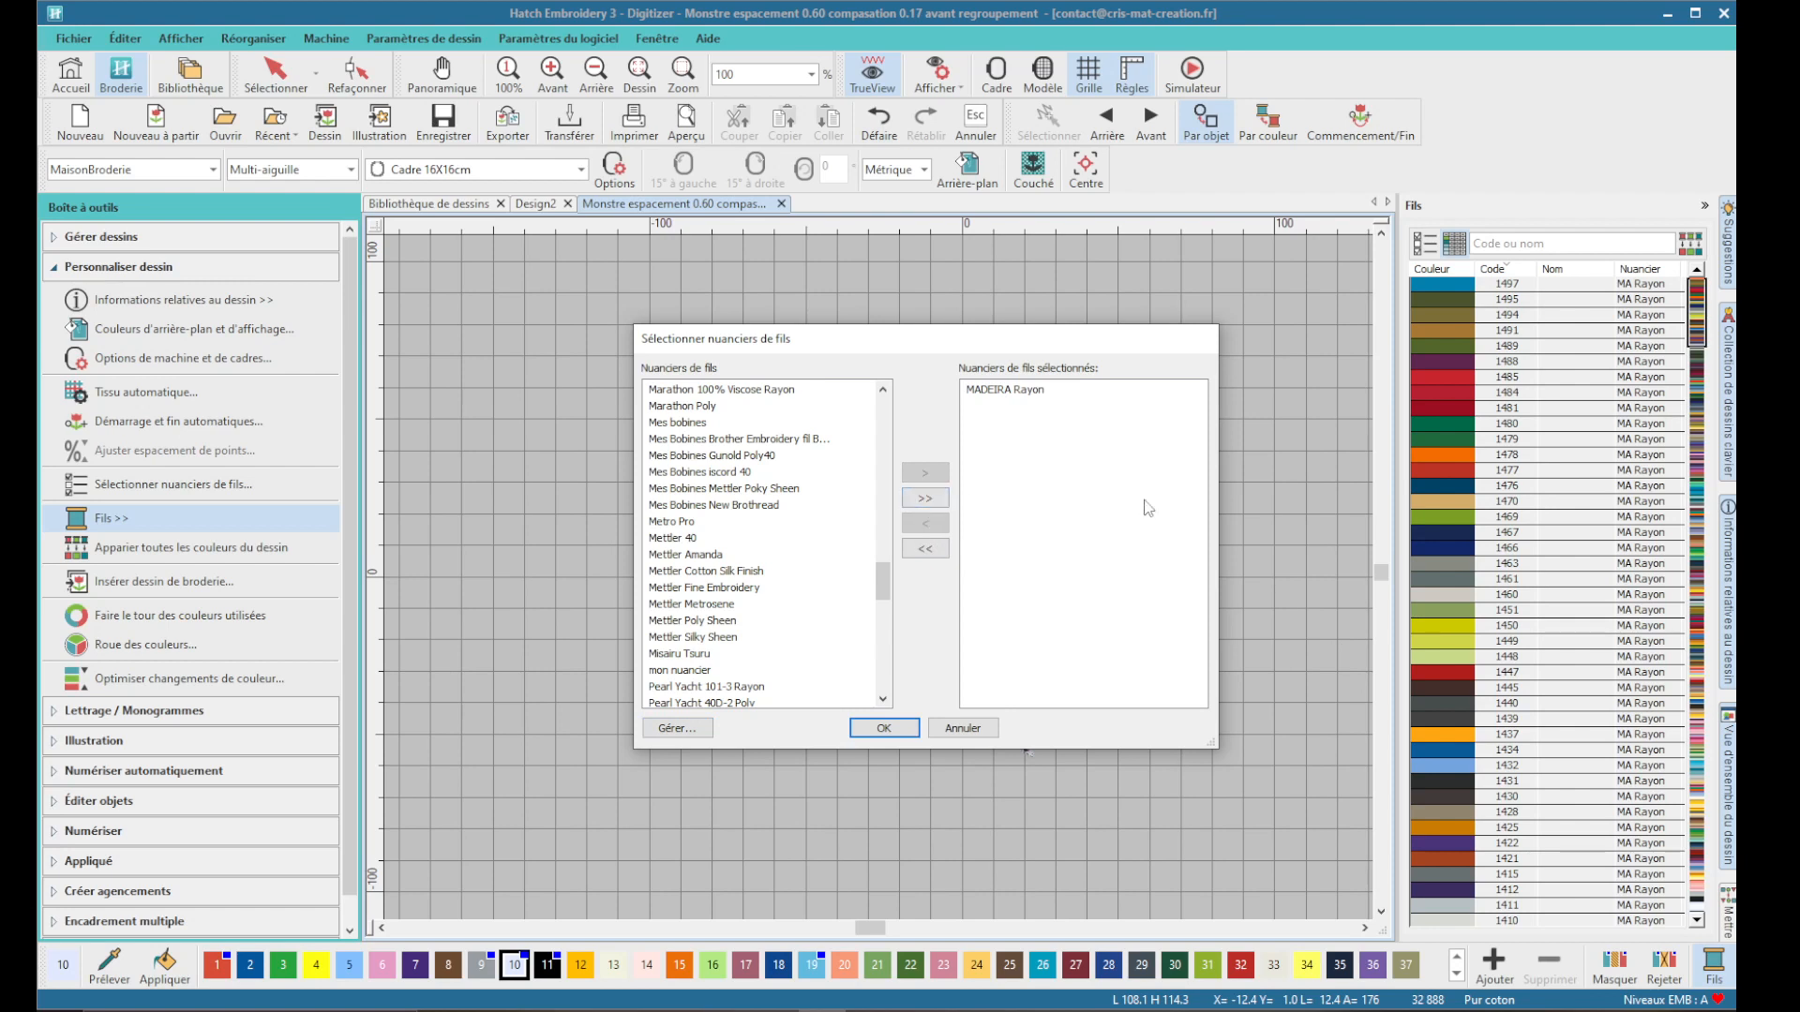
pyautogui.click(1022, 427)
pyautogui.click(926, 523)
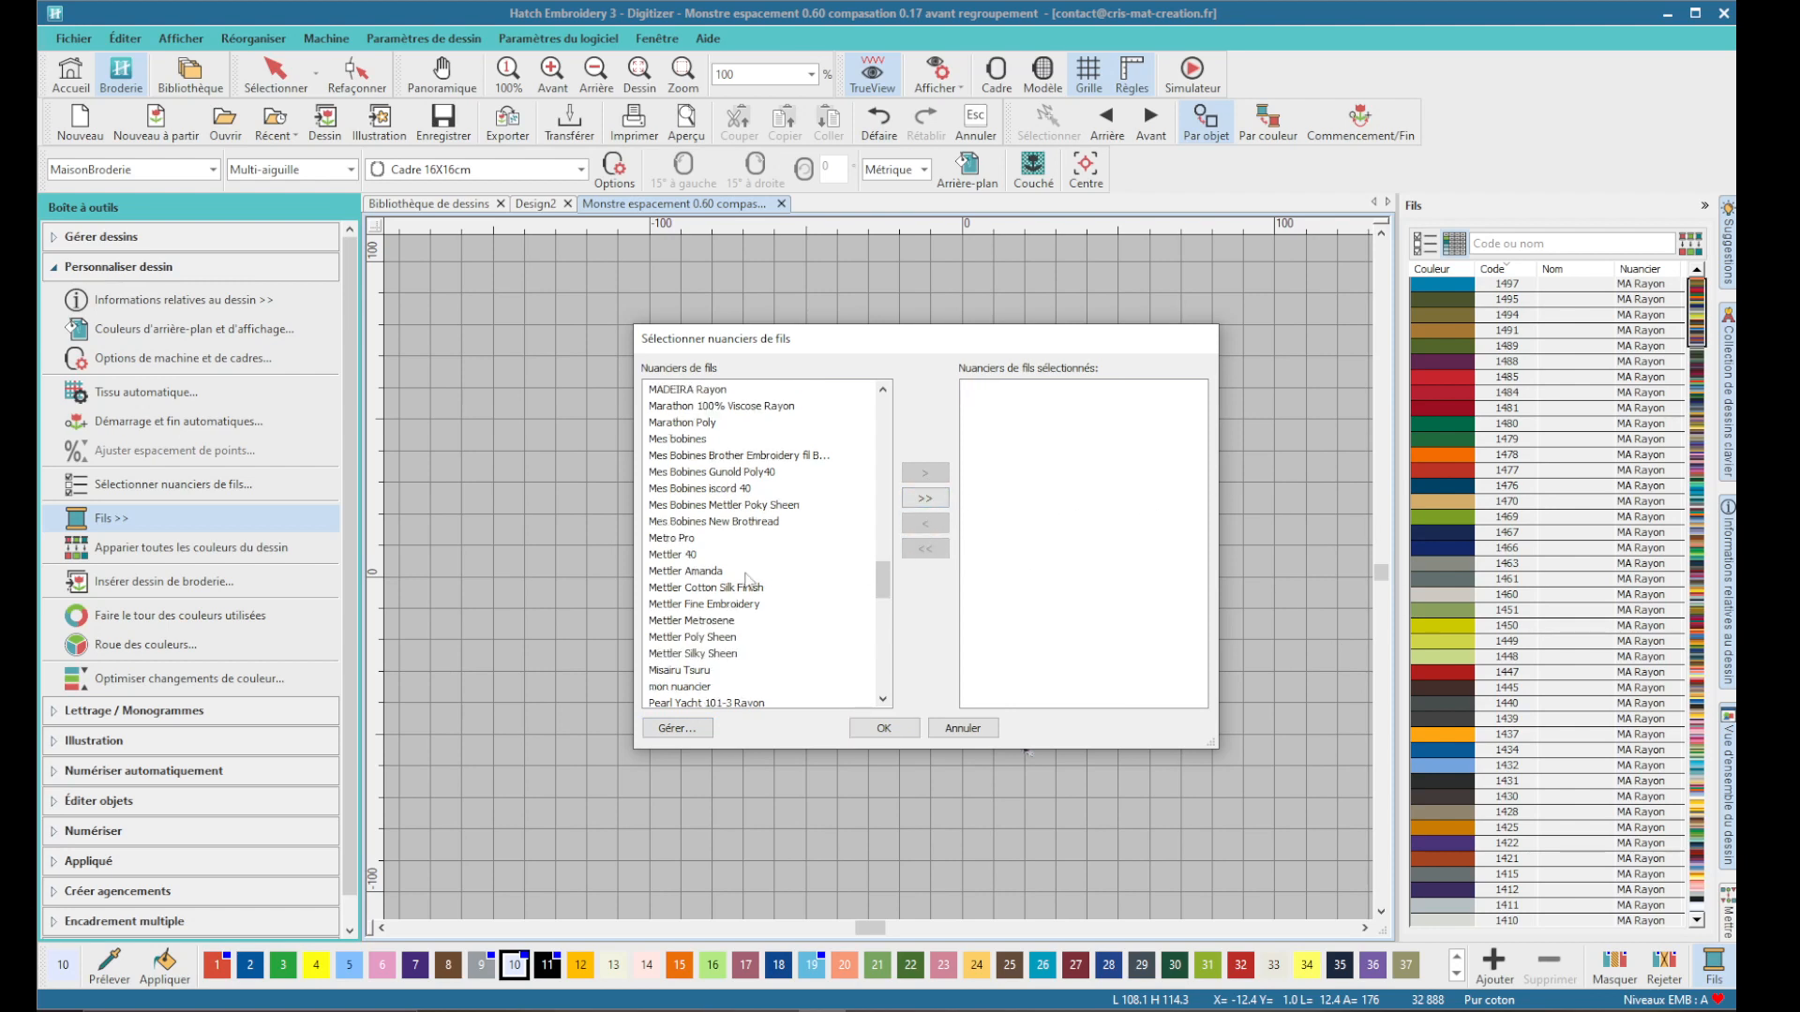
pyautogui.click(694, 441)
pyautogui.click(924, 472)
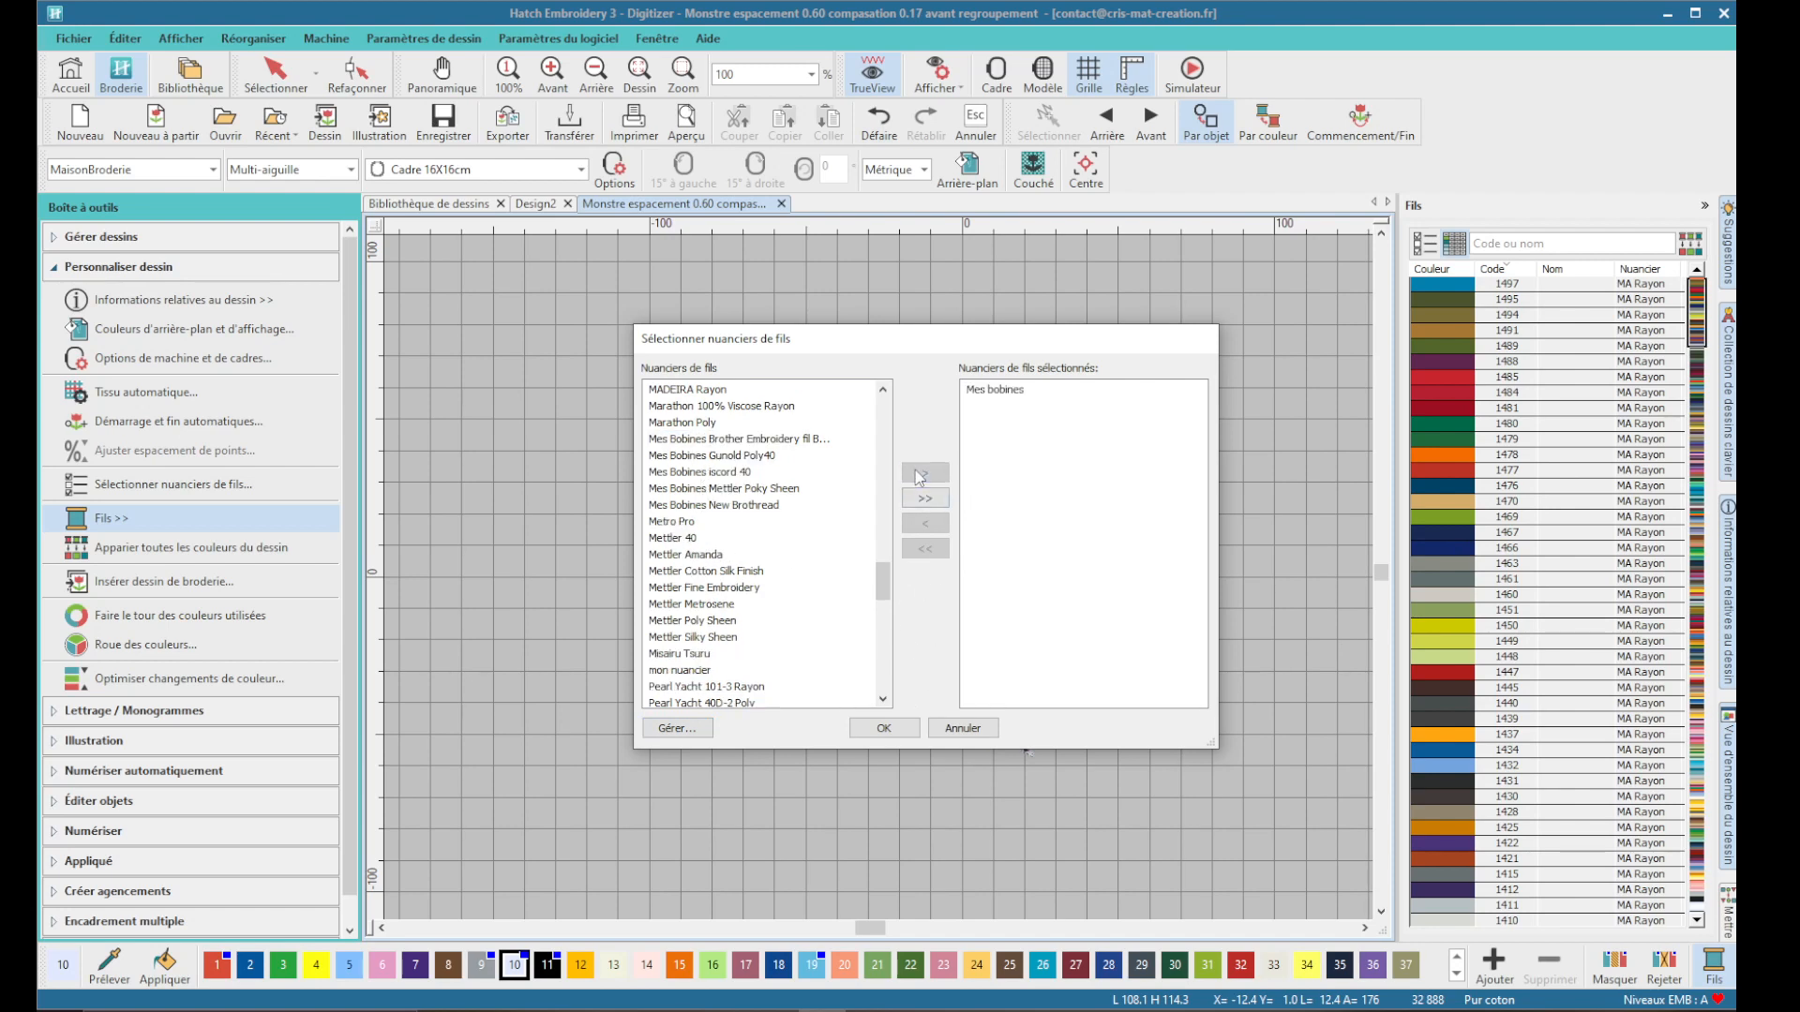
pyautogui.click(884, 728)
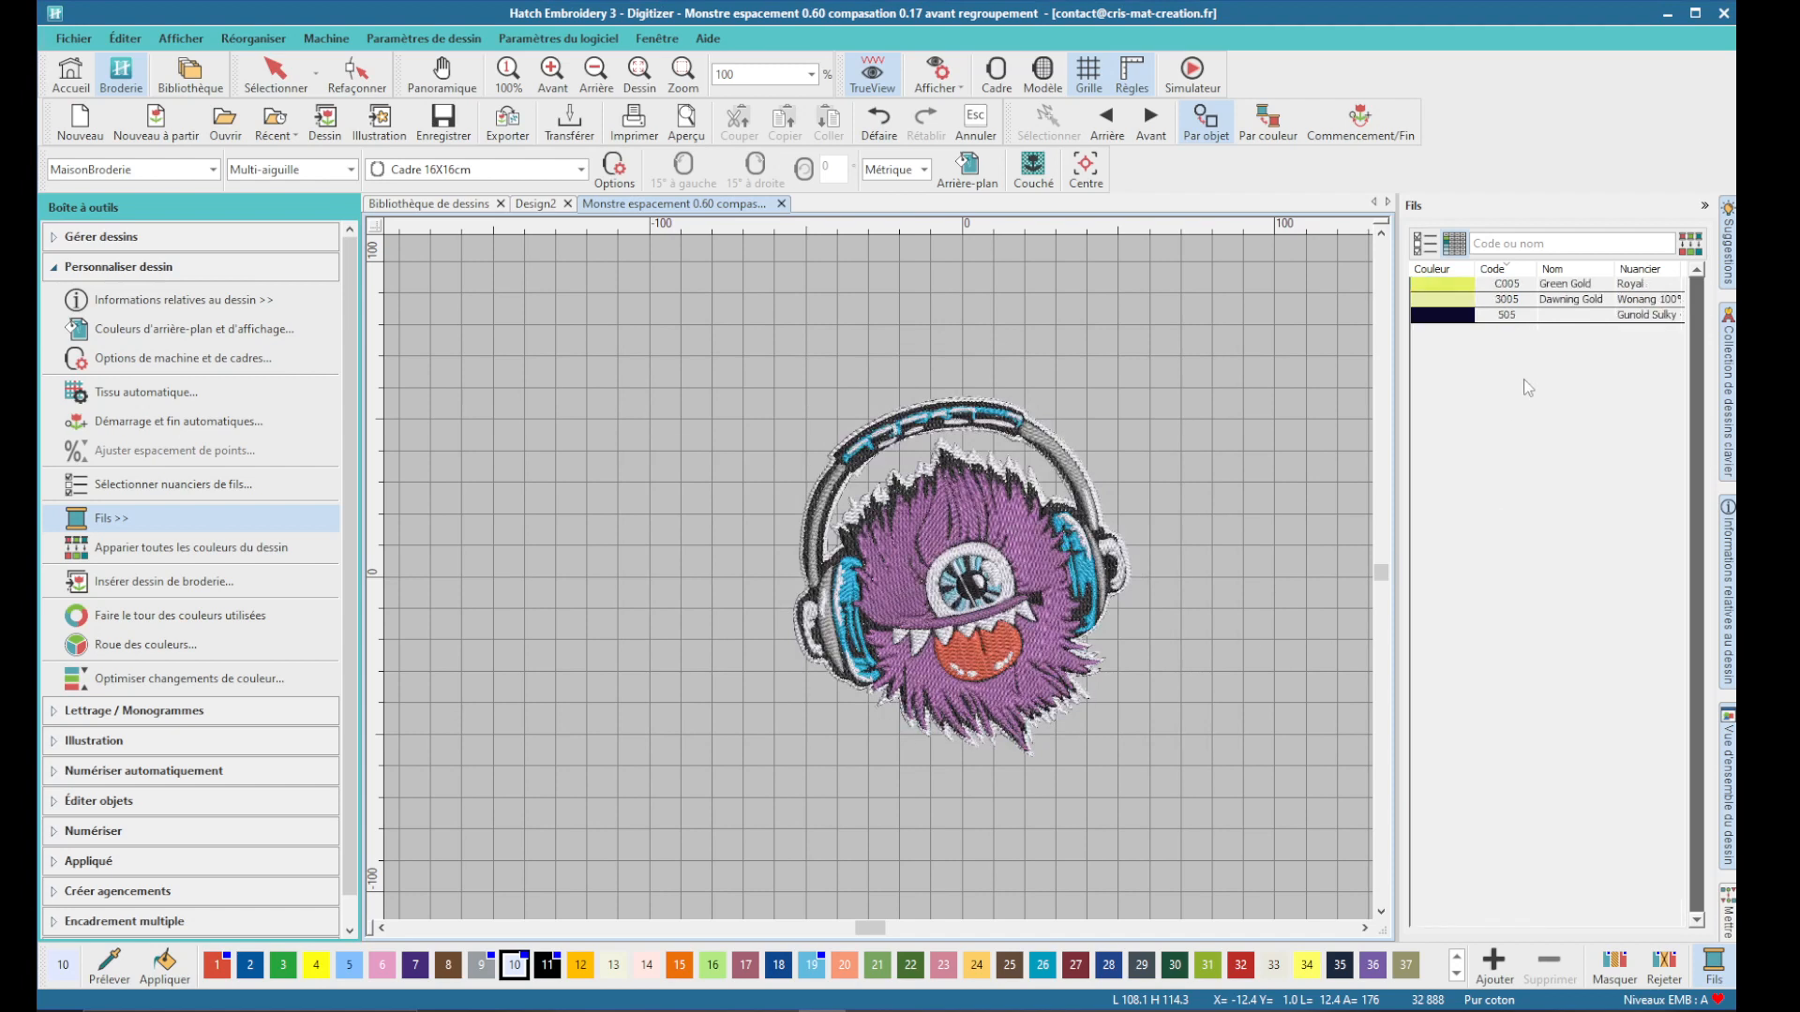
# - Reopen the thread chart selection and replace Mes bobines with Mes Bobines iscord 40 among the selected charts
pyautogui.click(131, 484)
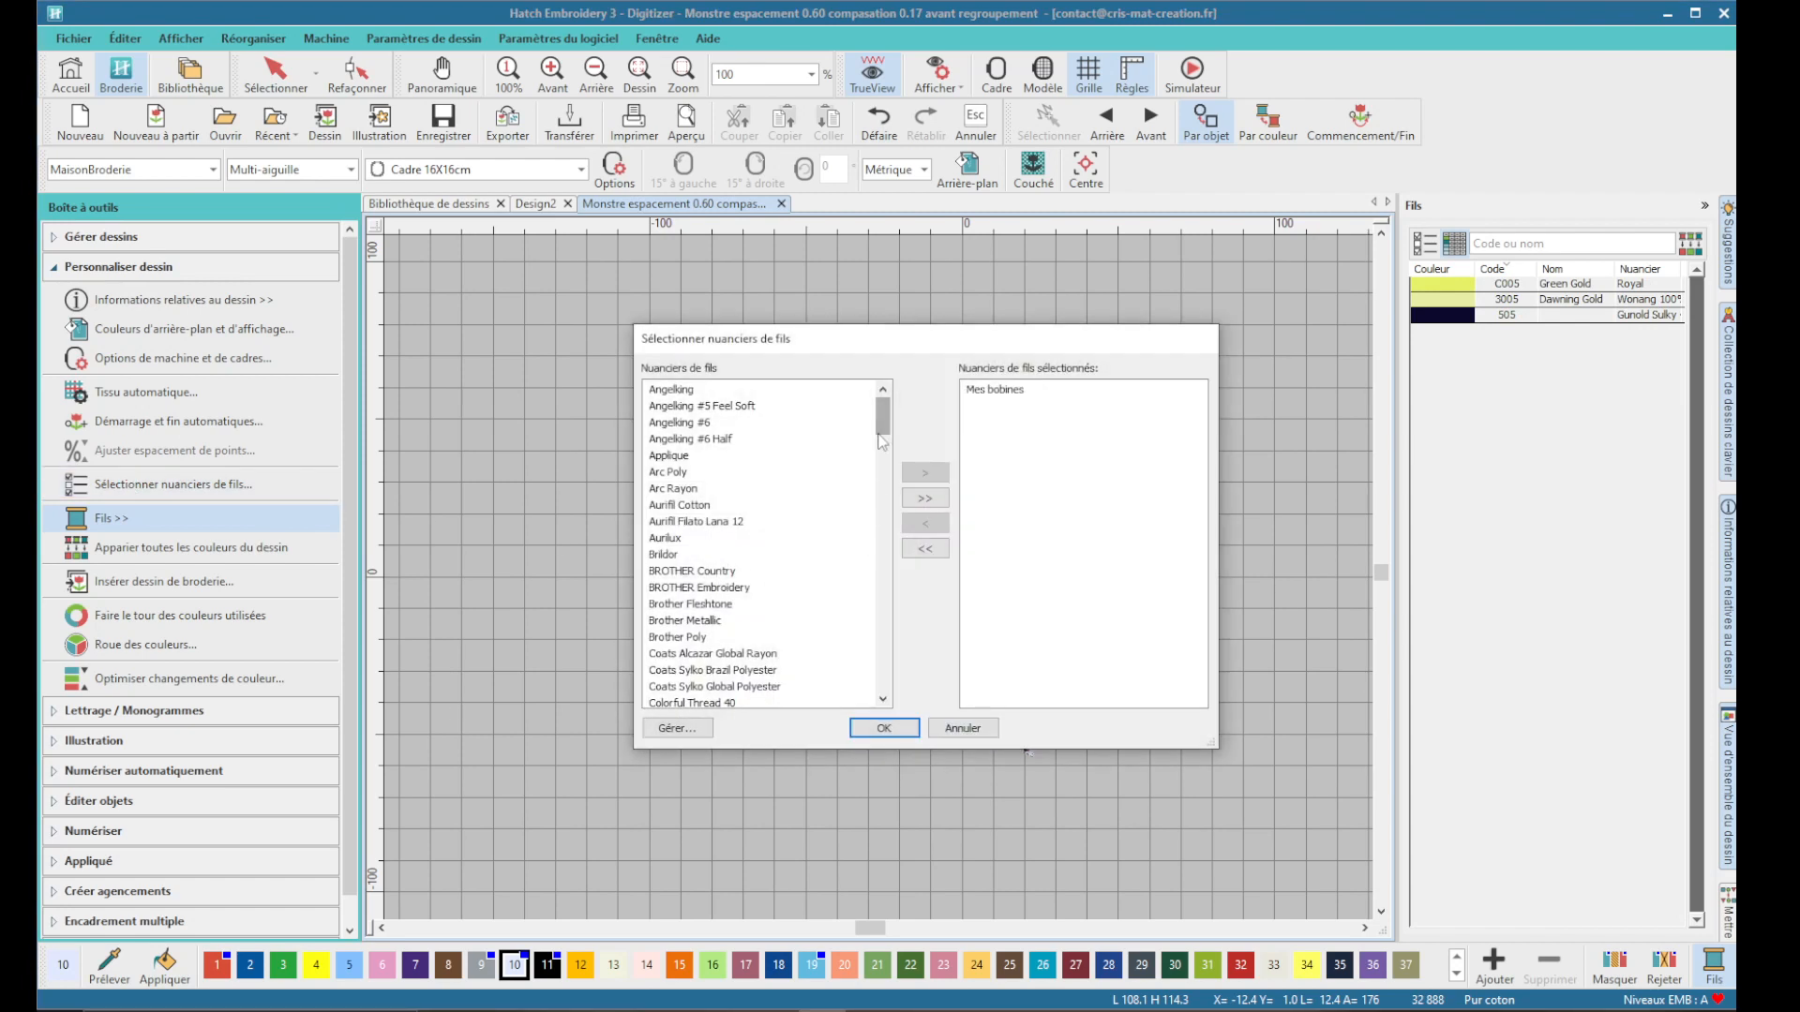
pyautogui.moveTo(882, 435); pyautogui.dragTo(869, 589)
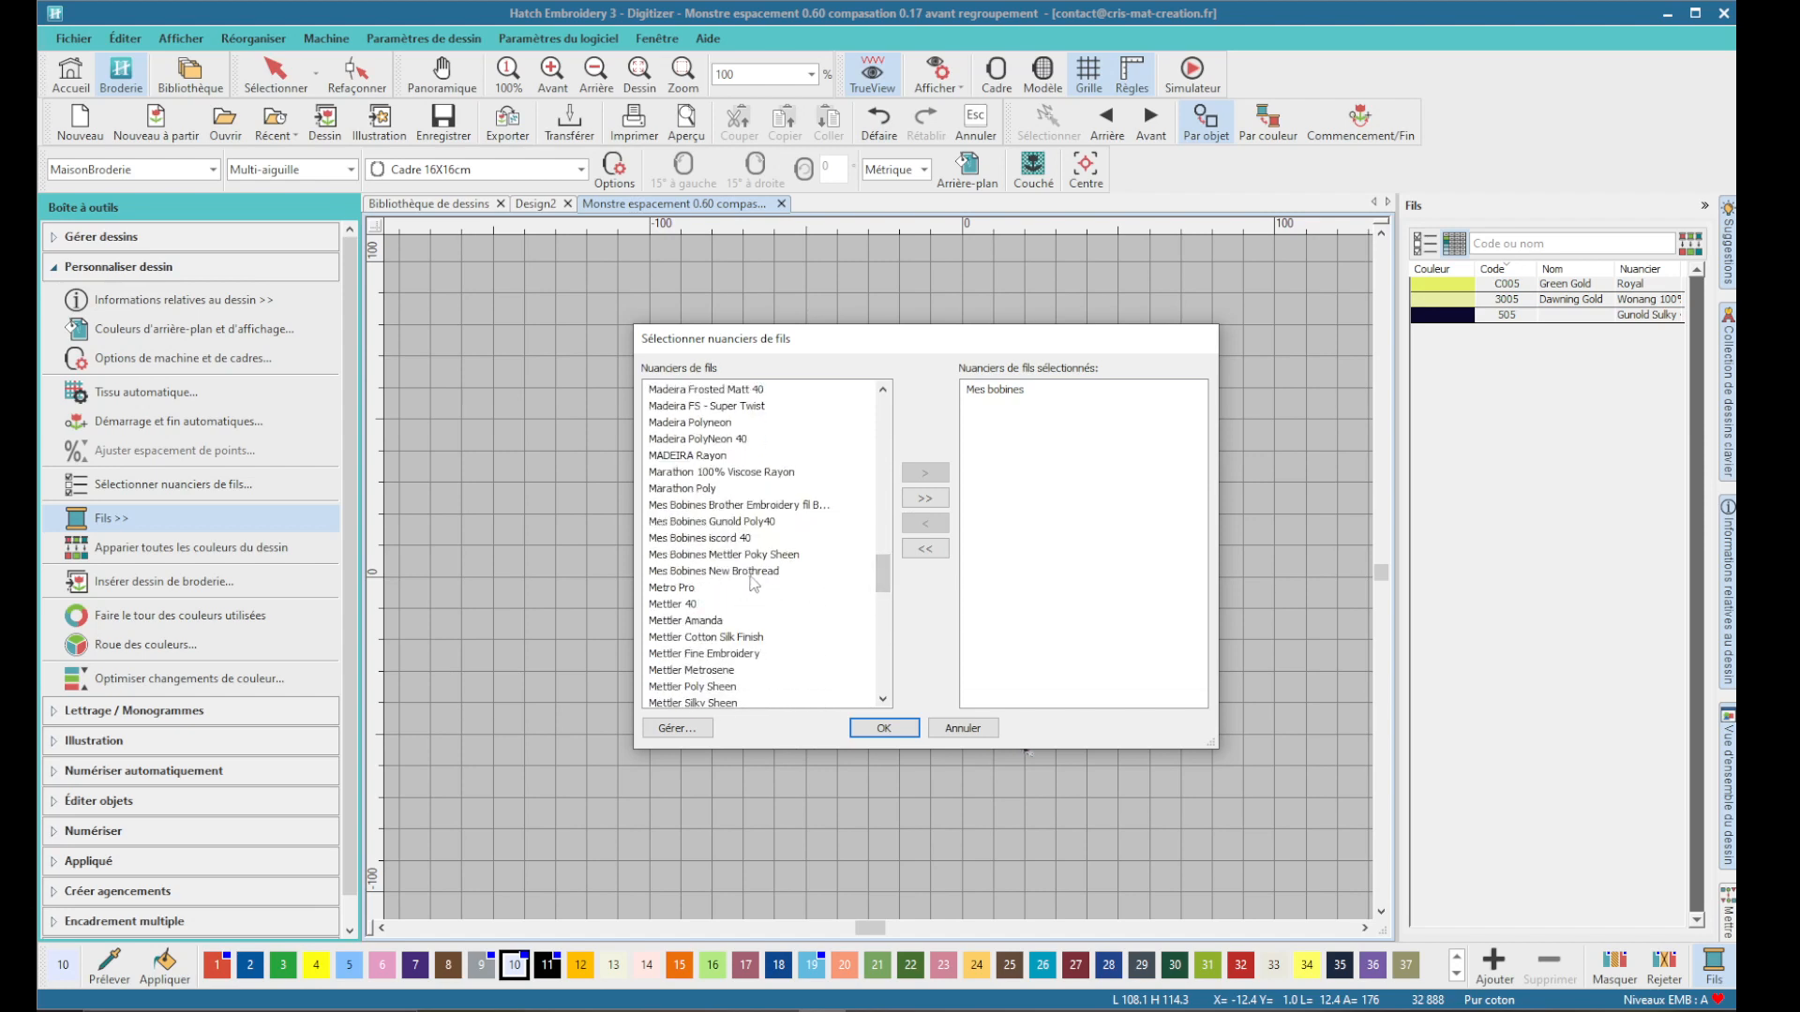
pyautogui.click(763, 506)
pyautogui.click(747, 541)
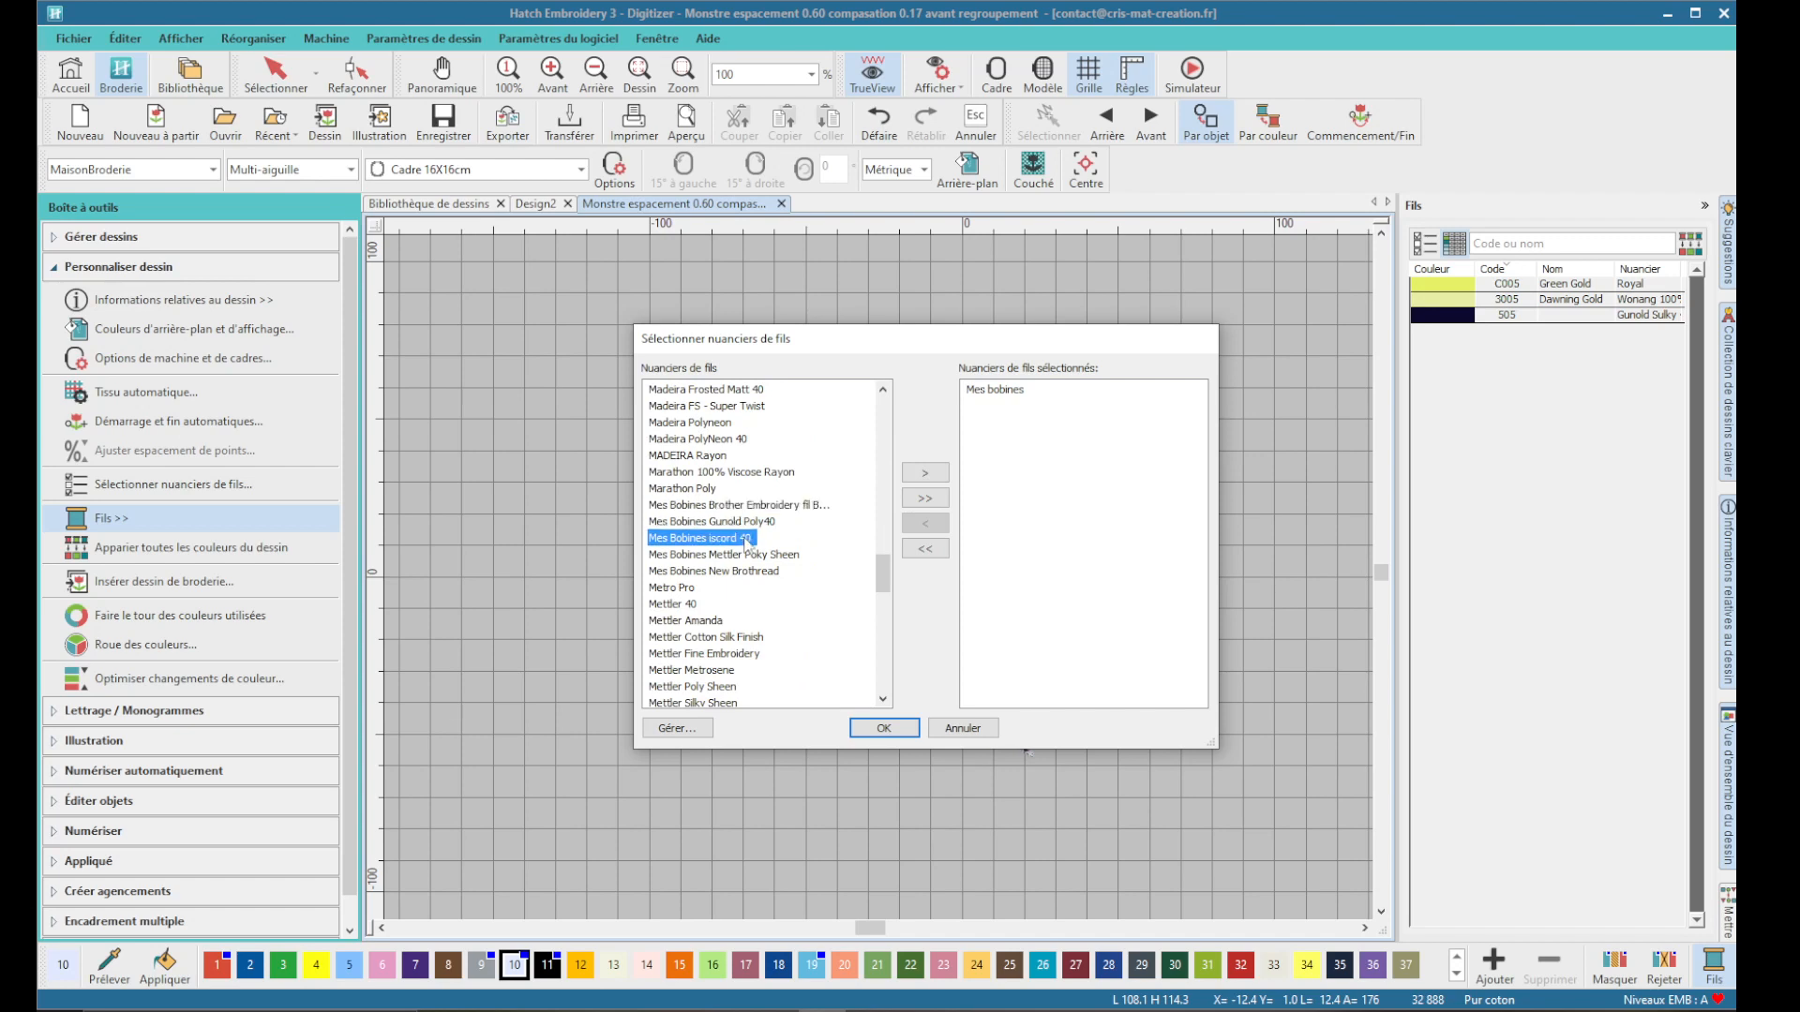
pyautogui.click(995, 390)
pyautogui.click(925, 523)
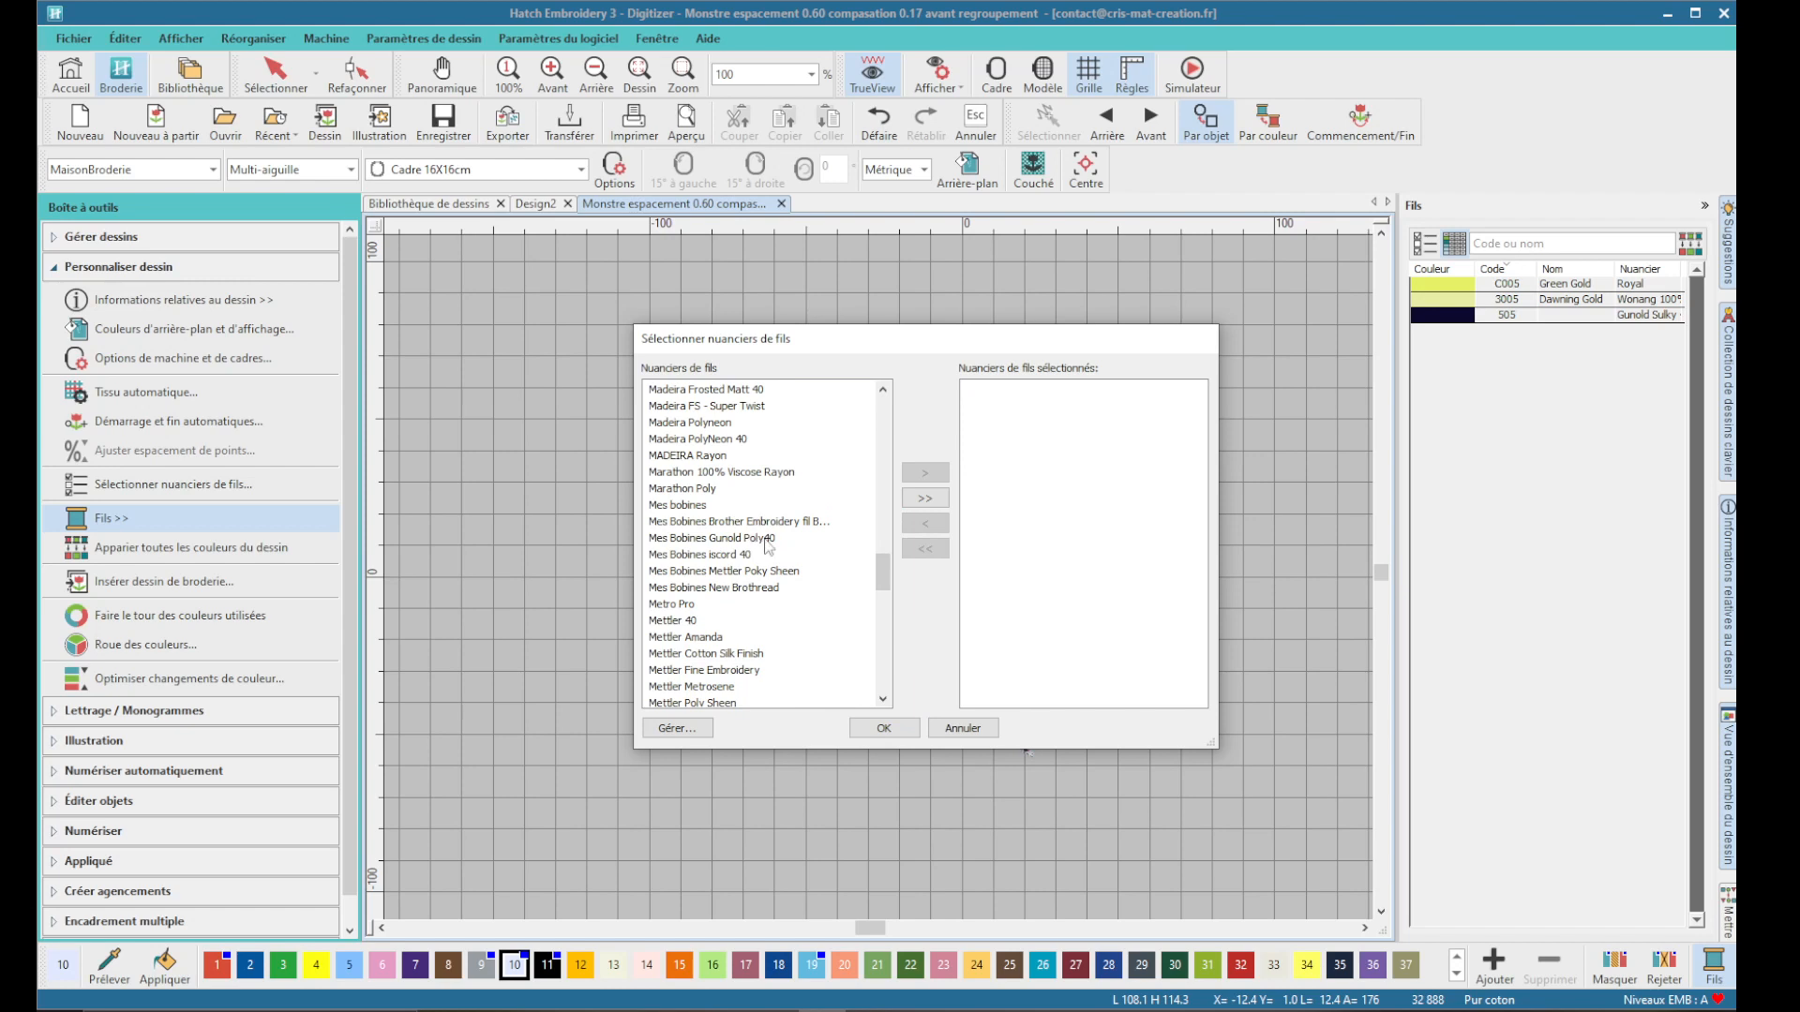
pyautogui.click(750, 555)
pyautogui.click(926, 472)
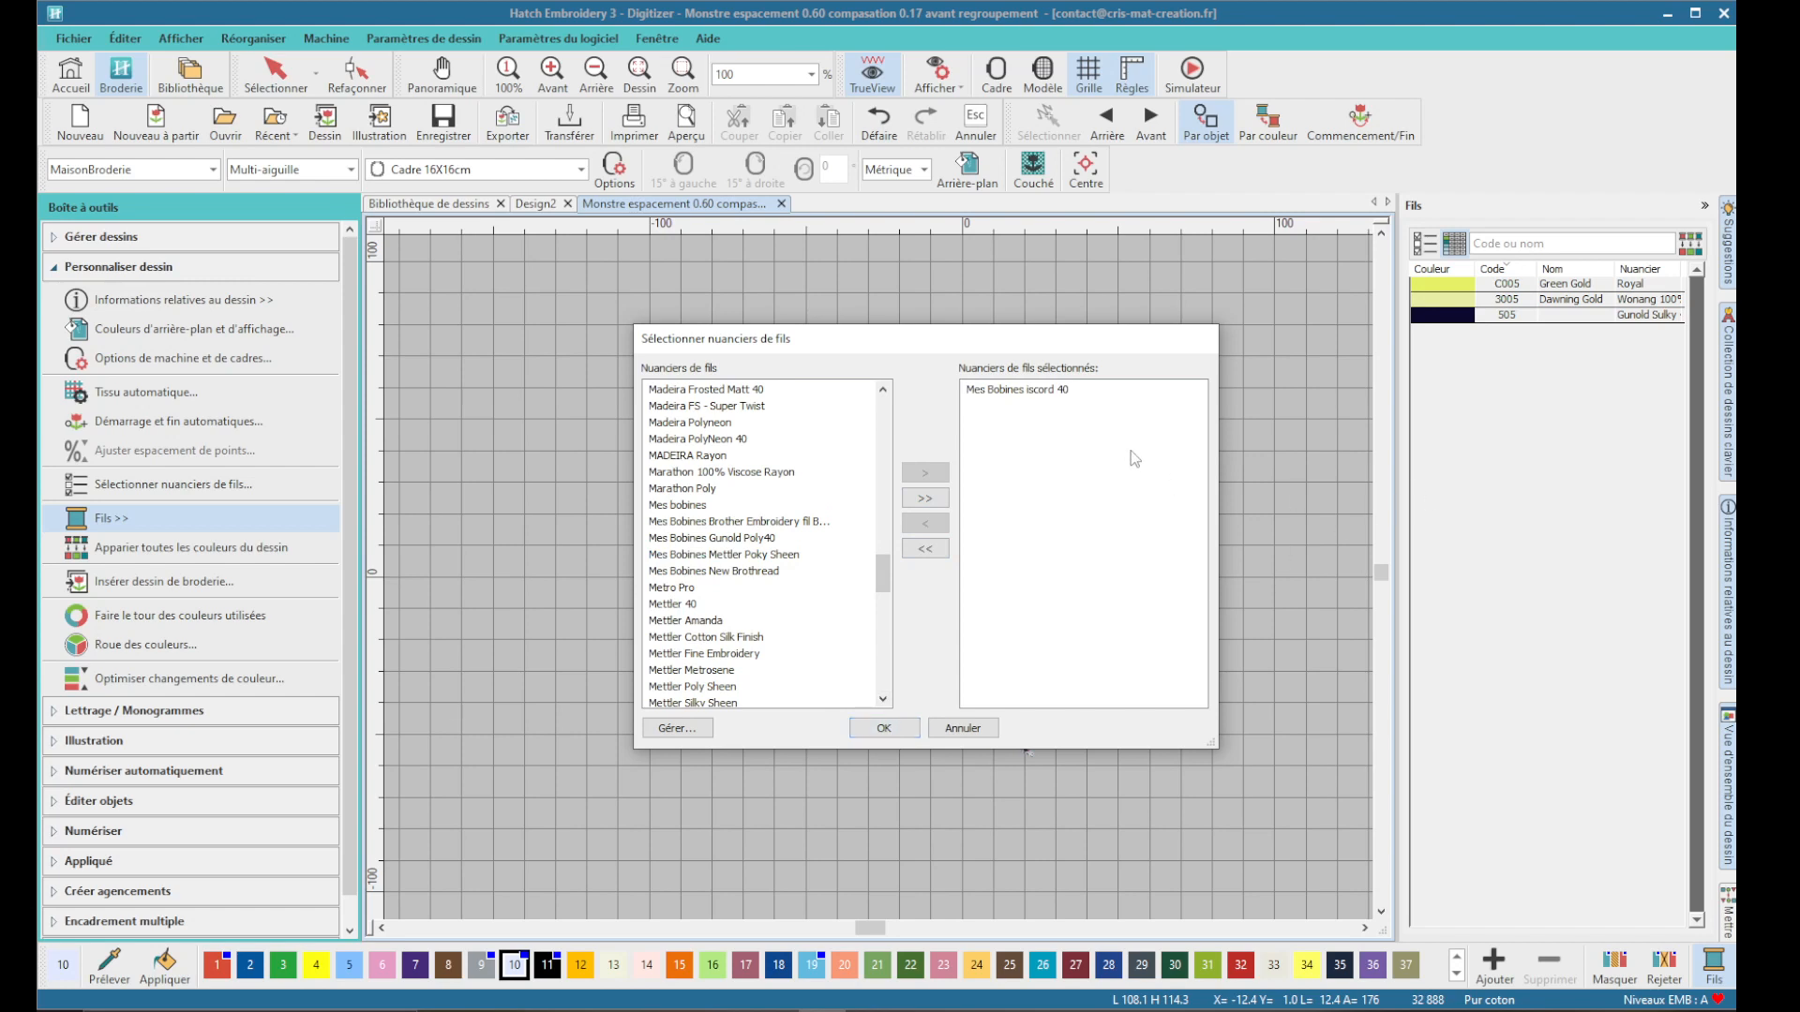
# - Add the Mes Bobines charts for Brother Embroidery, Gunold Poly40, Mettler Poky Sheen and New Brothread to the selection and apply it
pyautogui.click(741, 522)
pyautogui.keyDown('shift'); pyautogui.click(763, 572); pyautogui.keyUp('shift')
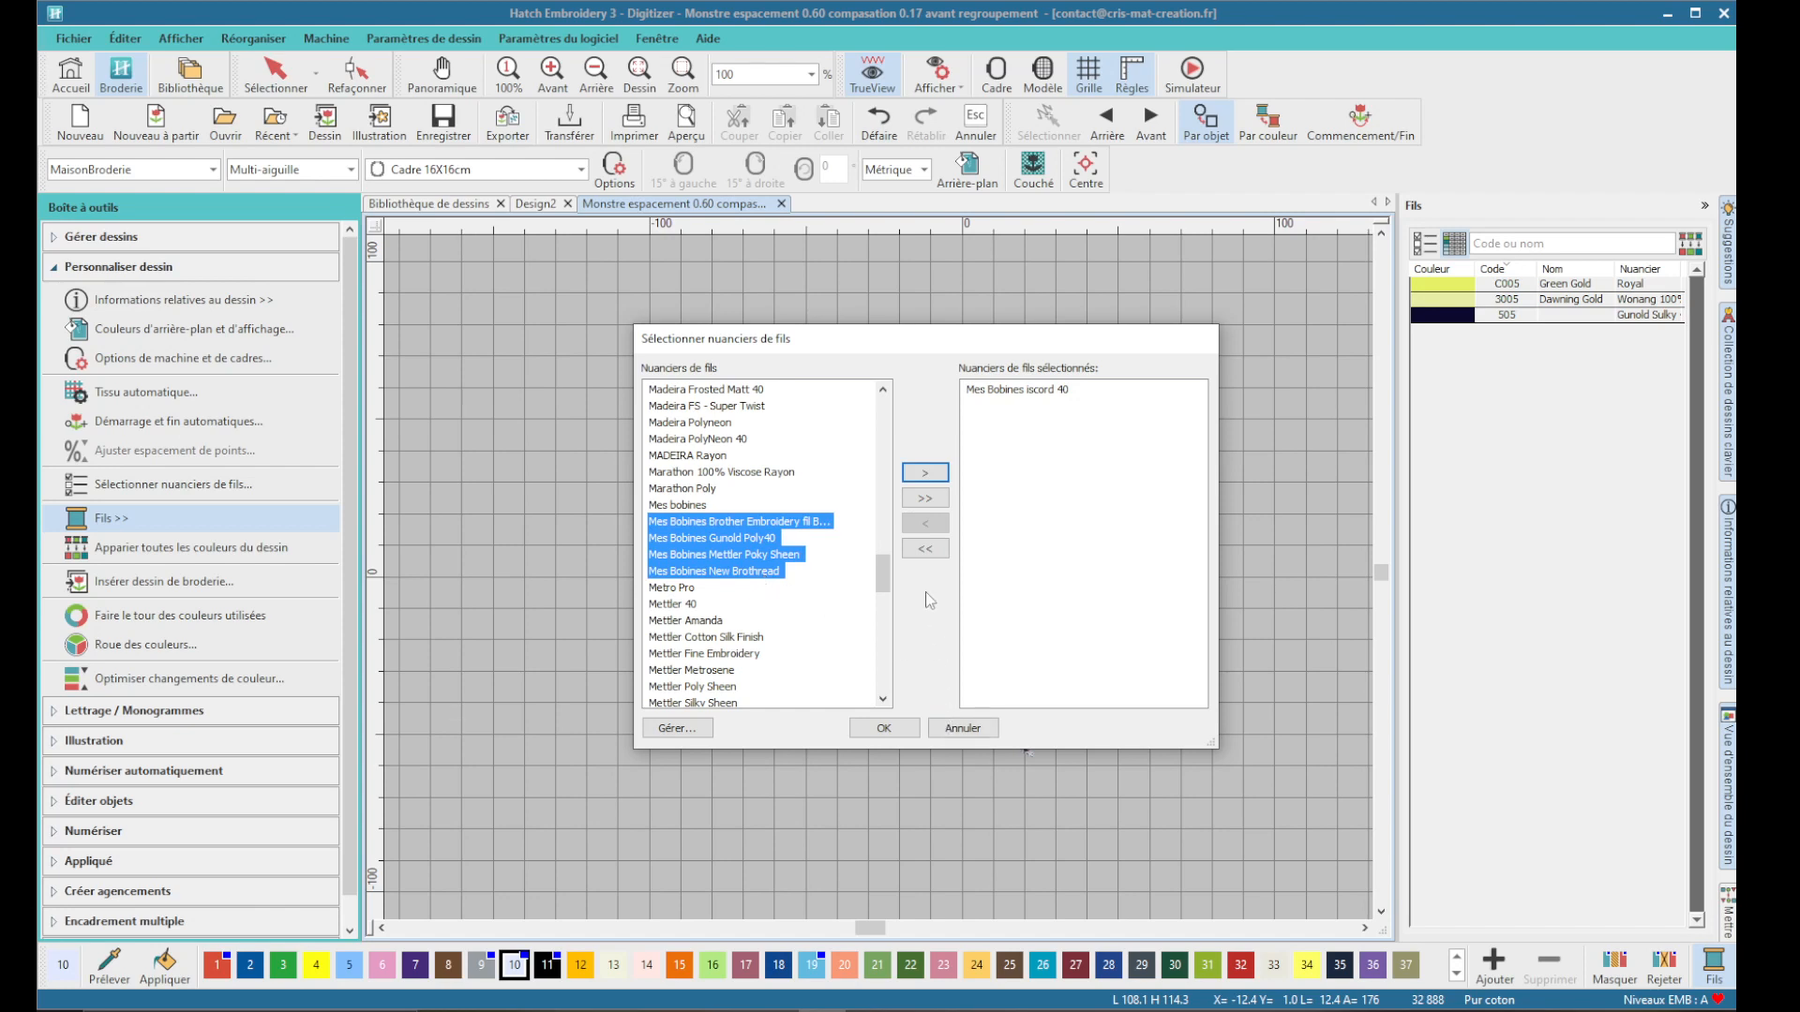
pyautogui.click(932, 476)
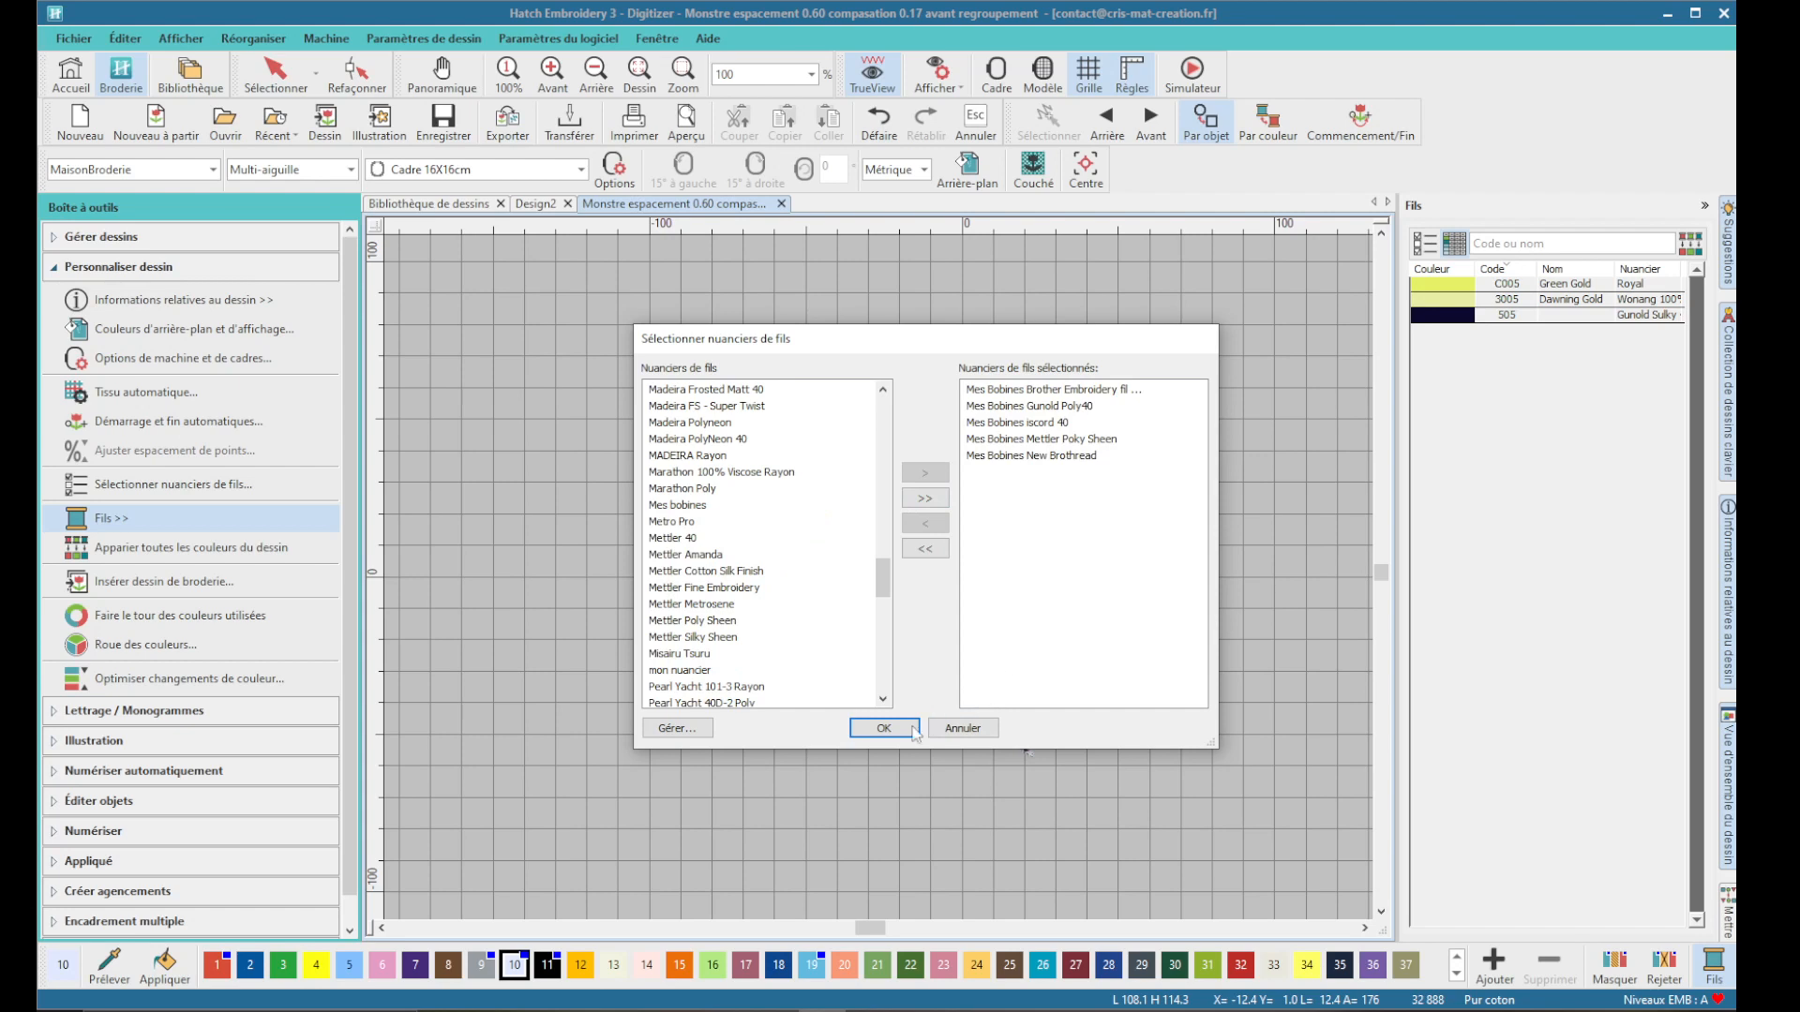
pyautogui.click(879, 729)
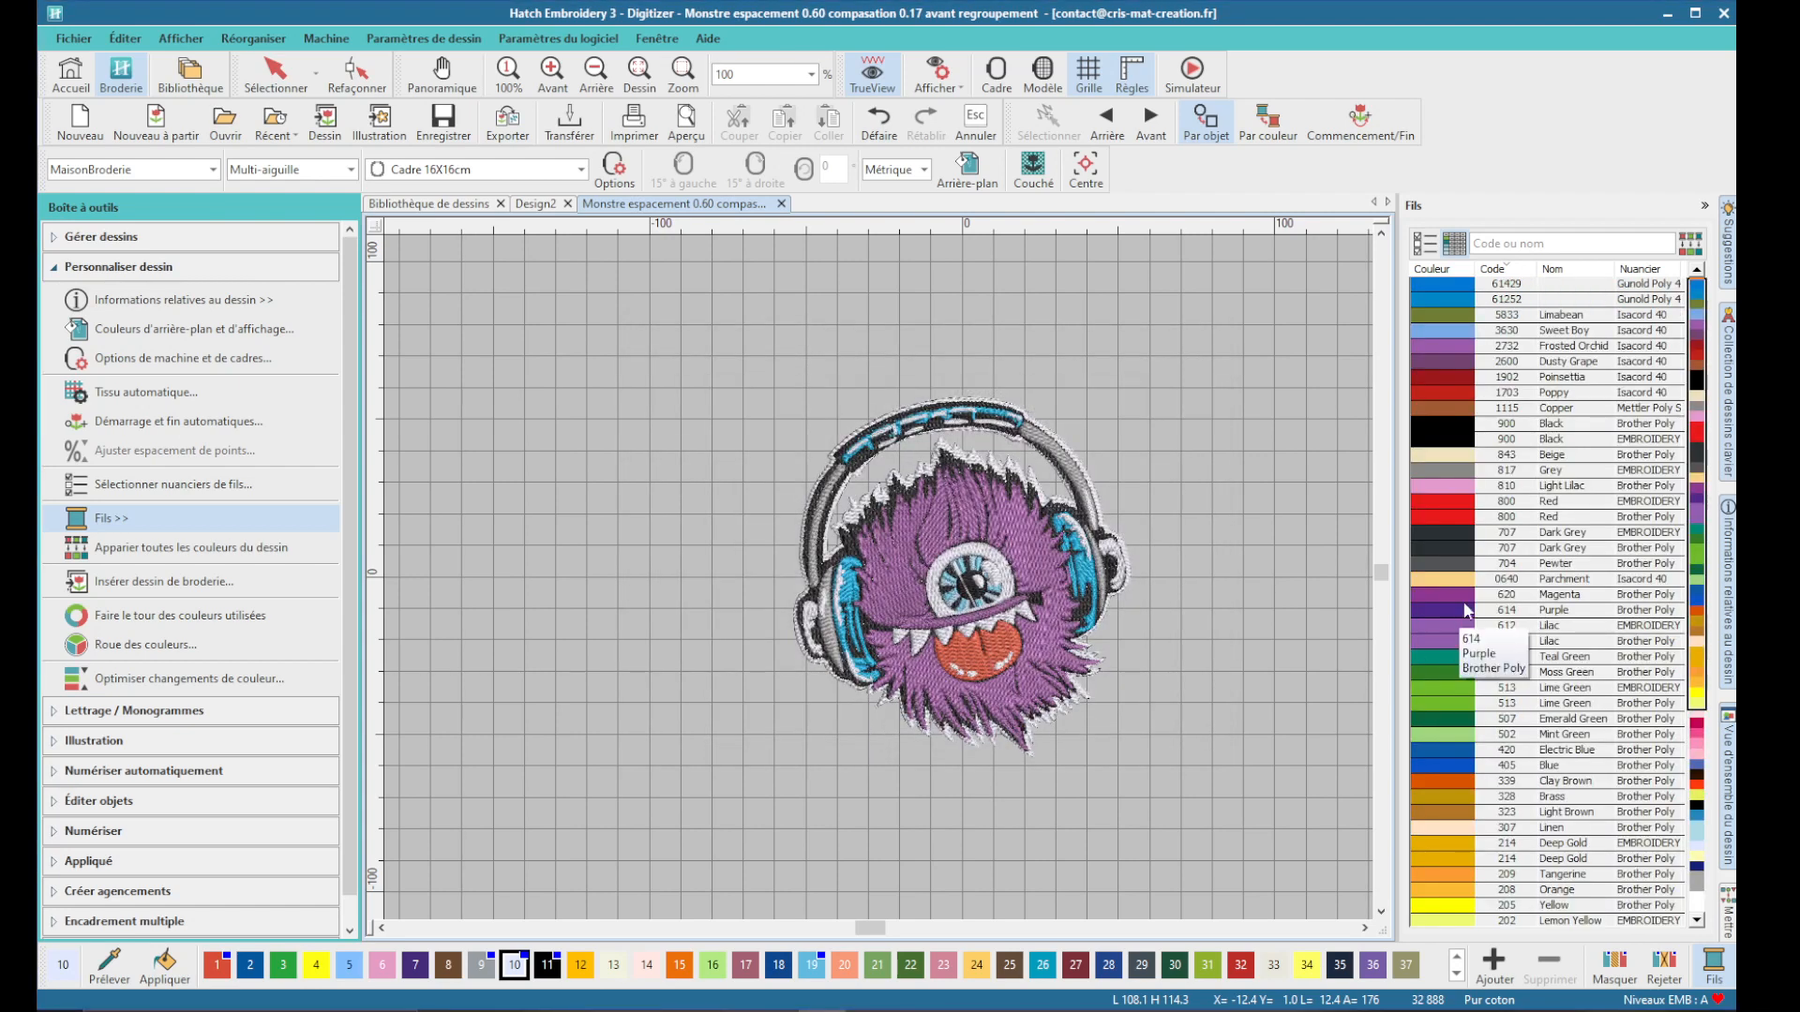
# - Recolor the purple fur and hair sections of the monster with thread 810 Light Lilac from Brother Poly
pyautogui.scroll(-7, 1530, 823)
pyautogui.scroll(7, 1530, 823)
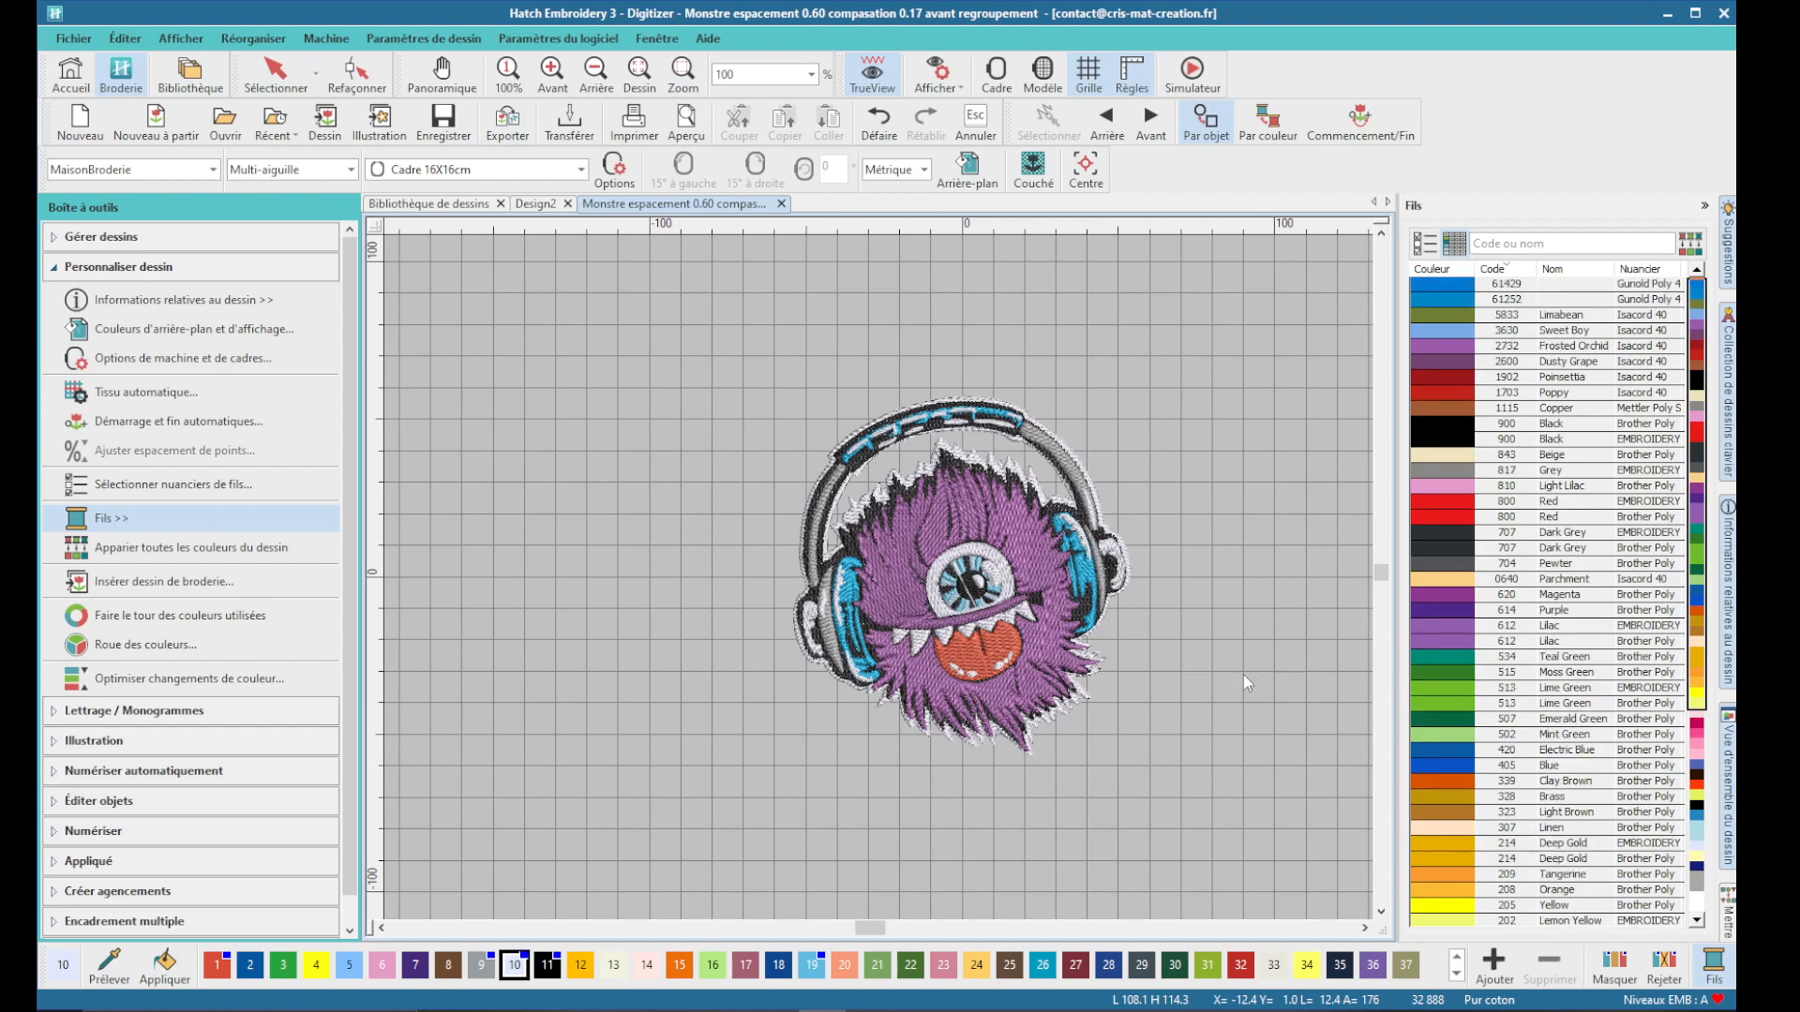
pyautogui.click(1087, 534)
pyautogui.click(1443, 485)
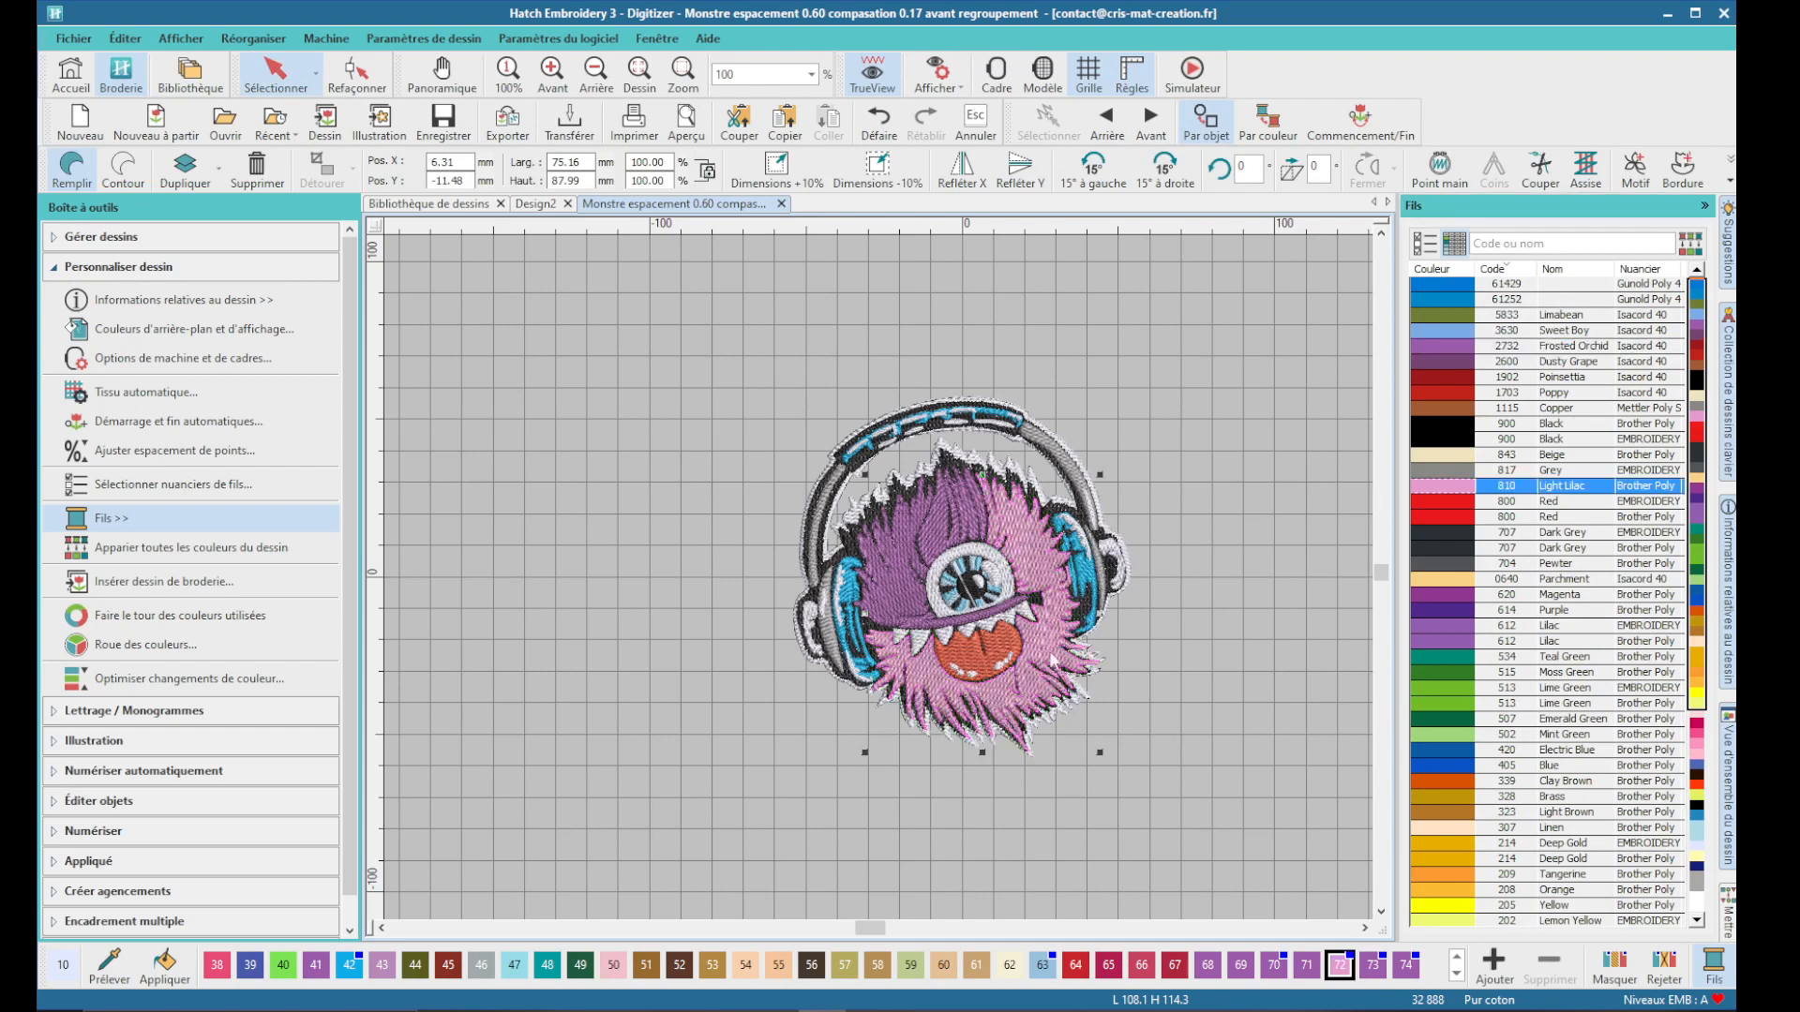
pyautogui.click(926, 598)
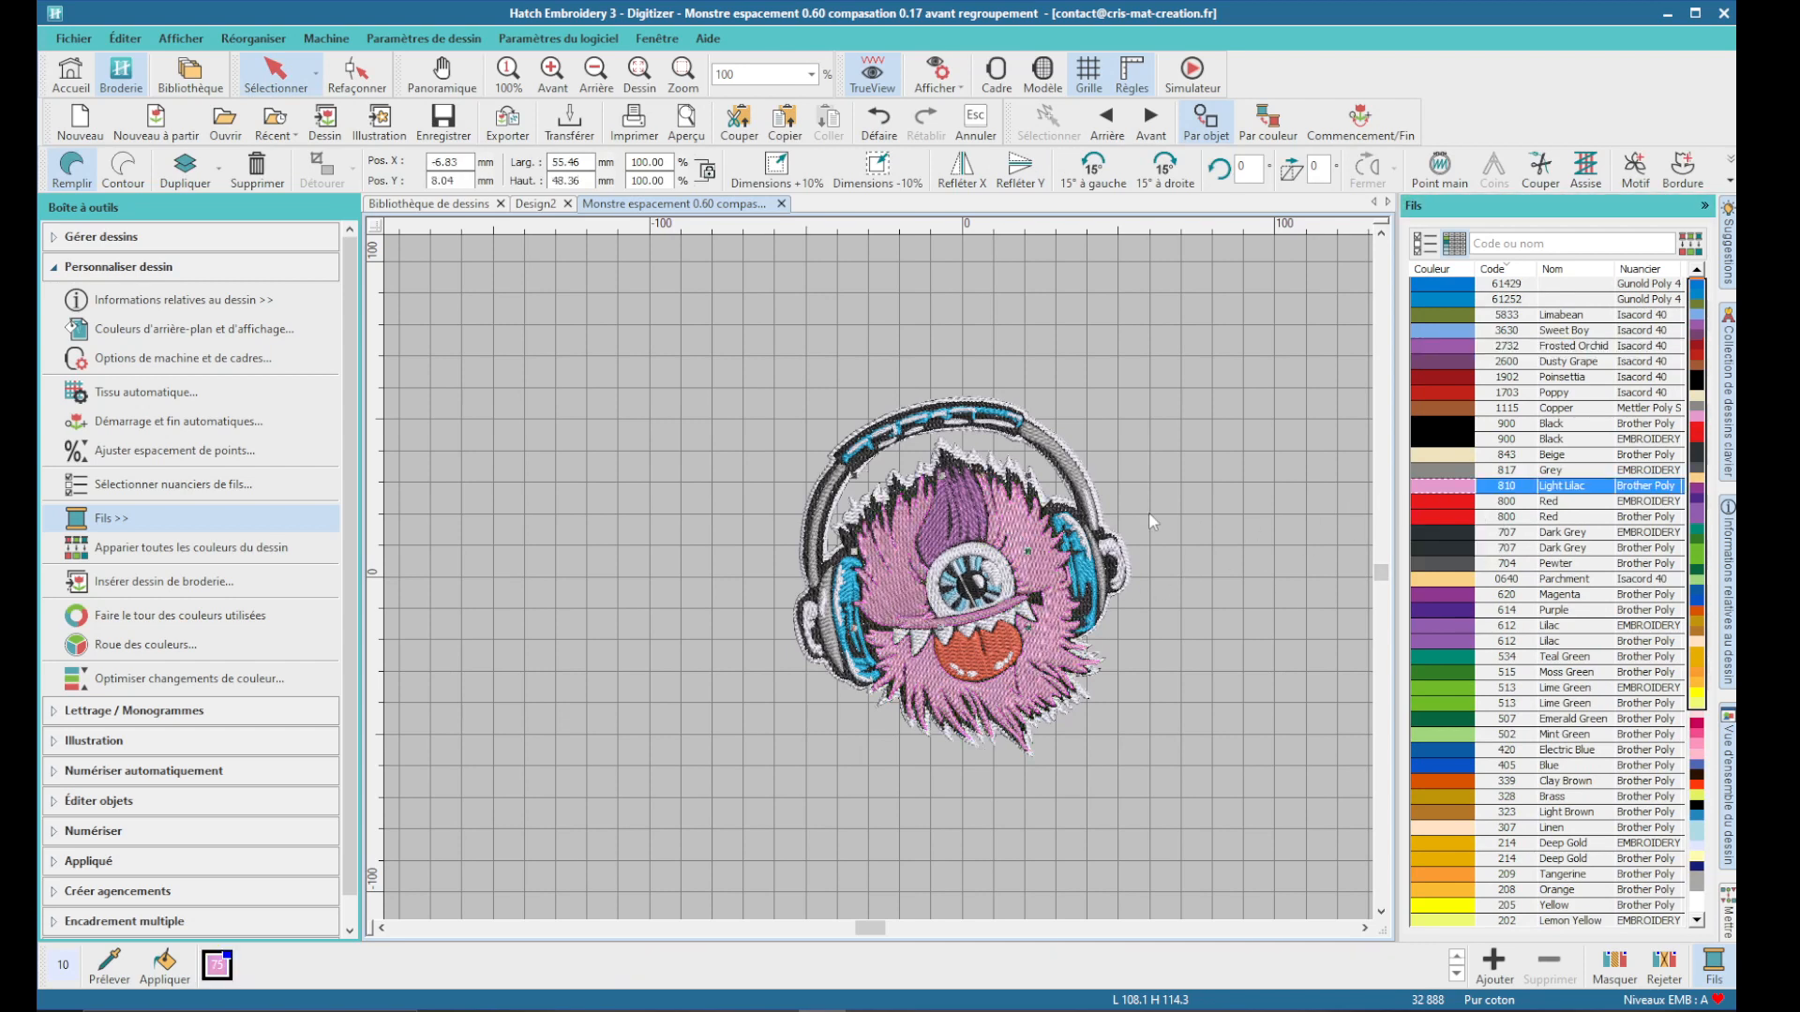
pyautogui.click(975, 513)
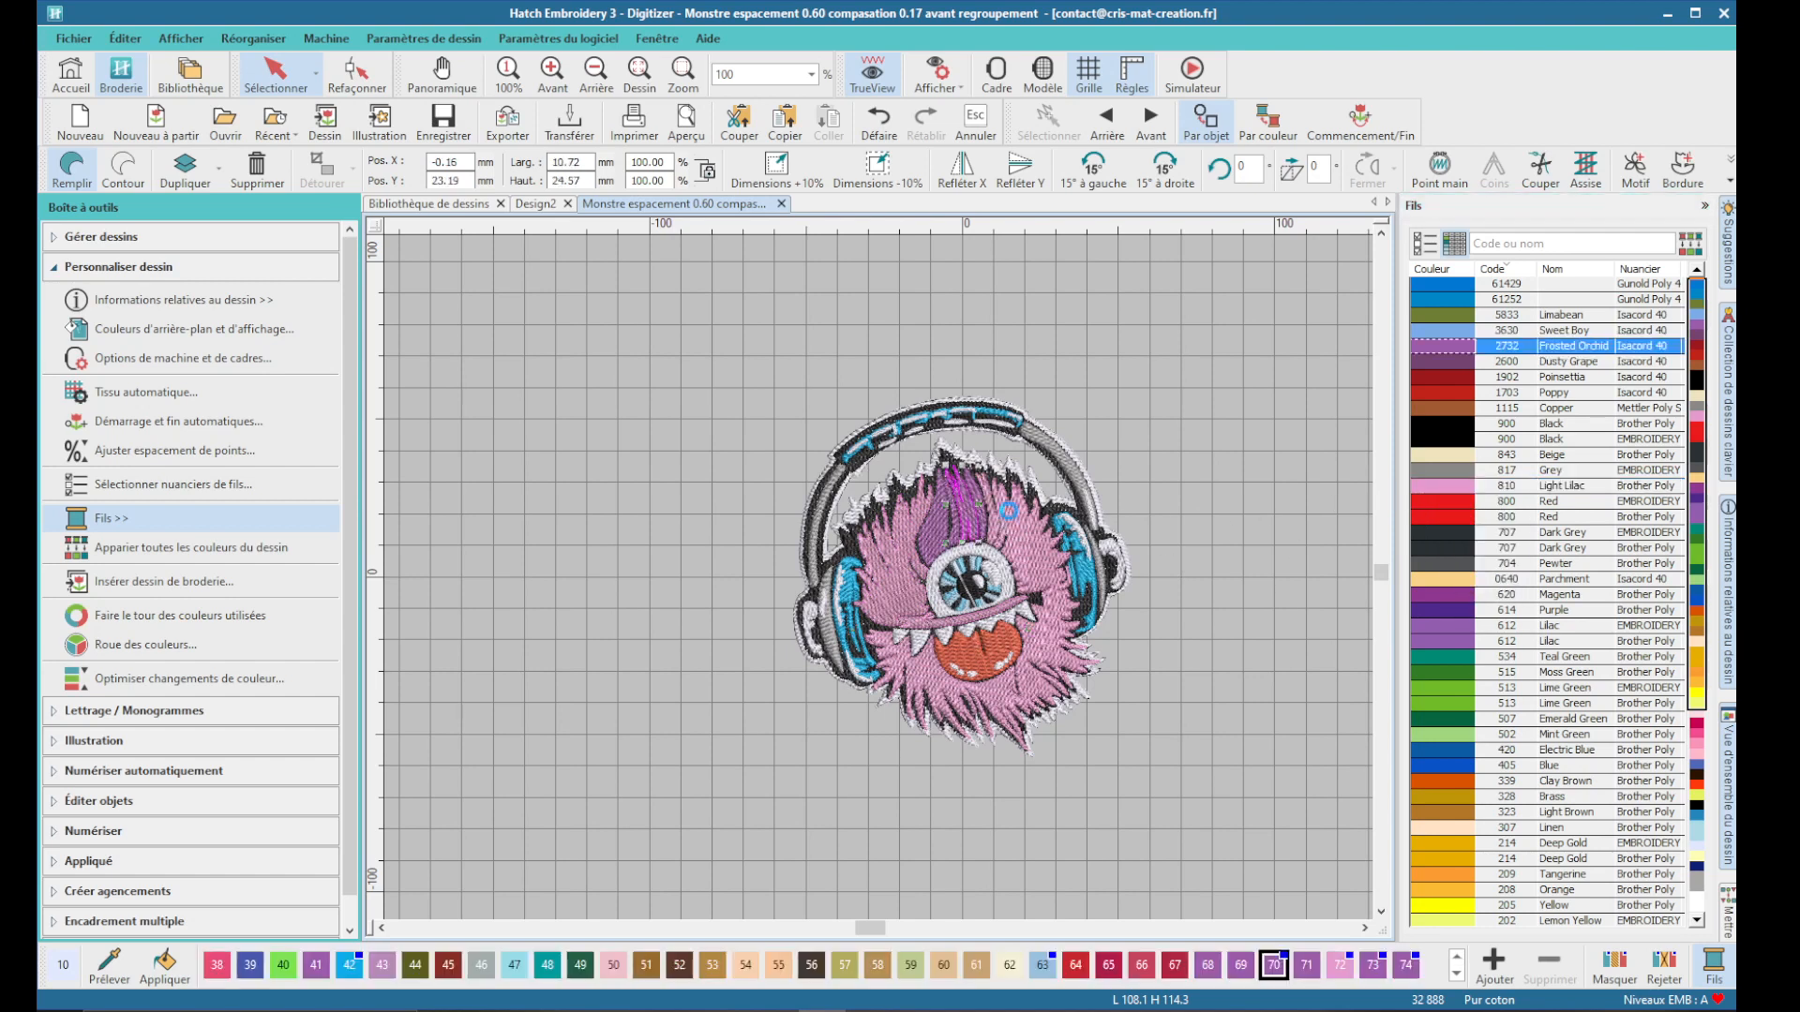
pyautogui.click(1083, 511)
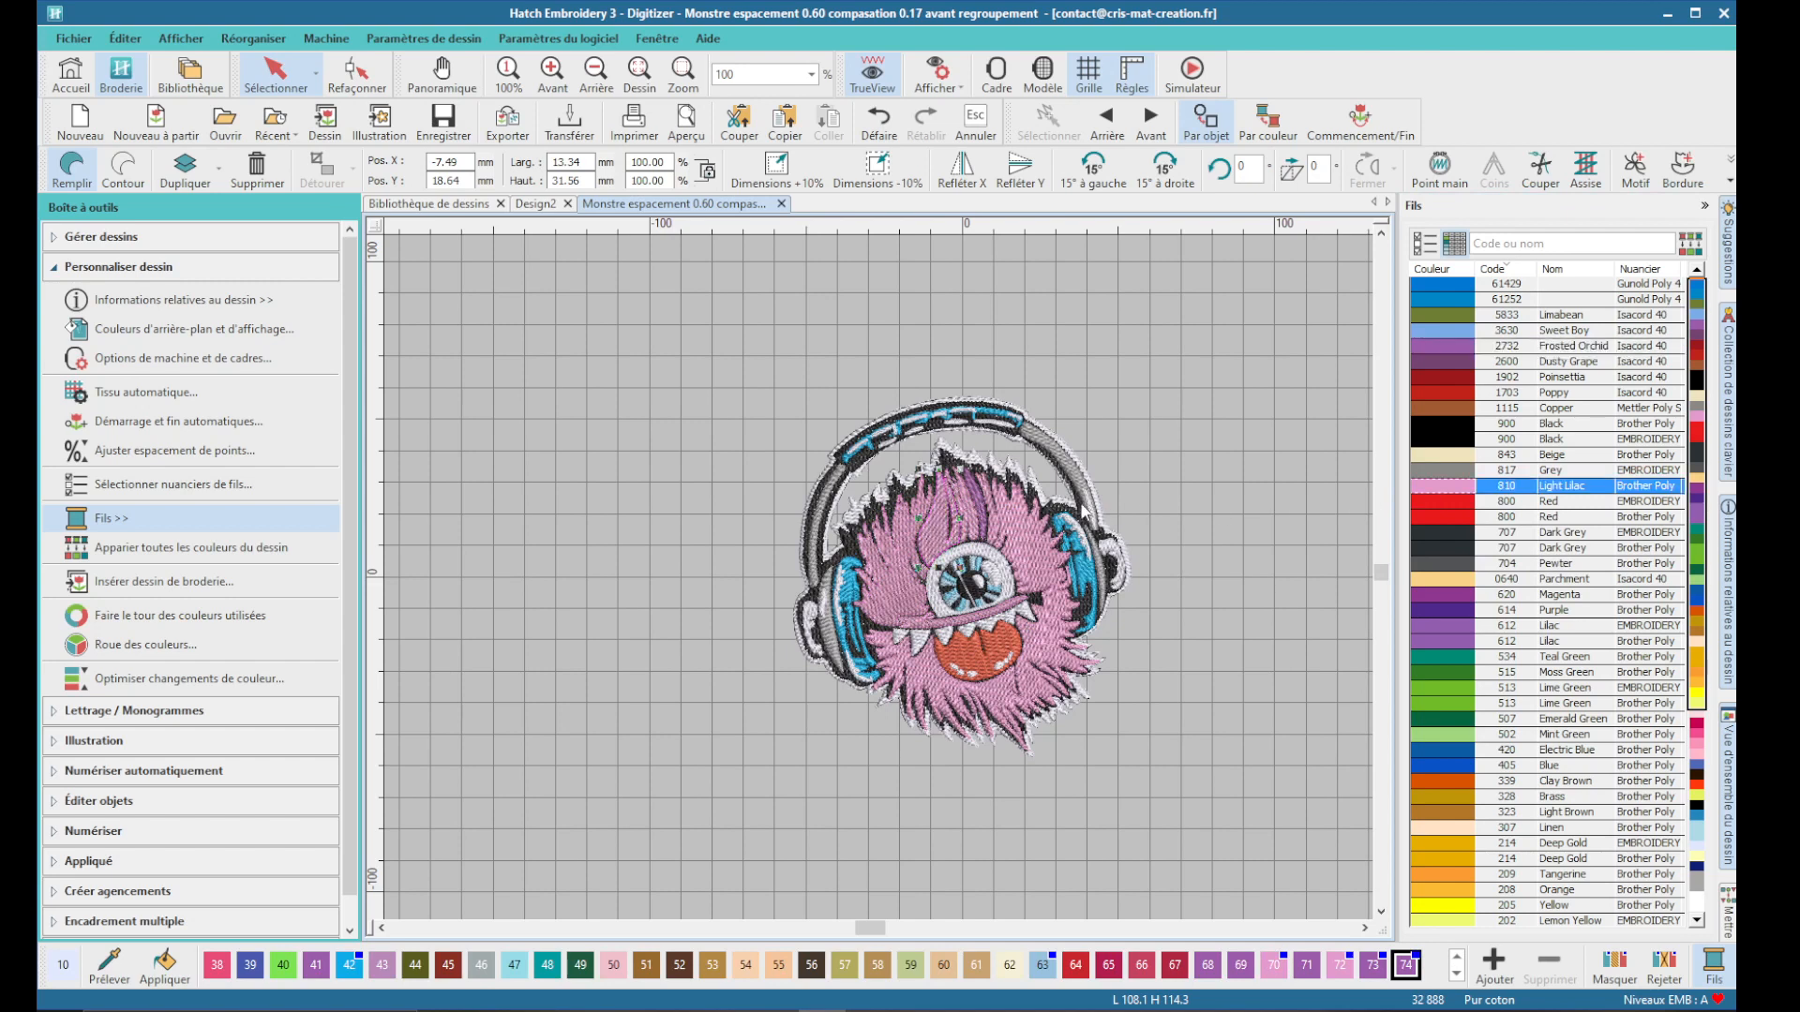
pyautogui.click(980, 521)
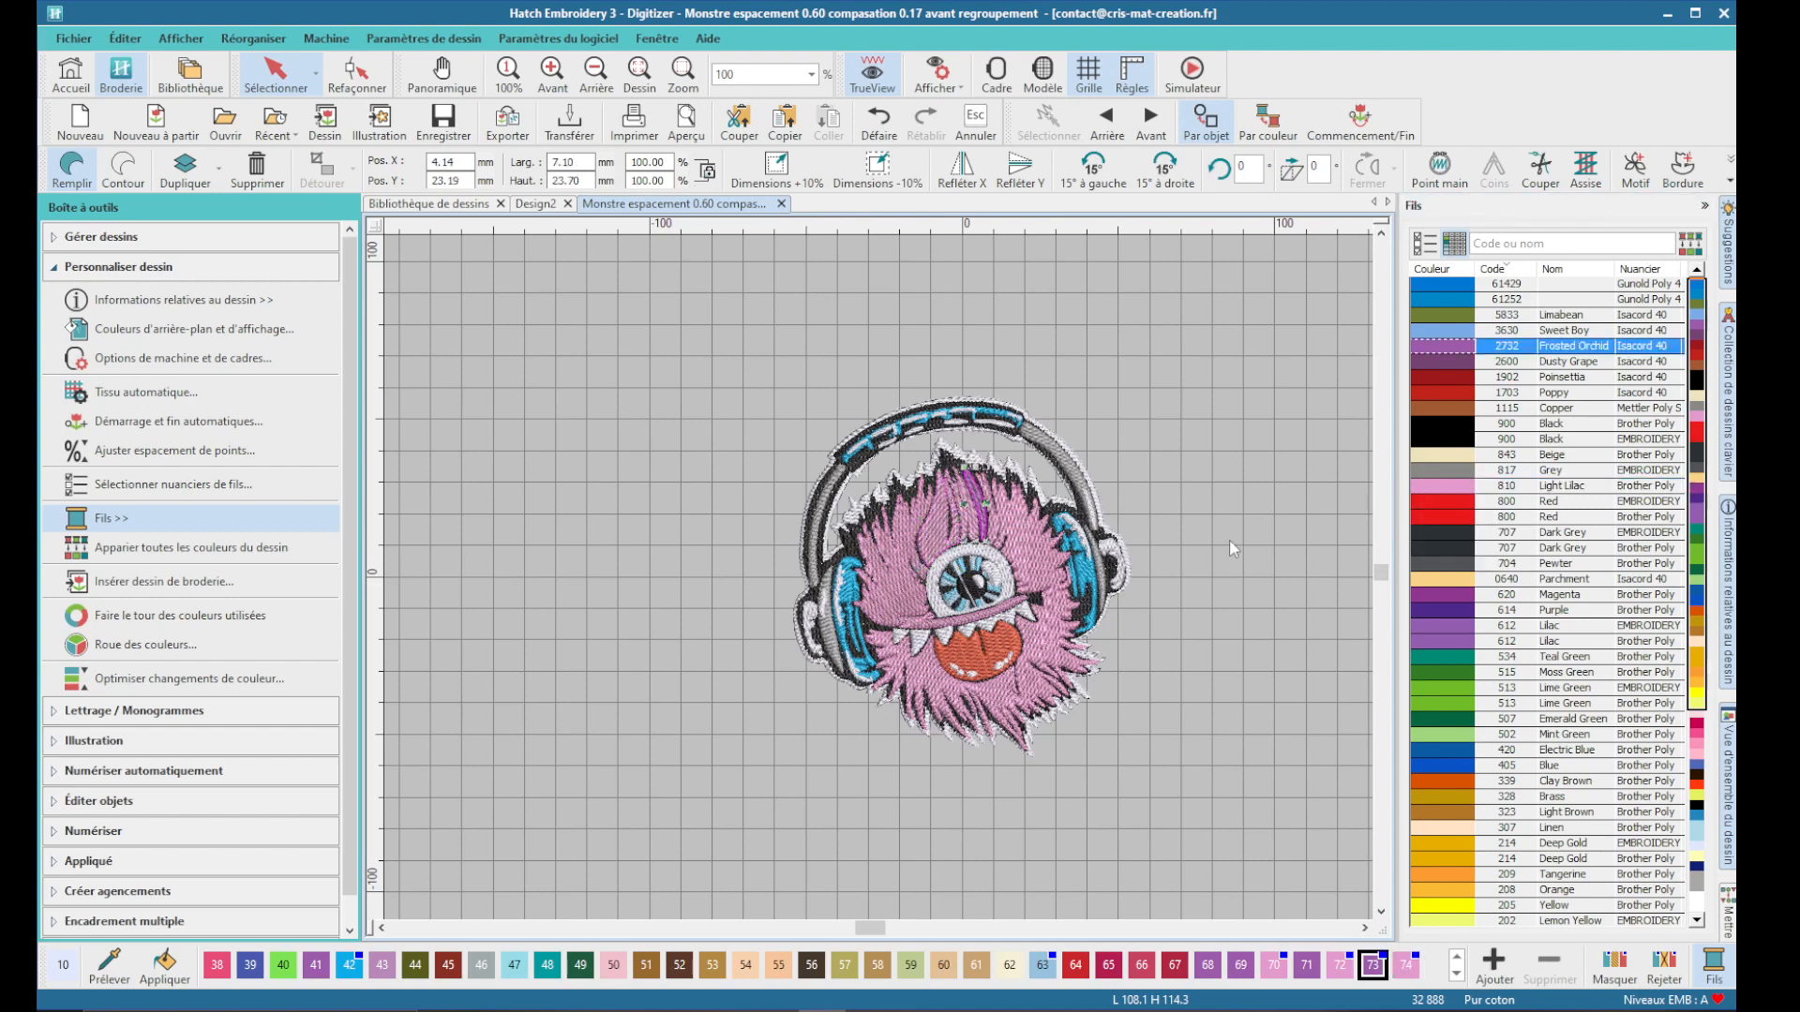
pyautogui.click(917, 681)
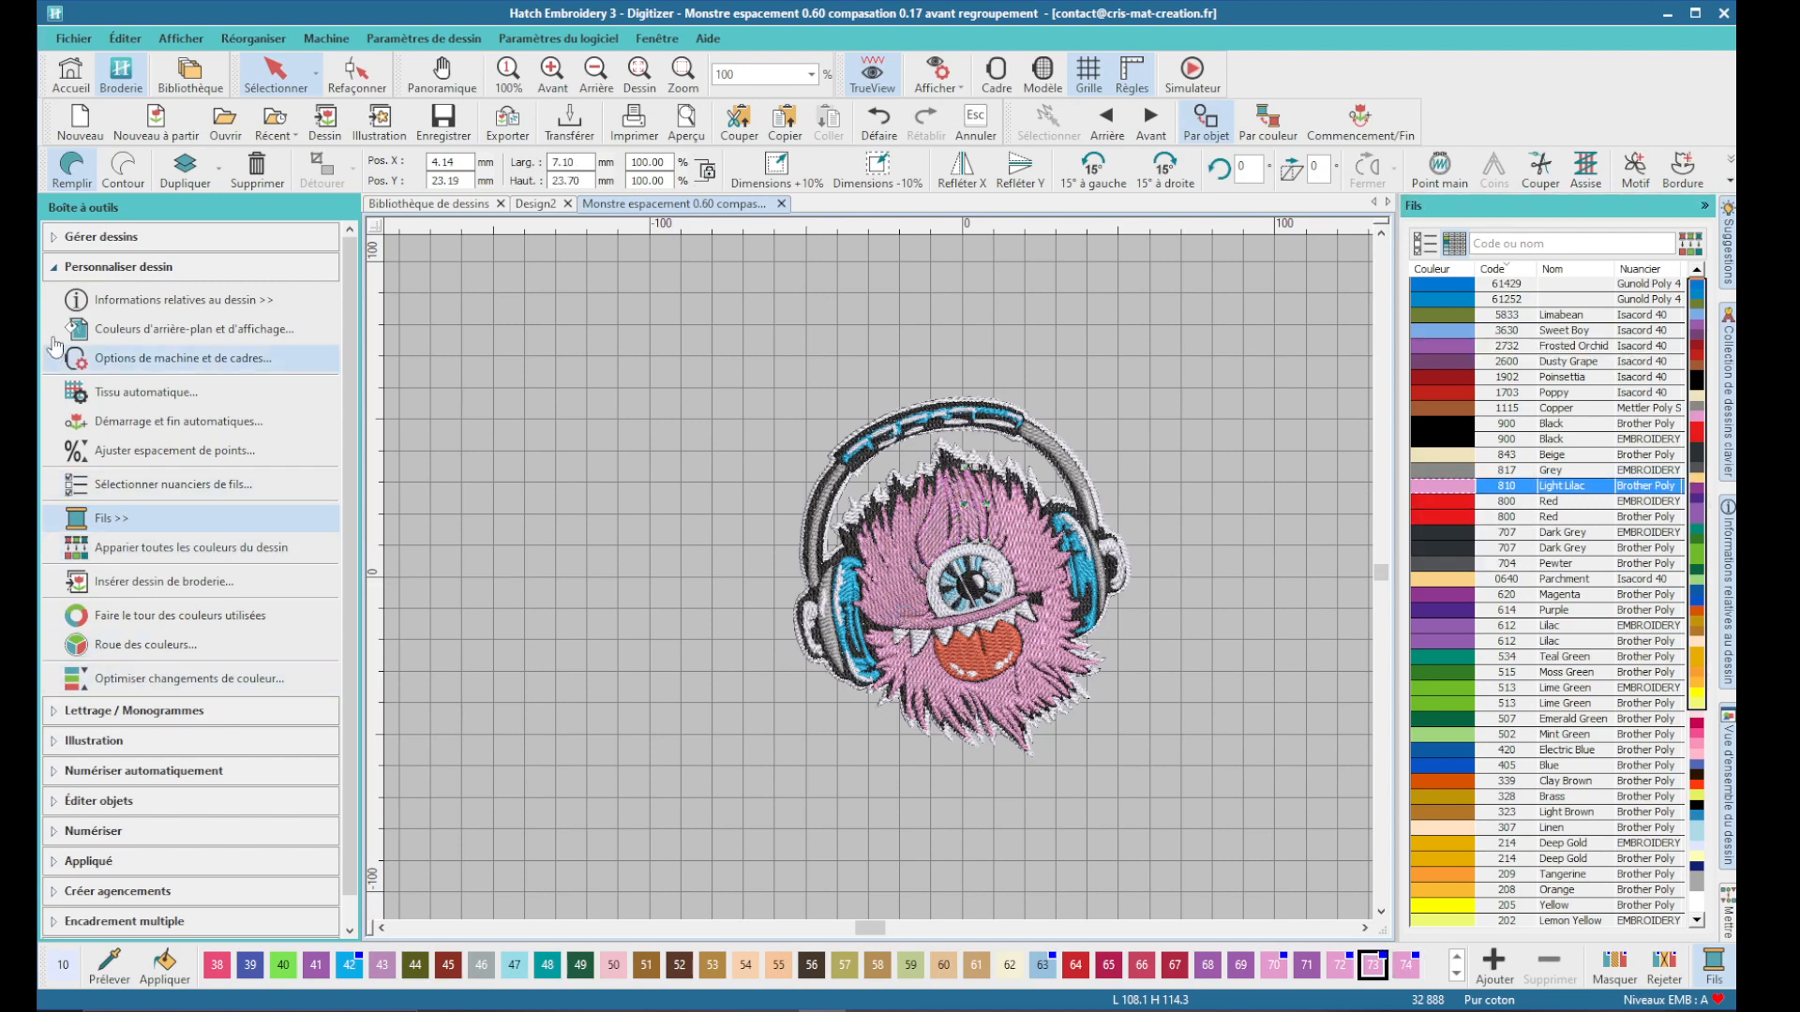
# - Examine the color sequence and thread charts on the design worksheet in print preview and close the preview
pyautogui.click(117, 266)
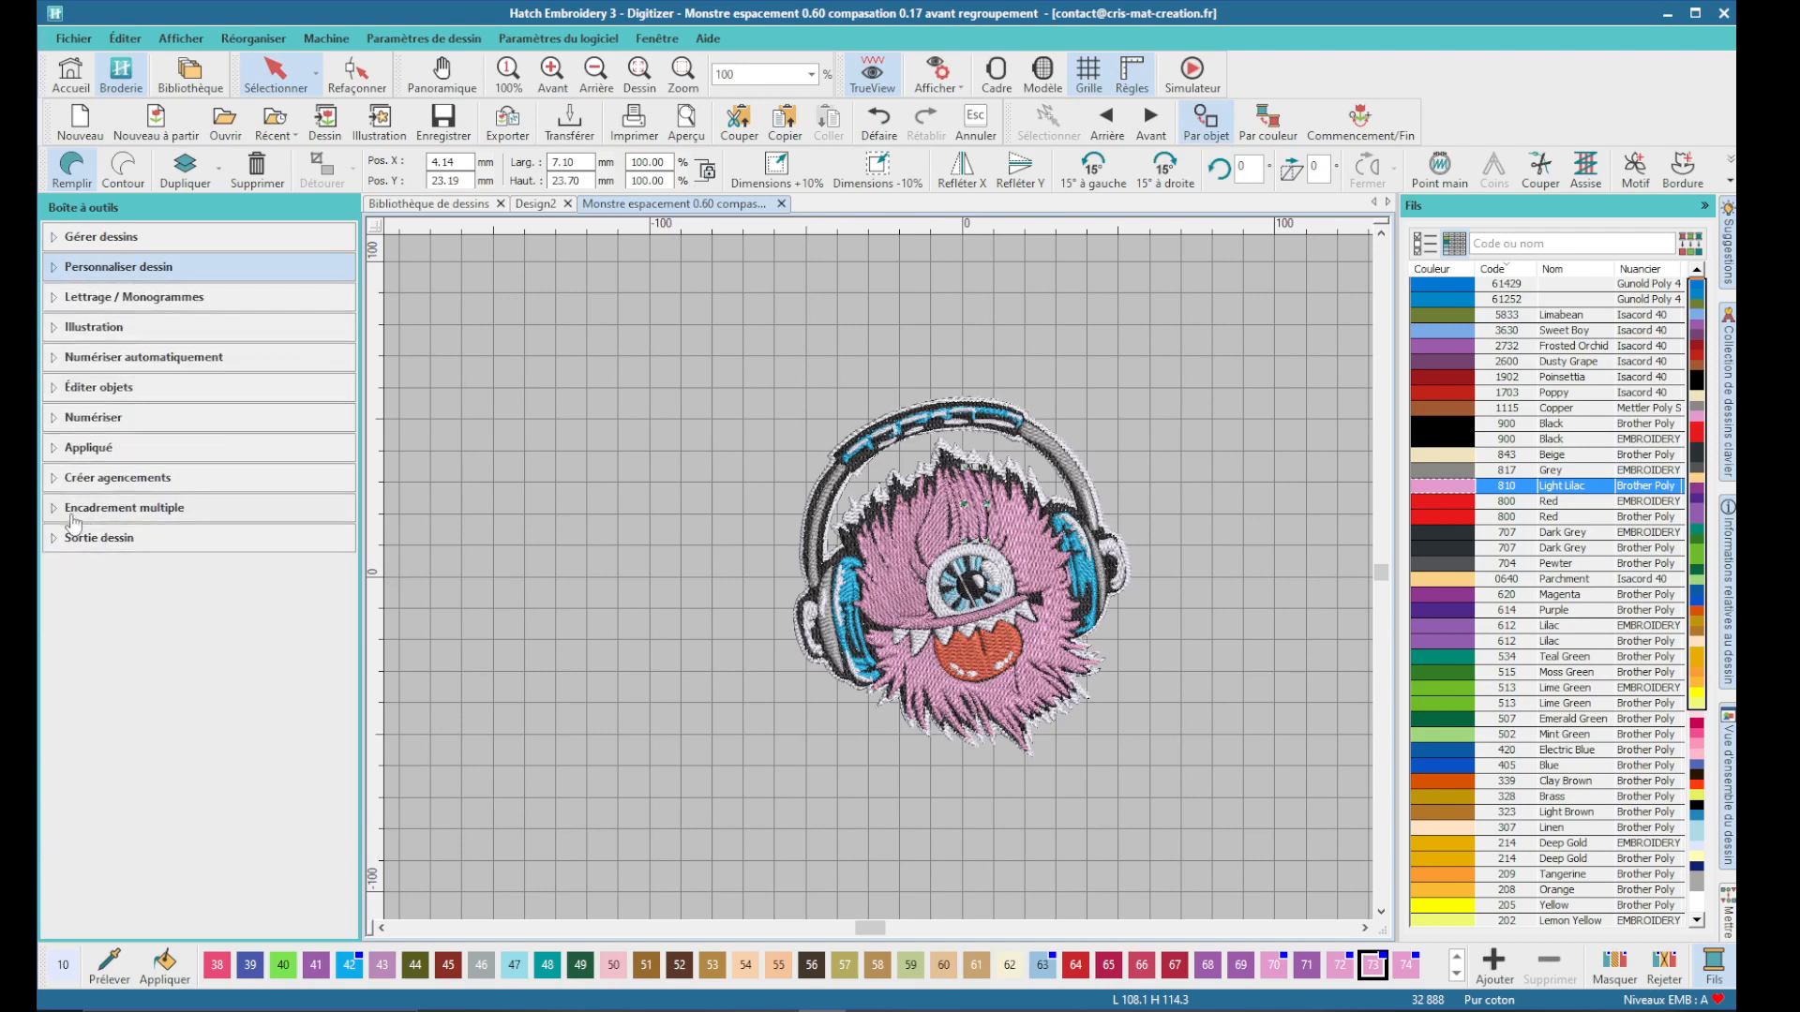
pyautogui.click(75, 539)
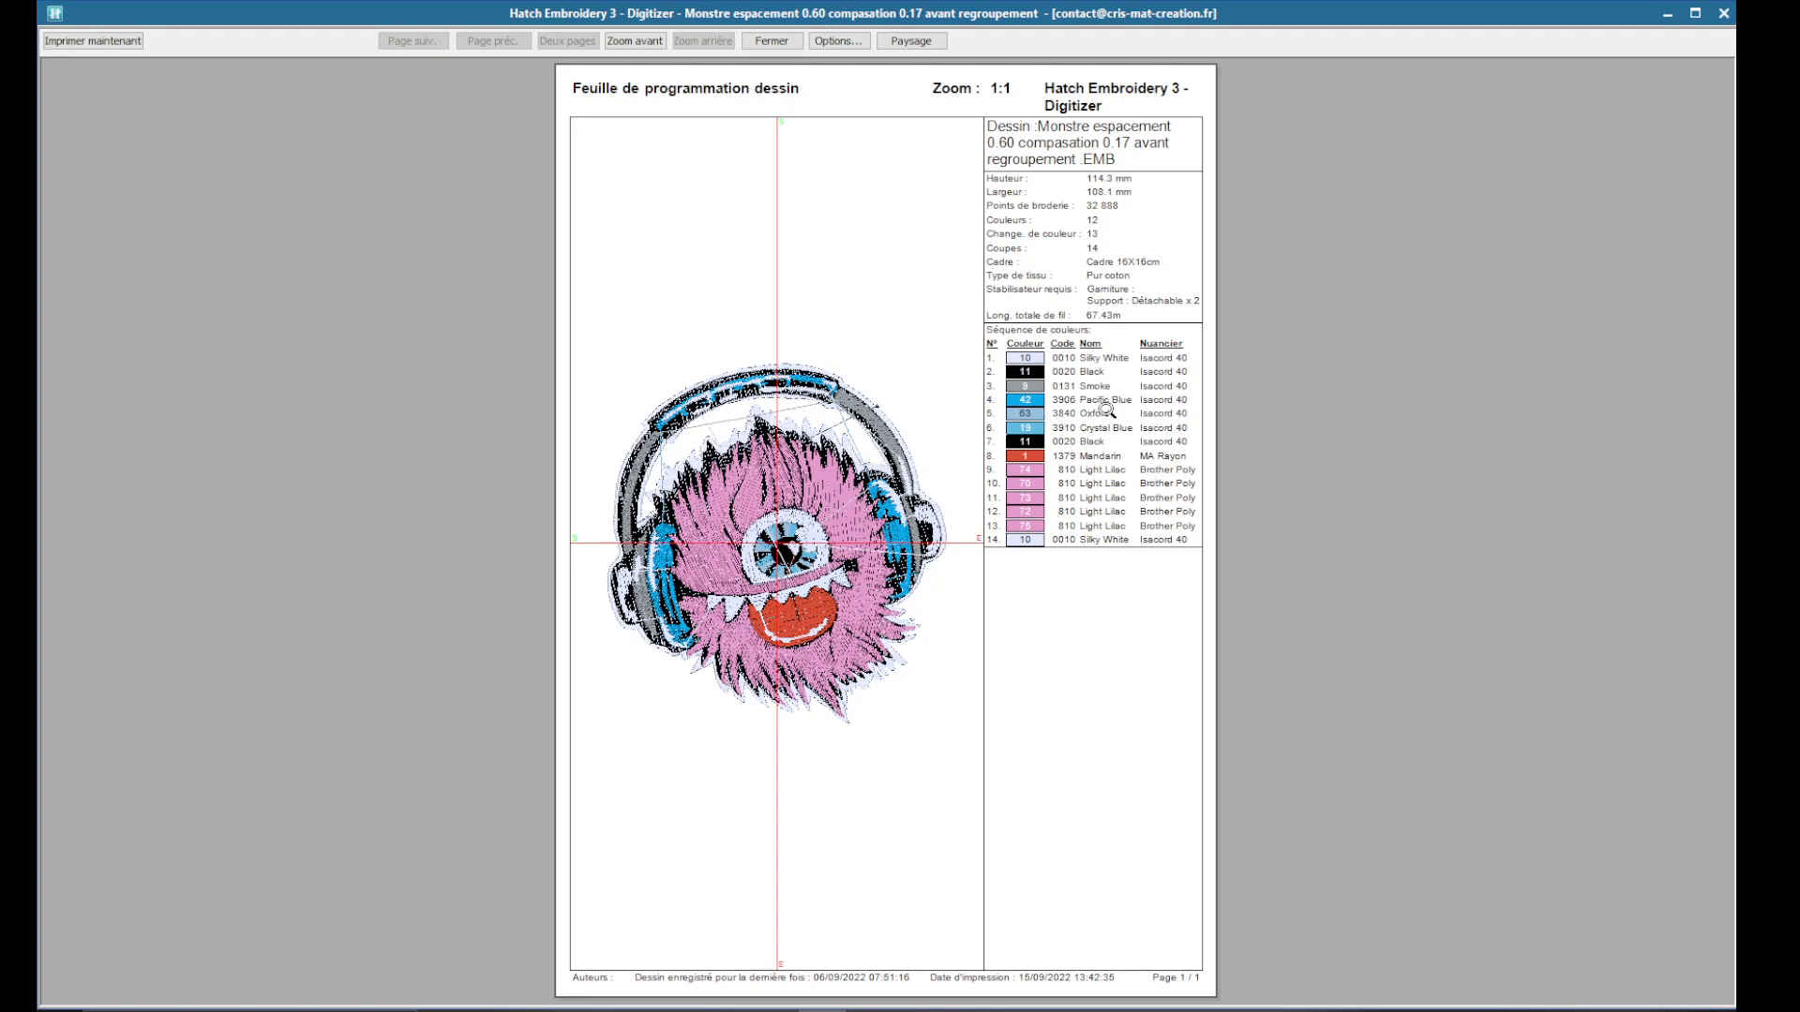
pyautogui.click(772, 41)
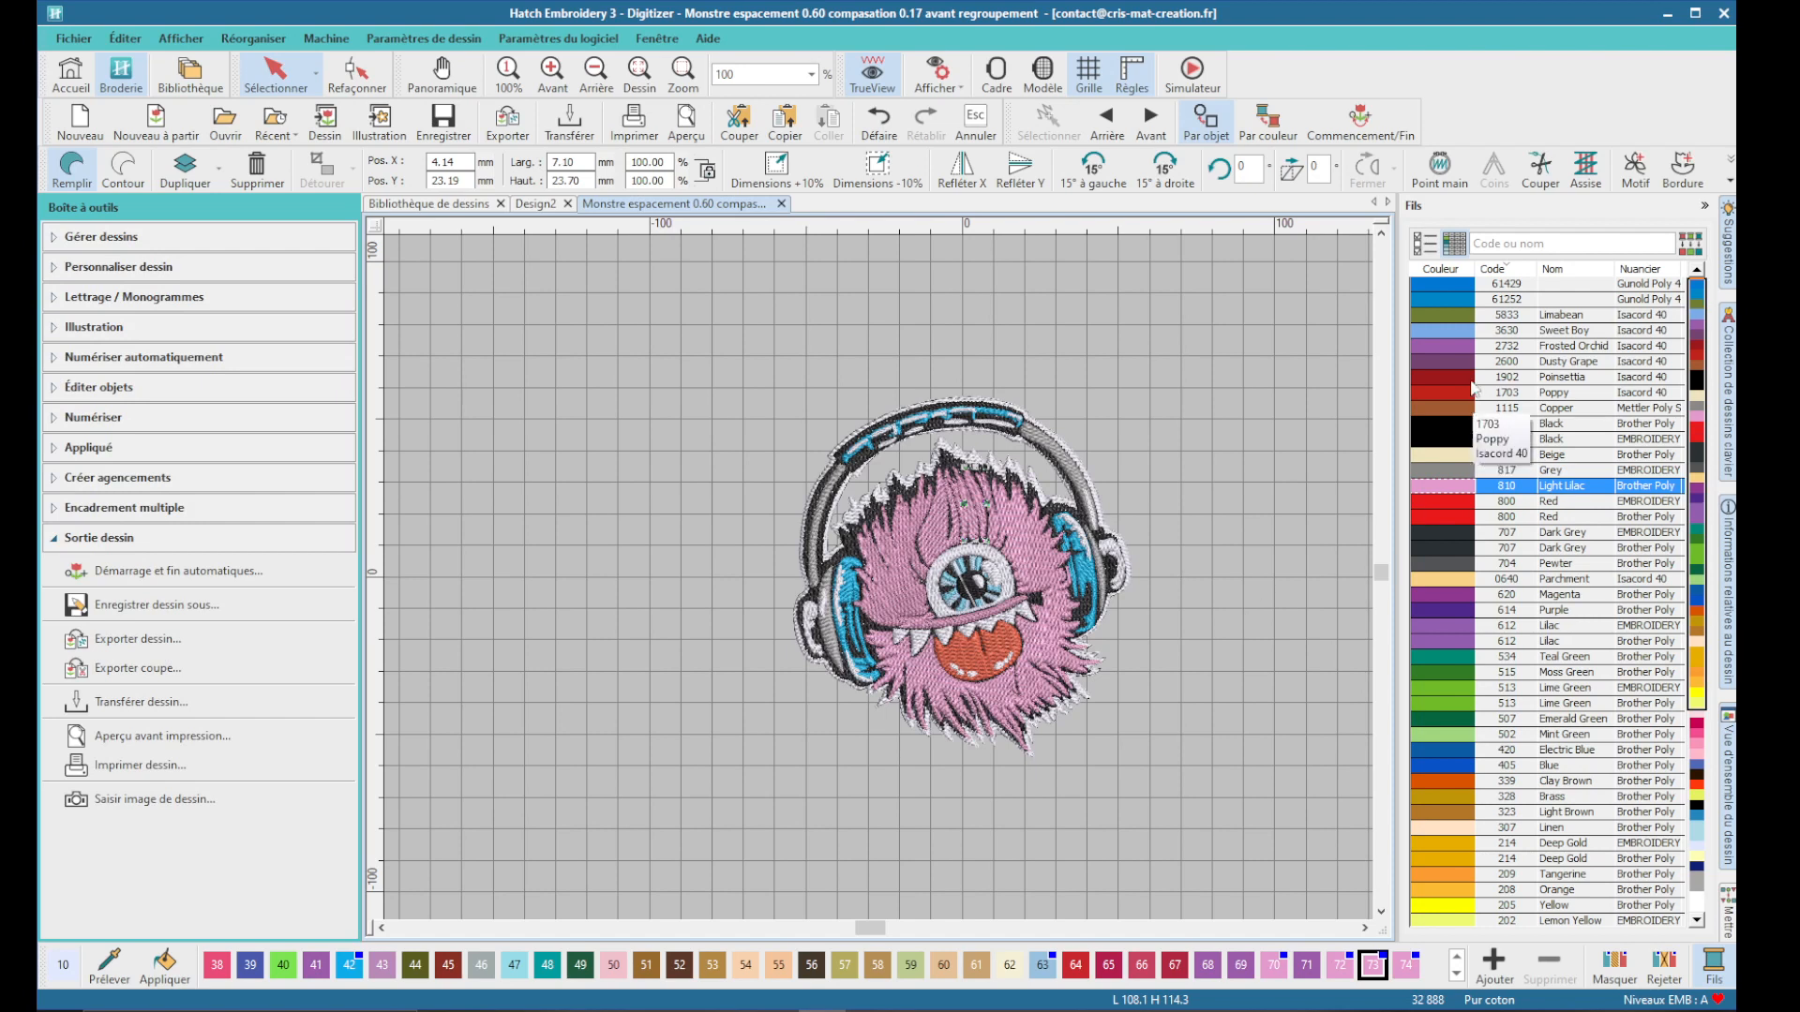
# - Recolor the monster's light lilac fur on both sides of the face with thread 2732 Frosted Orchid from Isacord 40
pyautogui.click(1454, 344)
pyautogui.click(1047, 565)
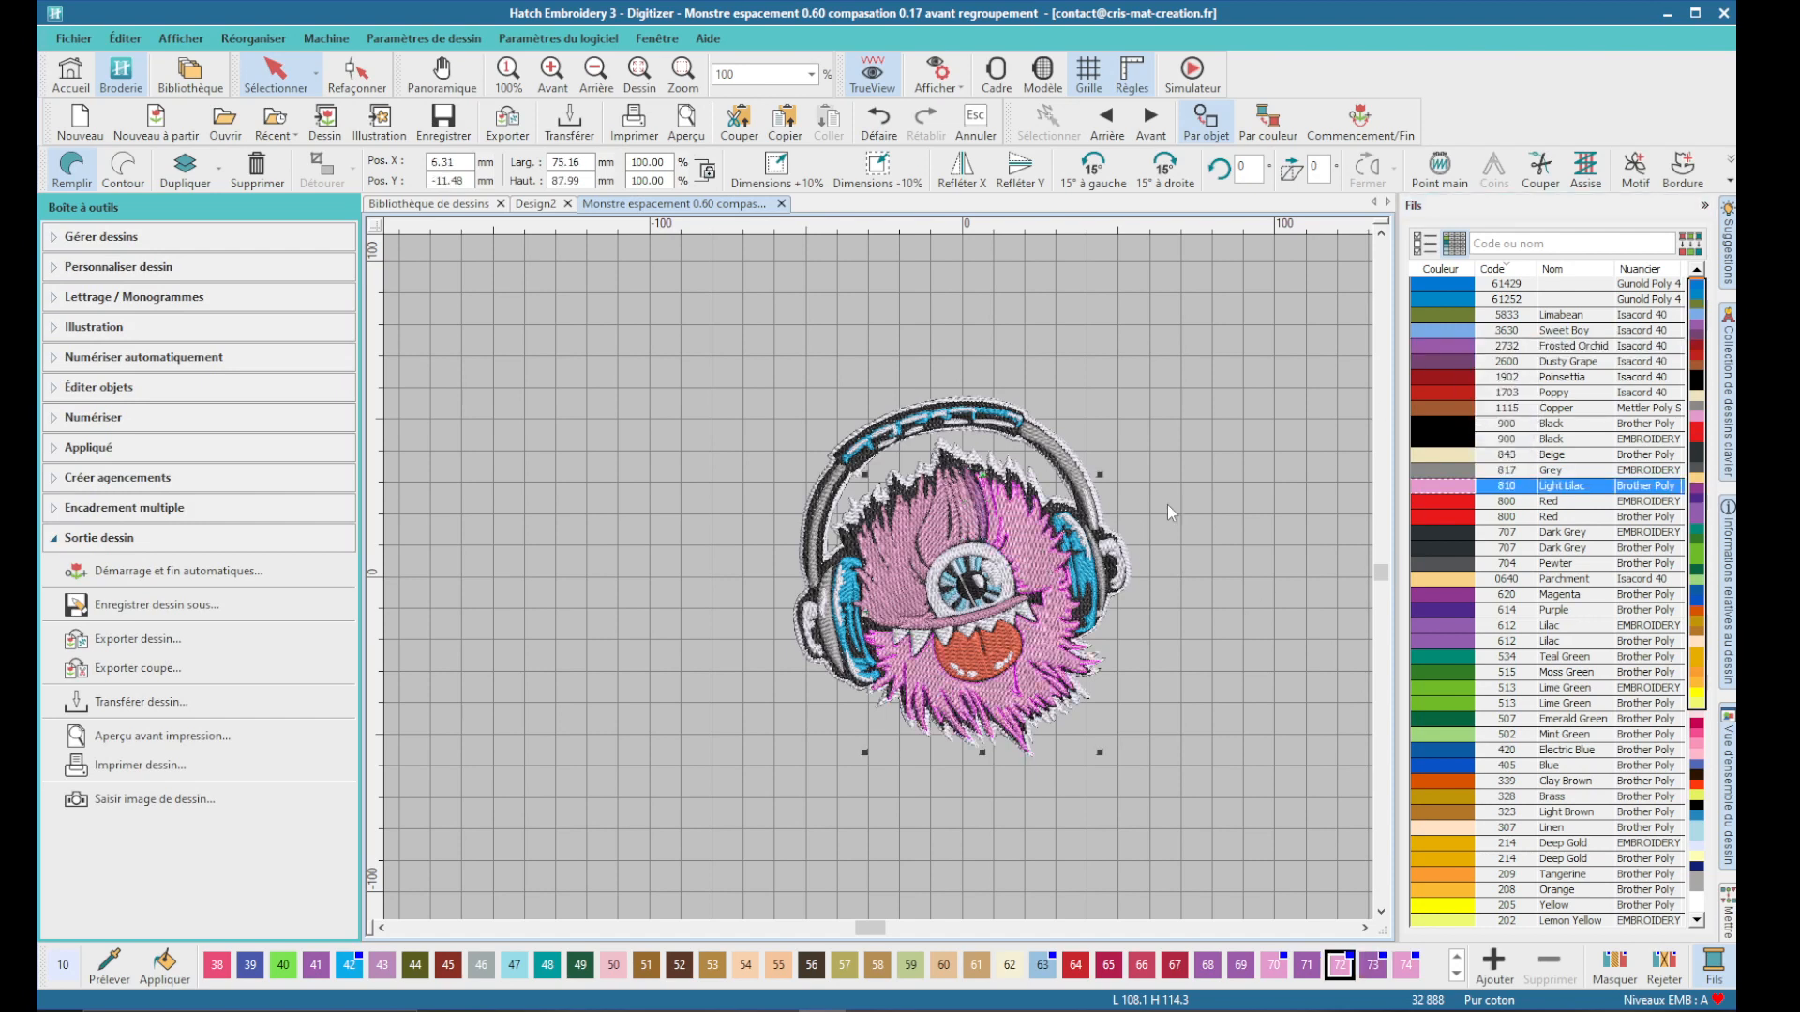
pyautogui.click(1420, 347)
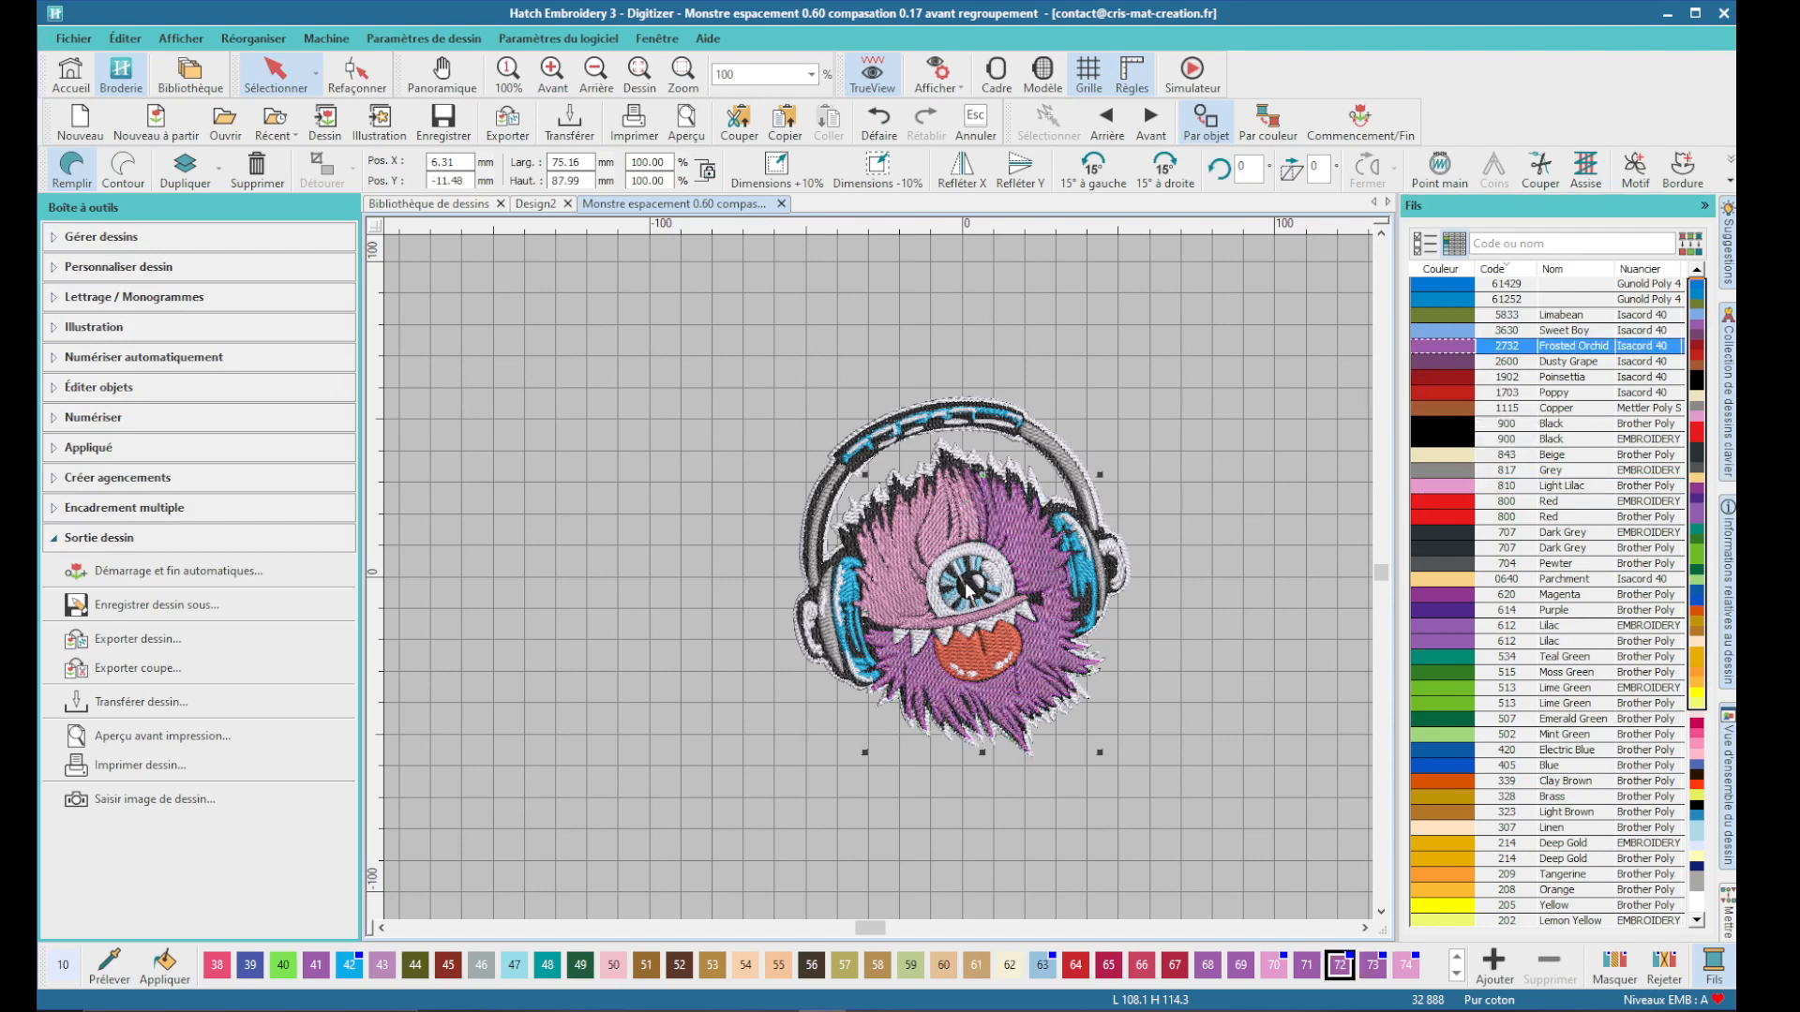
pyautogui.click(878, 588)
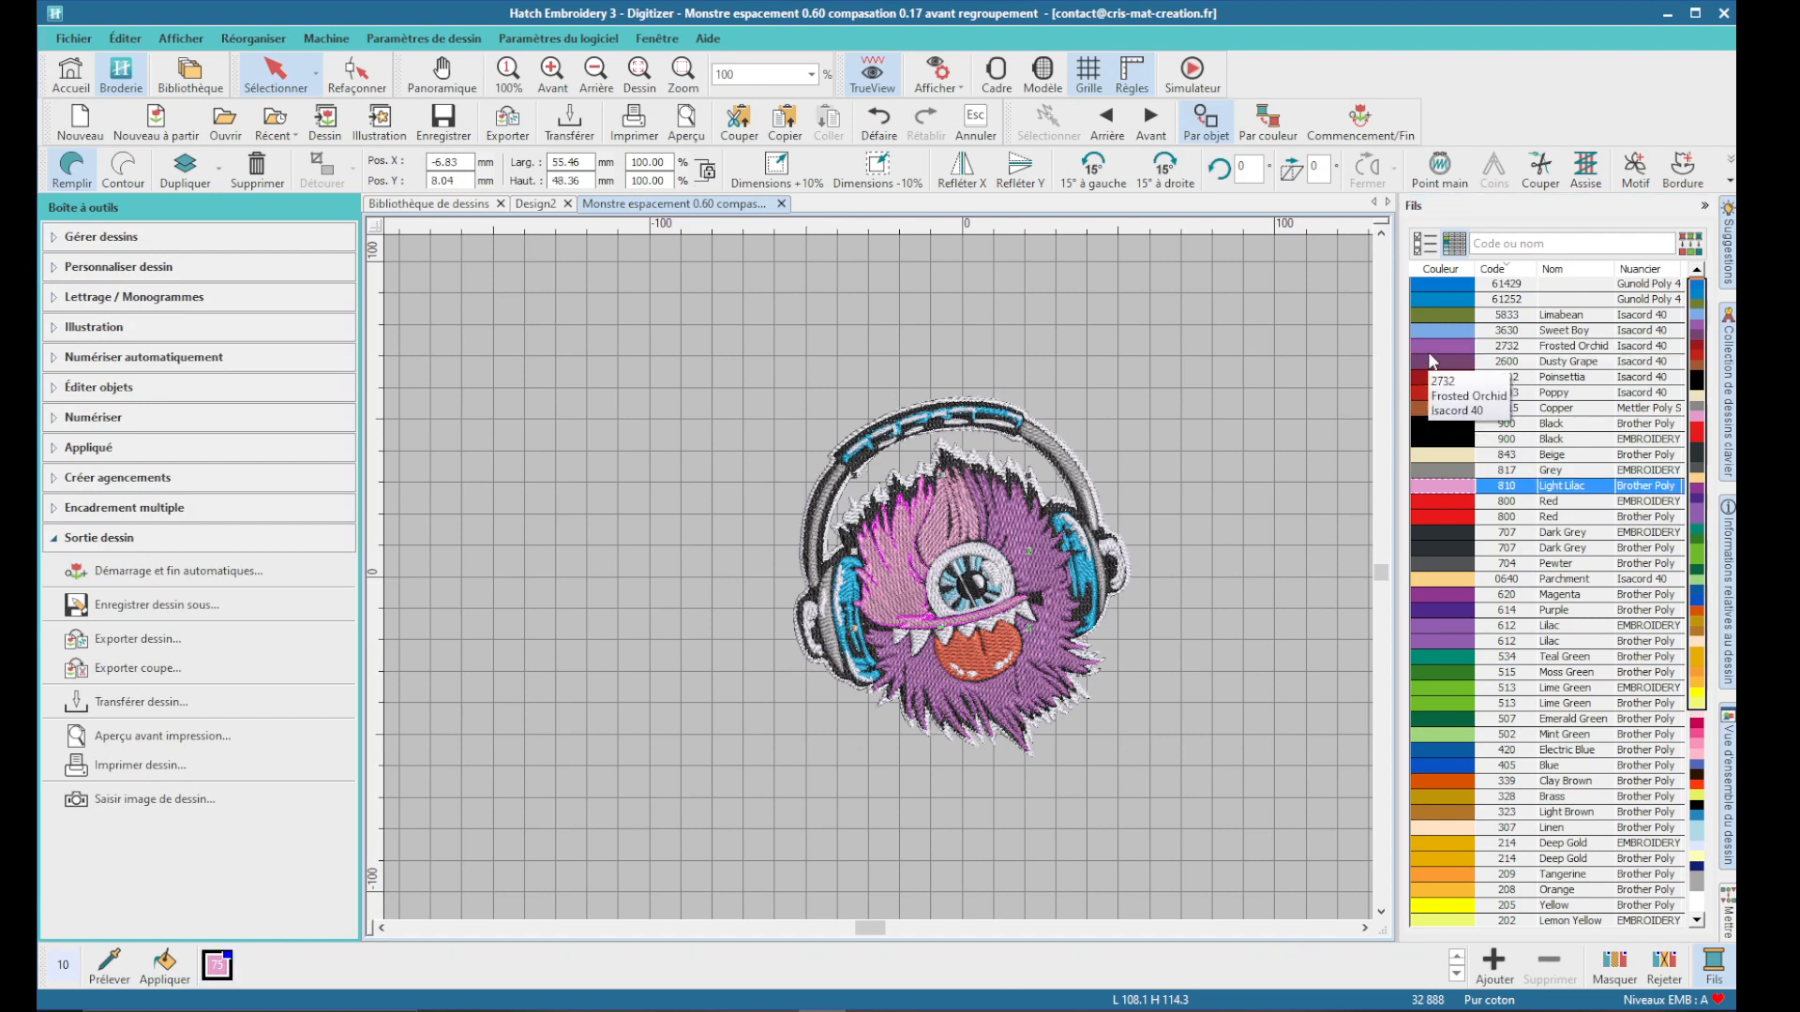
pyautogui.click(1431, 347)
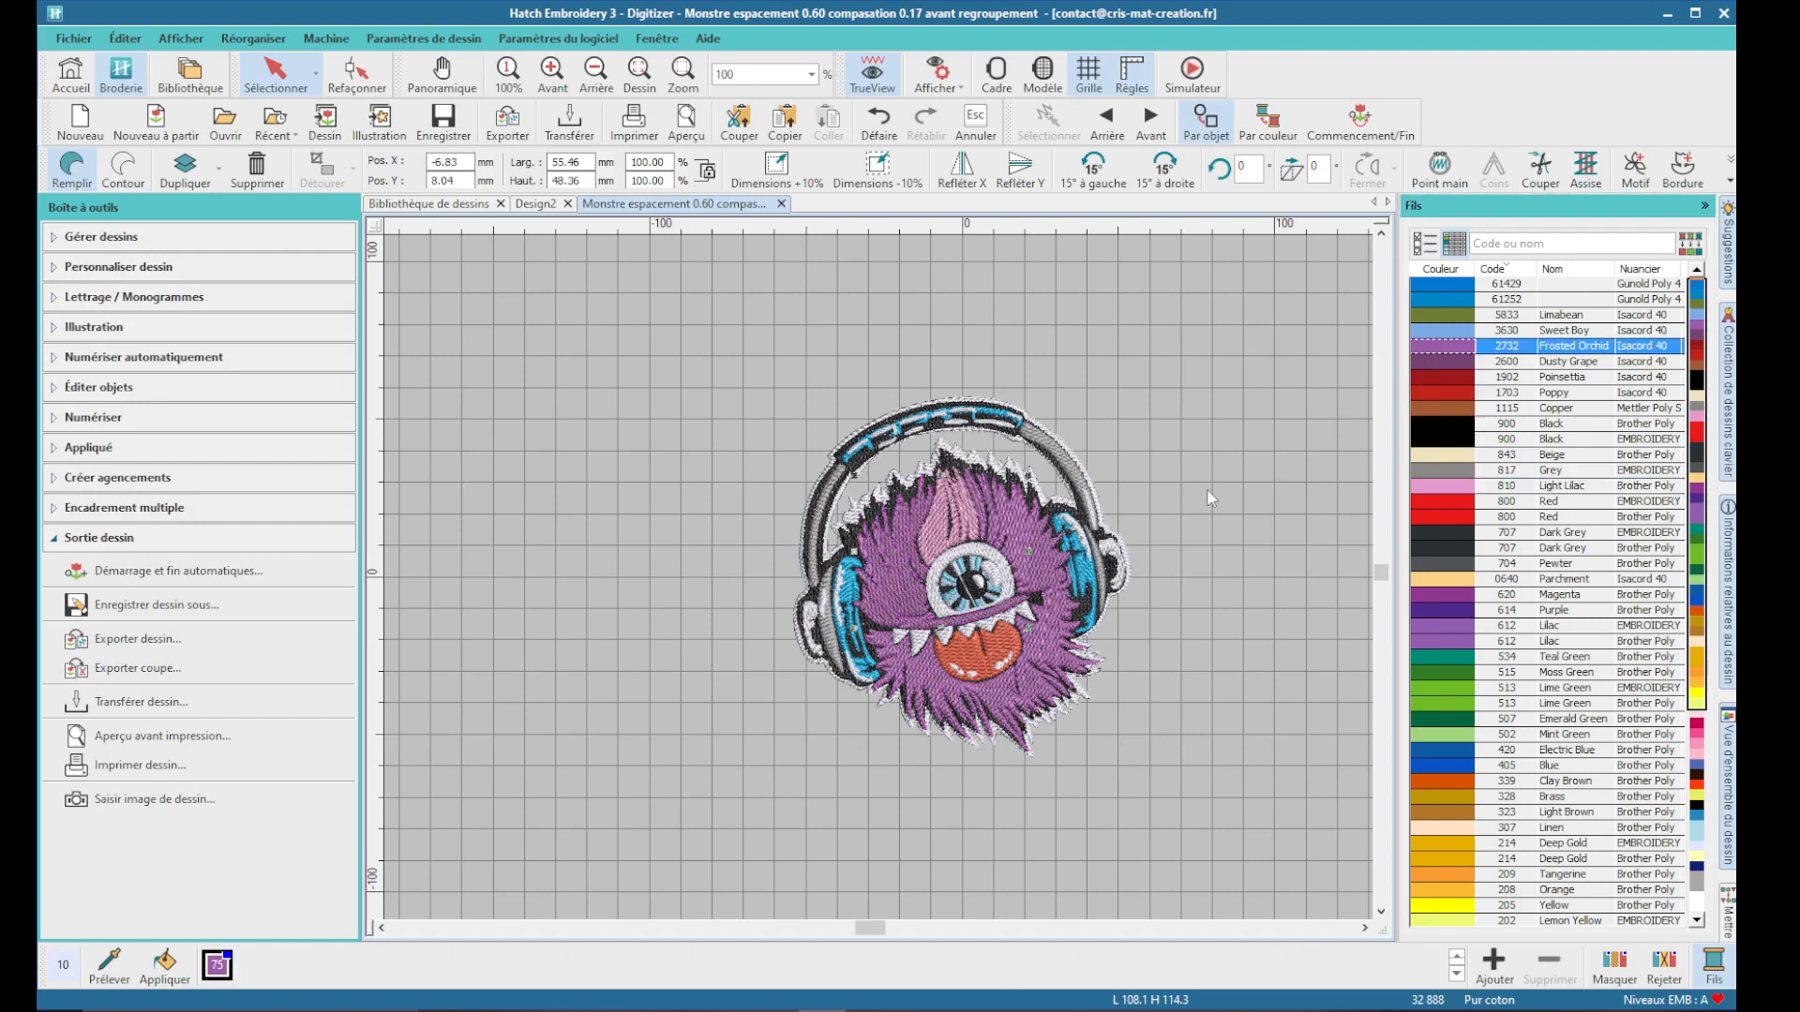
# - Recolor the remaining light lilac hair tuft sections above the eye with thread 2732 Frosted Orchid, clear the selection and collapse the Sortie dessin tools
pyautogui.click(1006, 521)
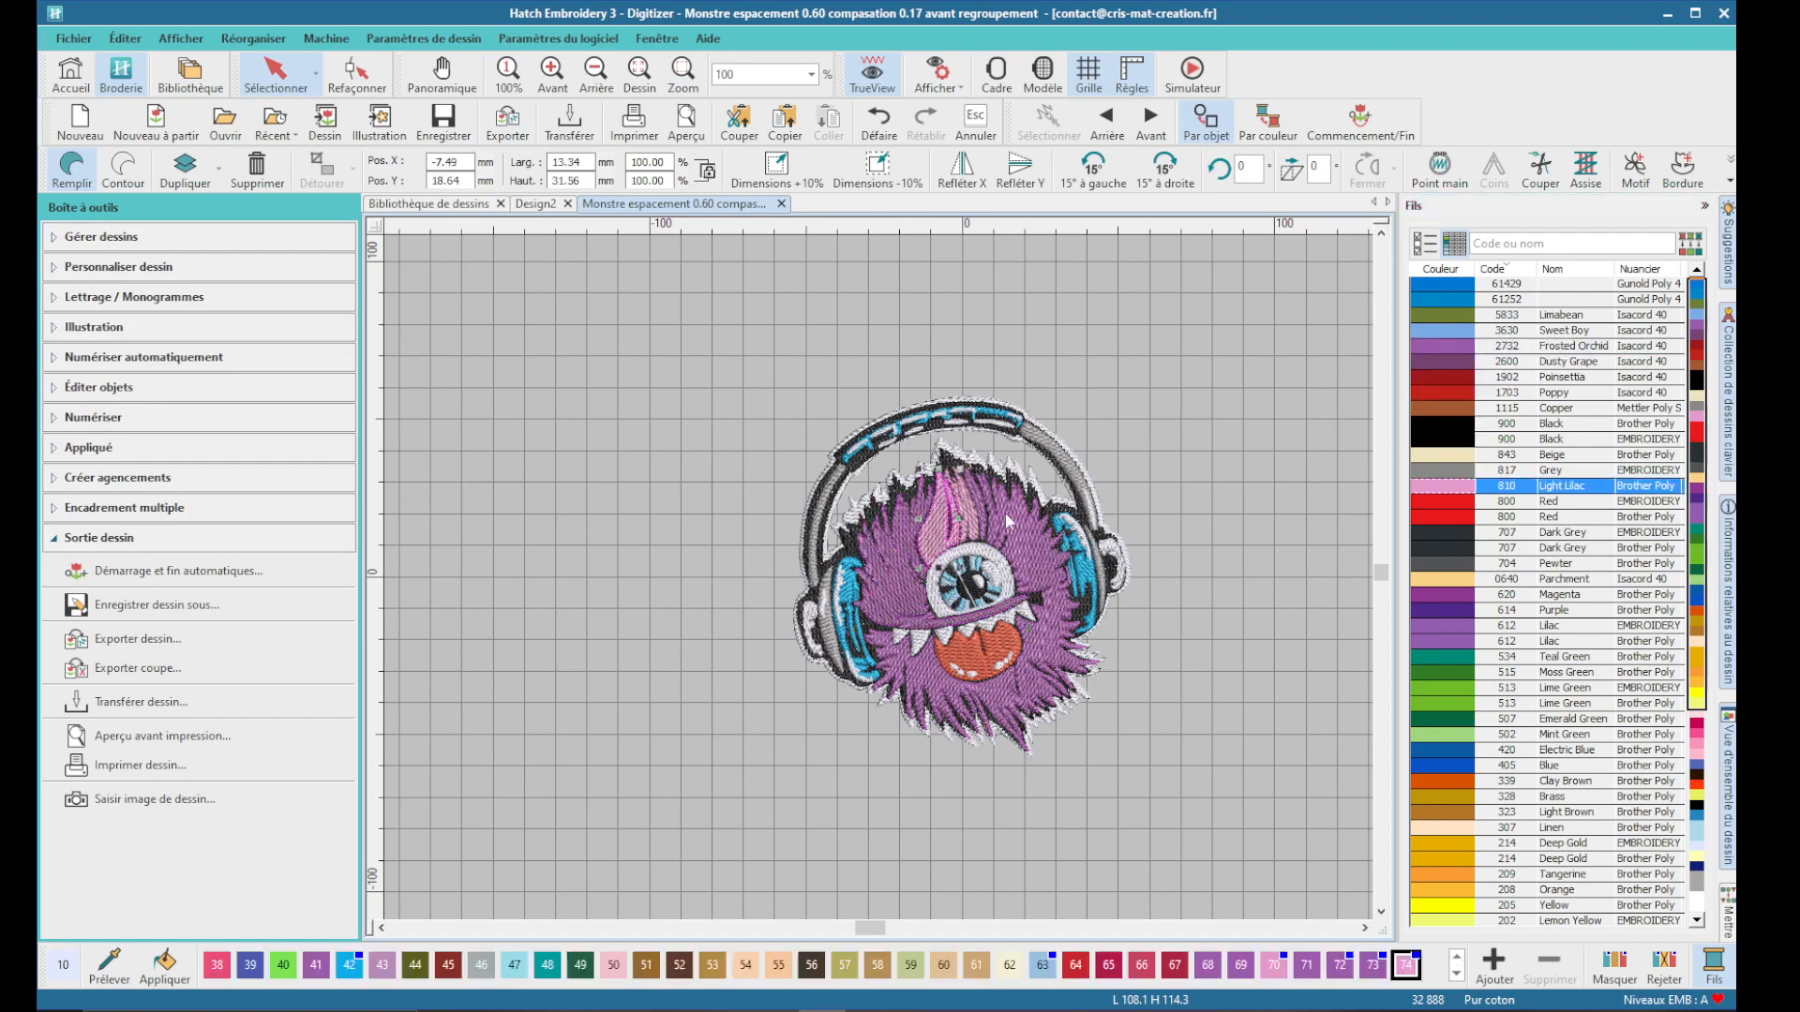
pyautogui.click(1424, 360)
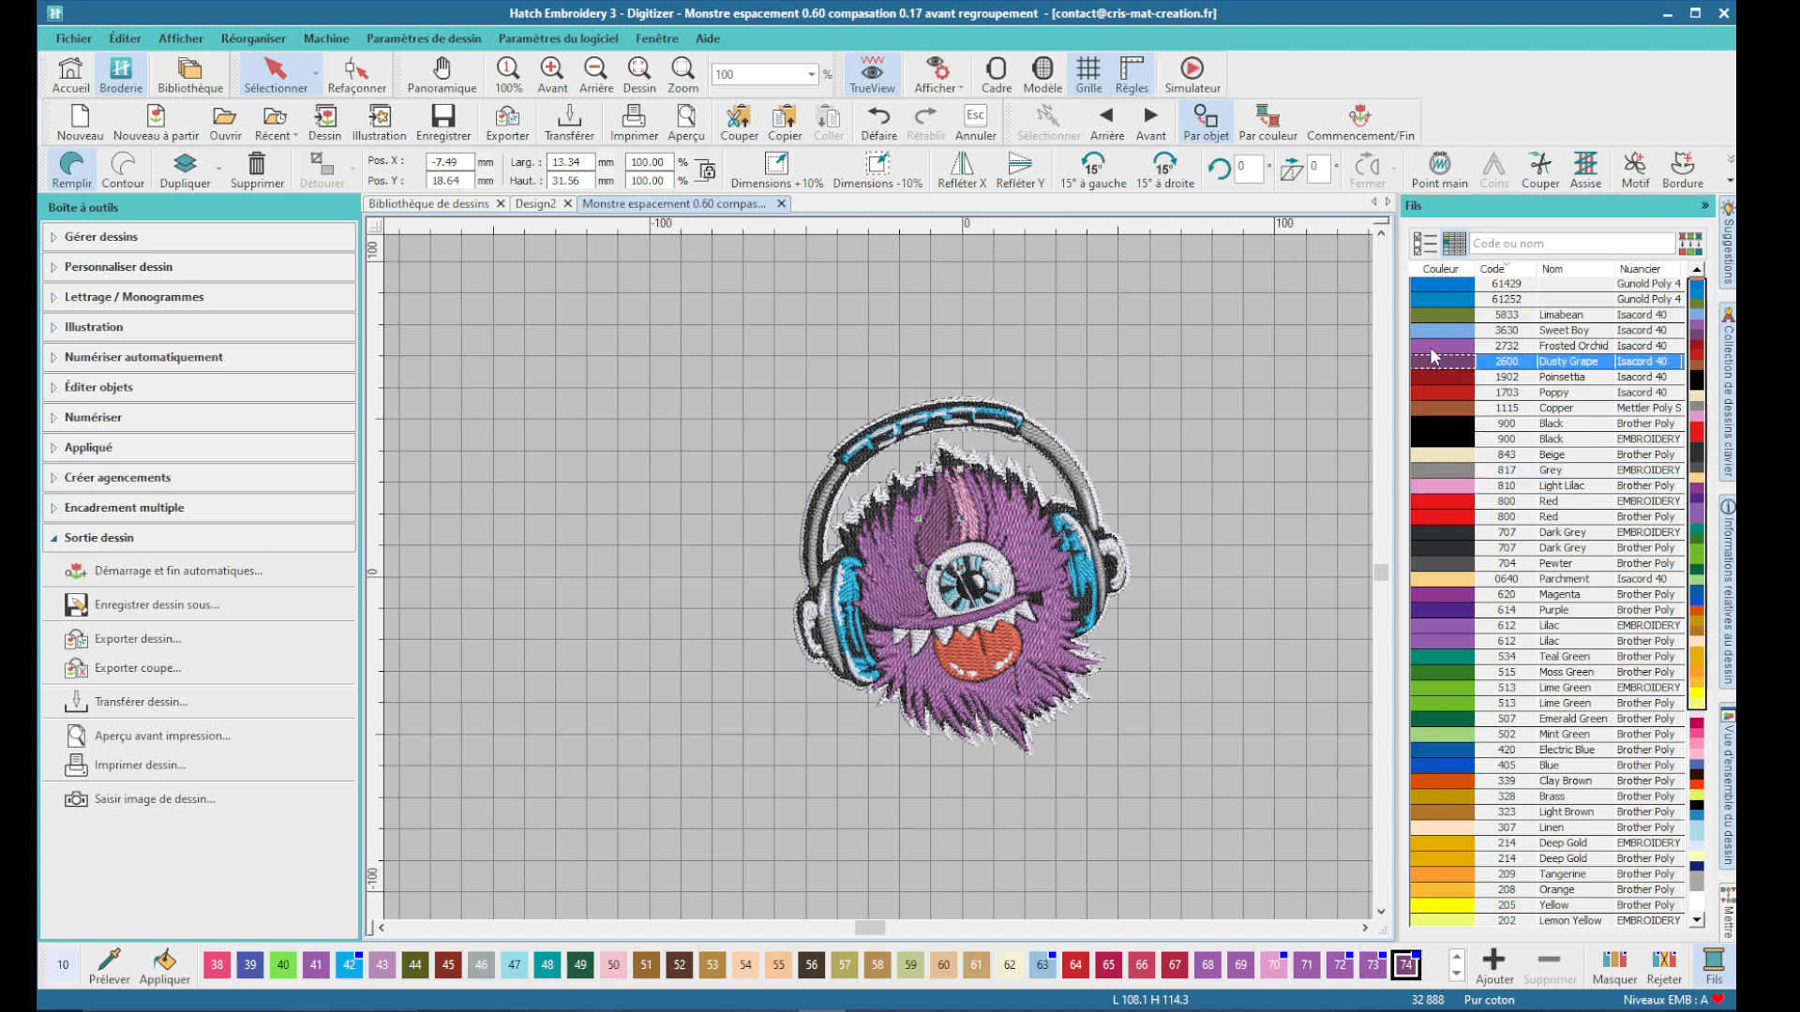
pyautogui.click(964, 527)
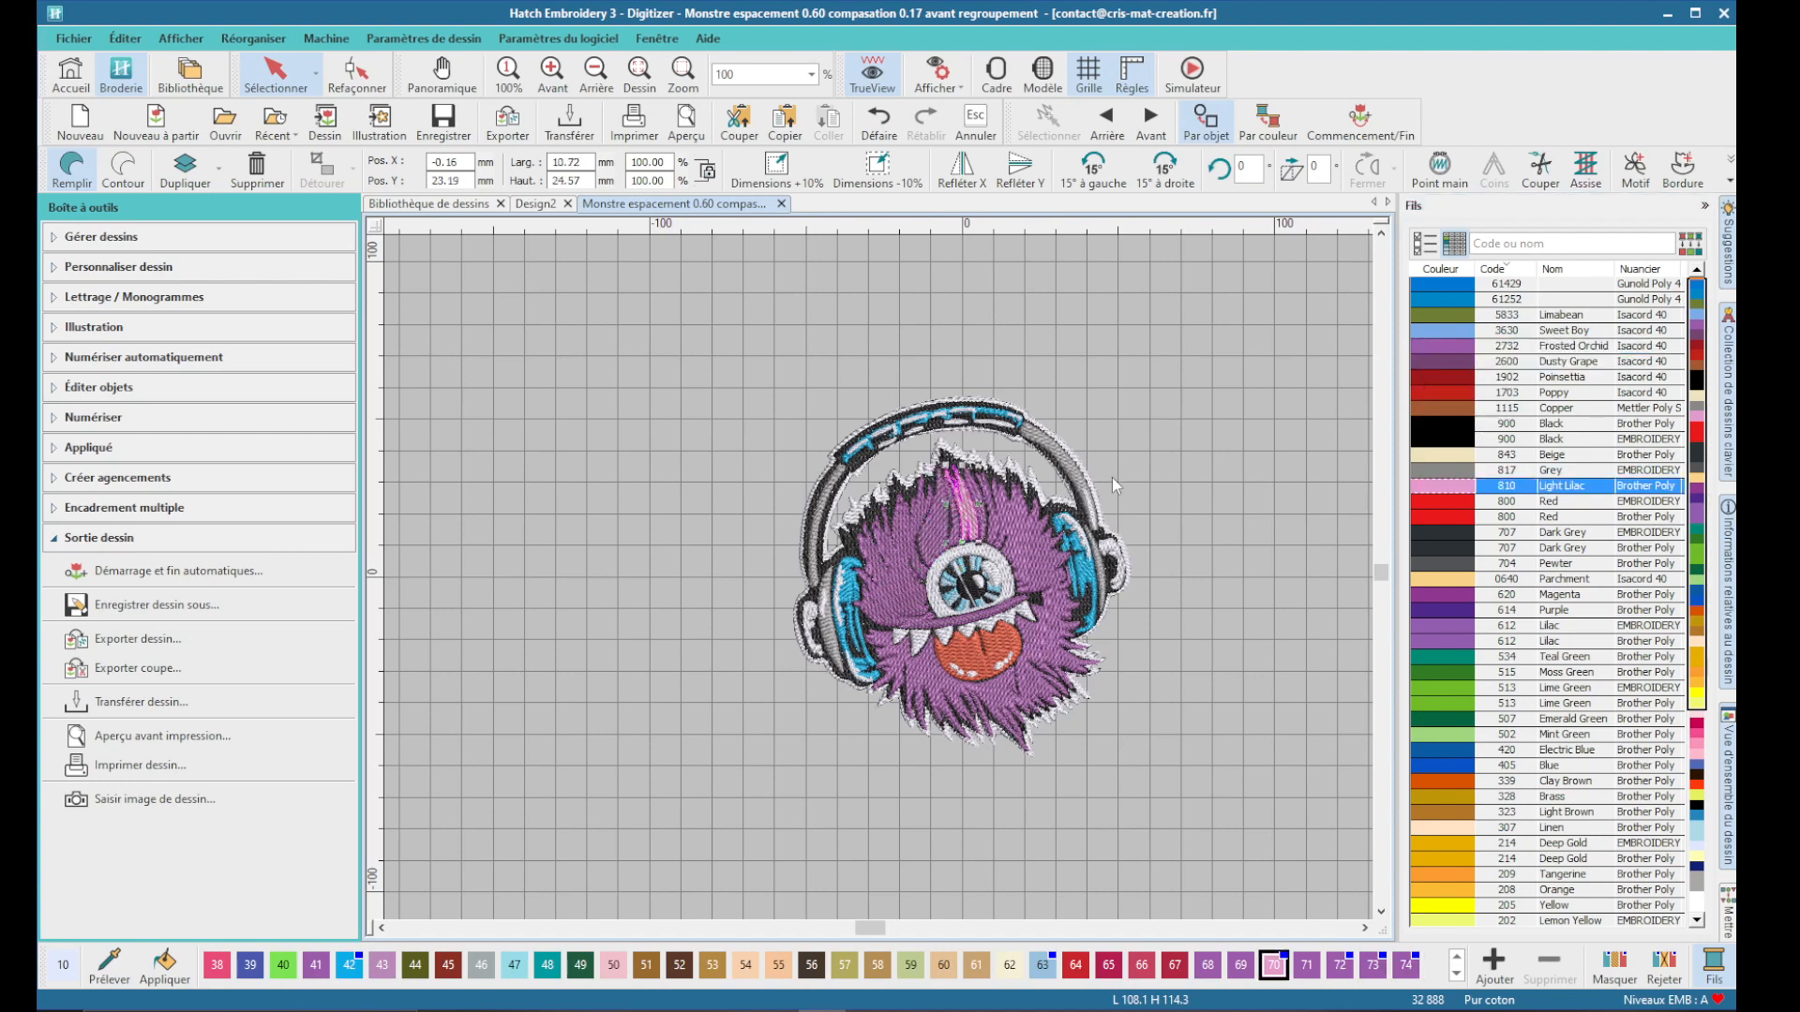
pyautogui.click(1438, 346)
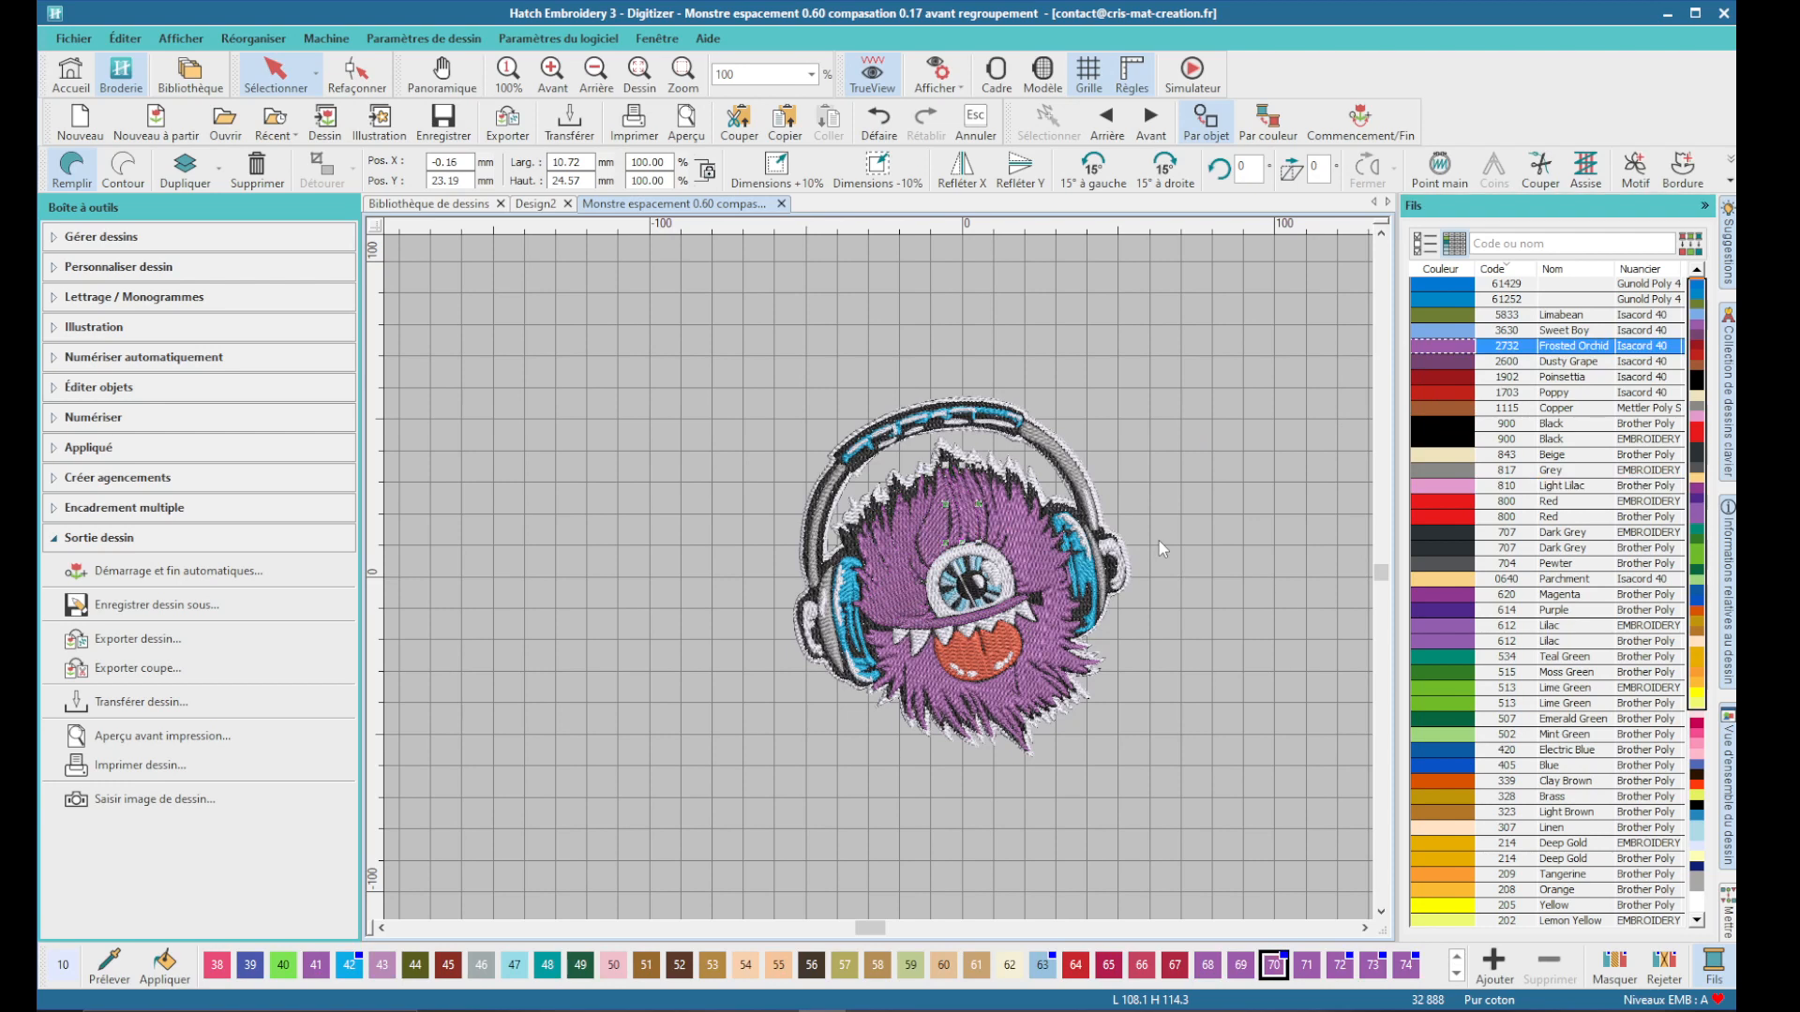
pyautogui.click(1218, 645)
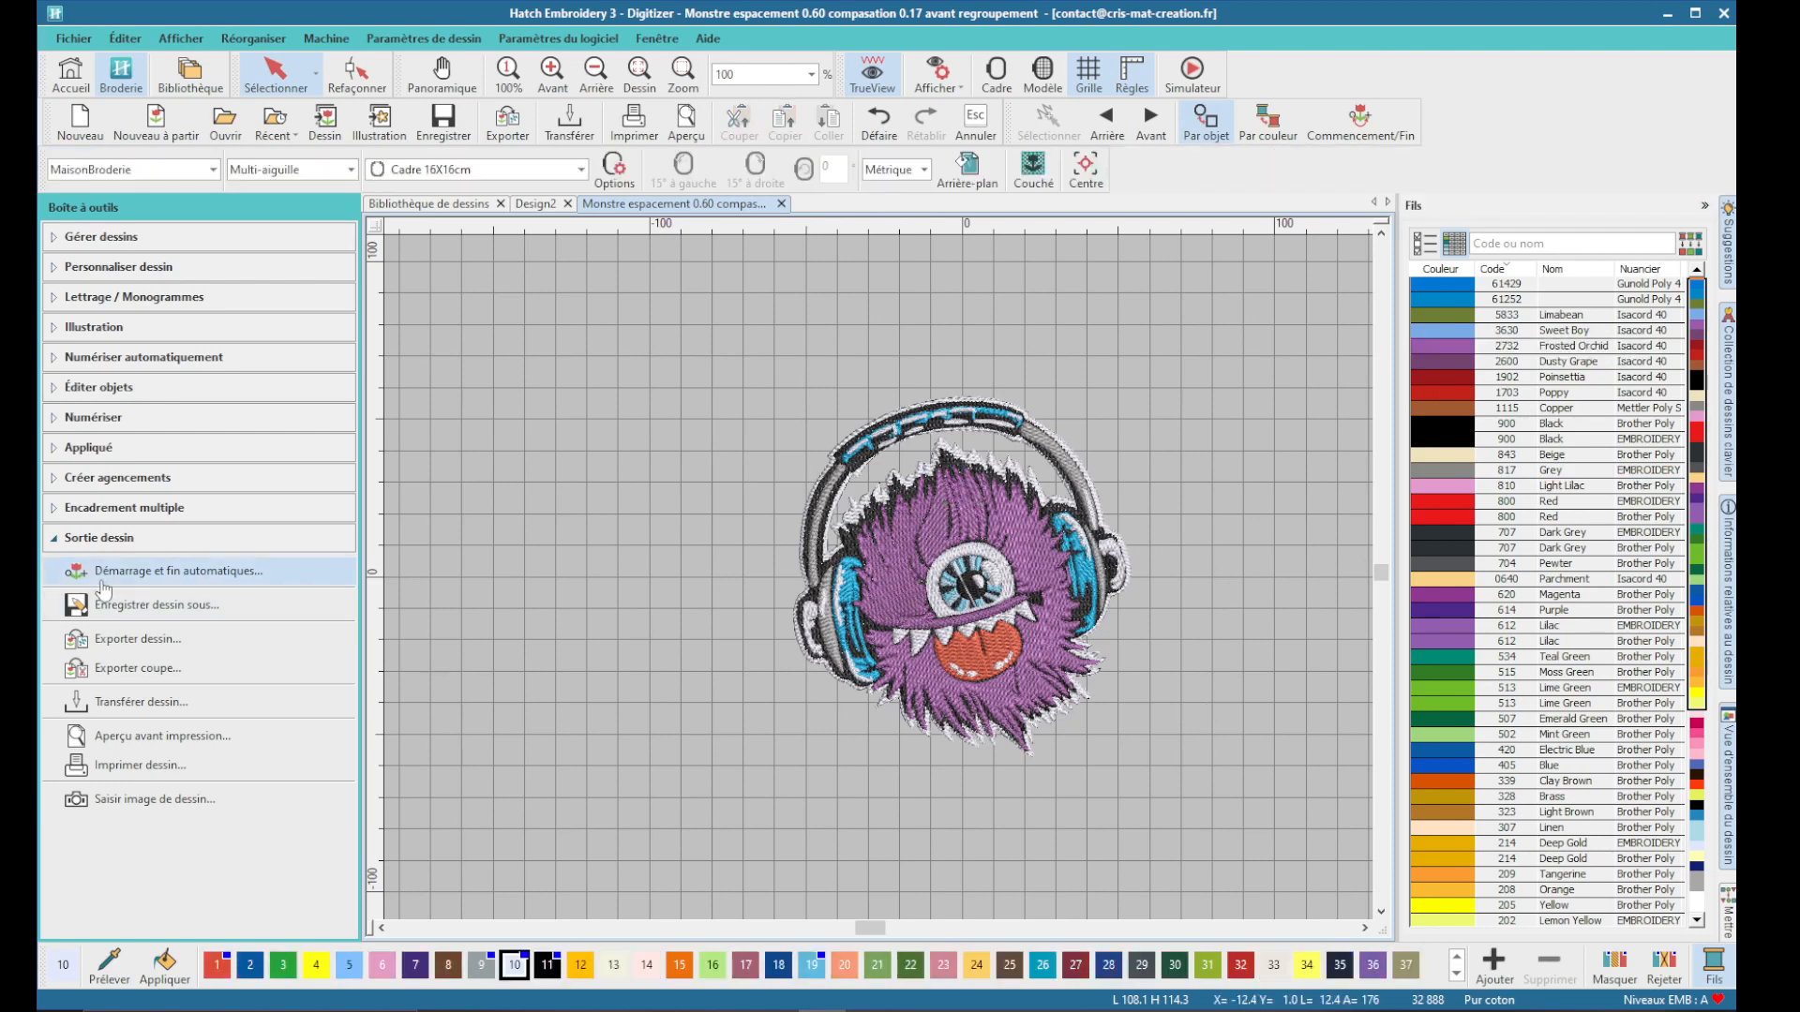
pyautogui.click(99, 538)
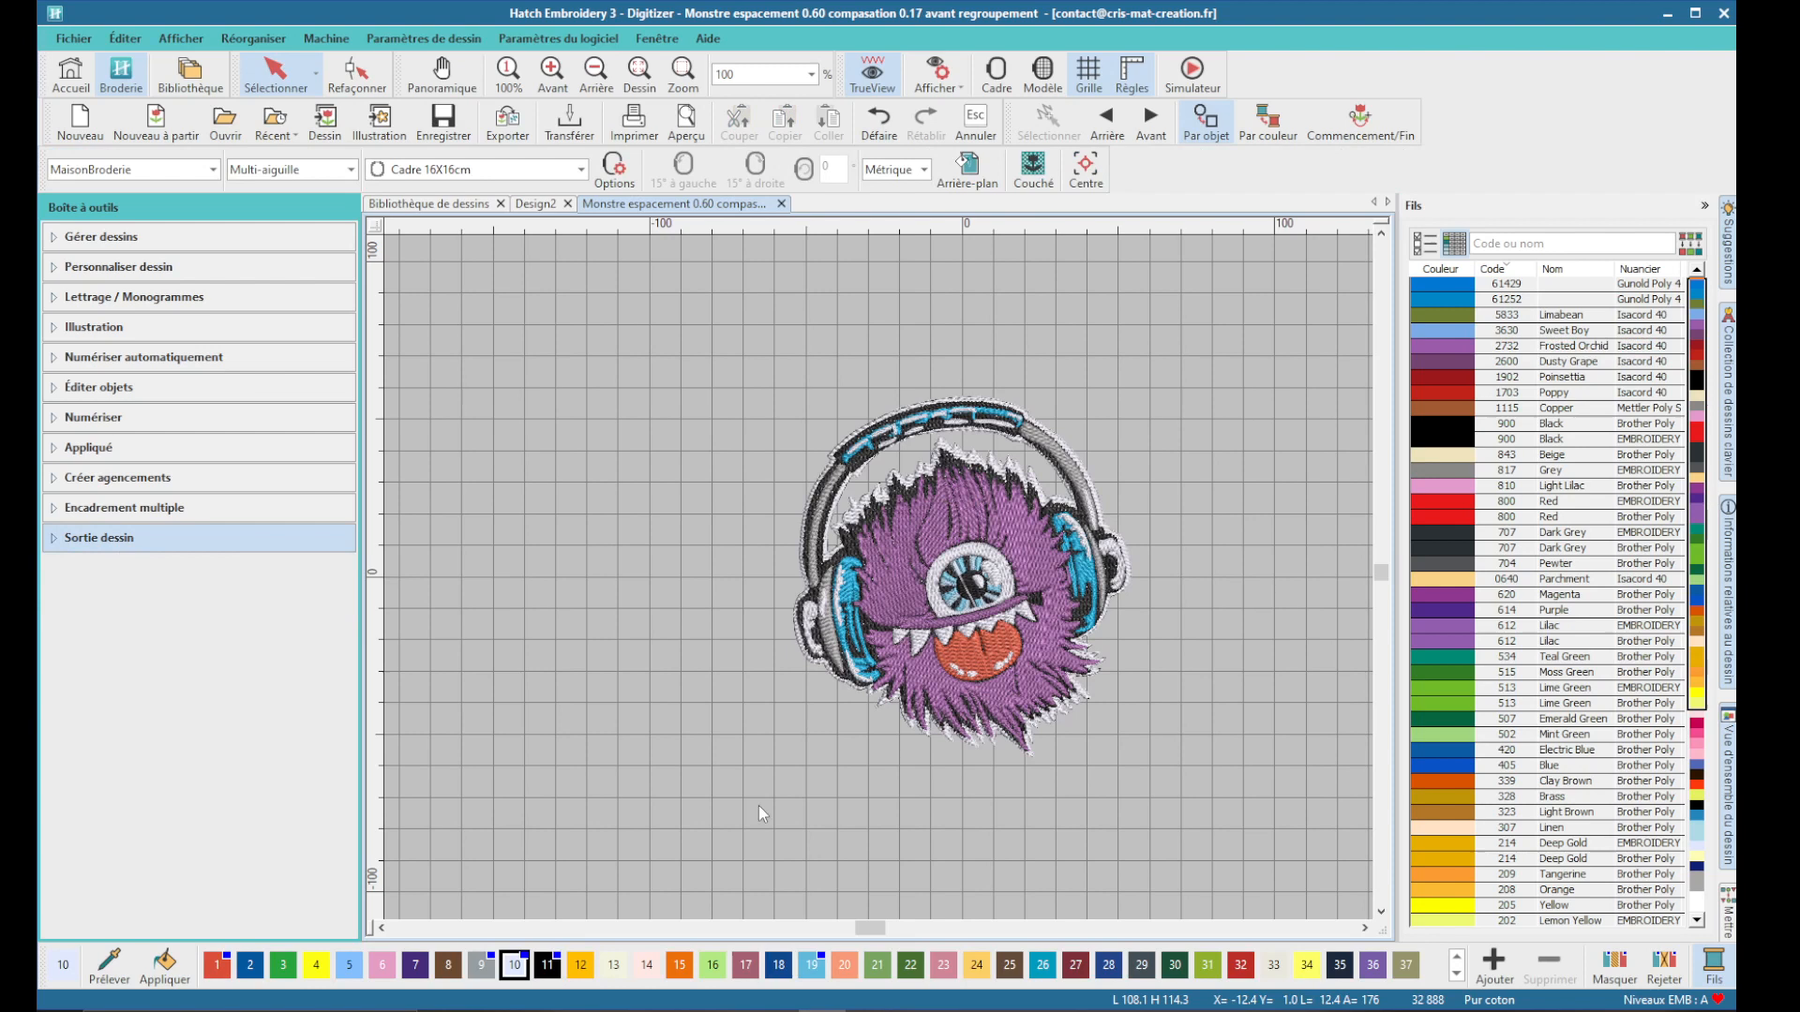